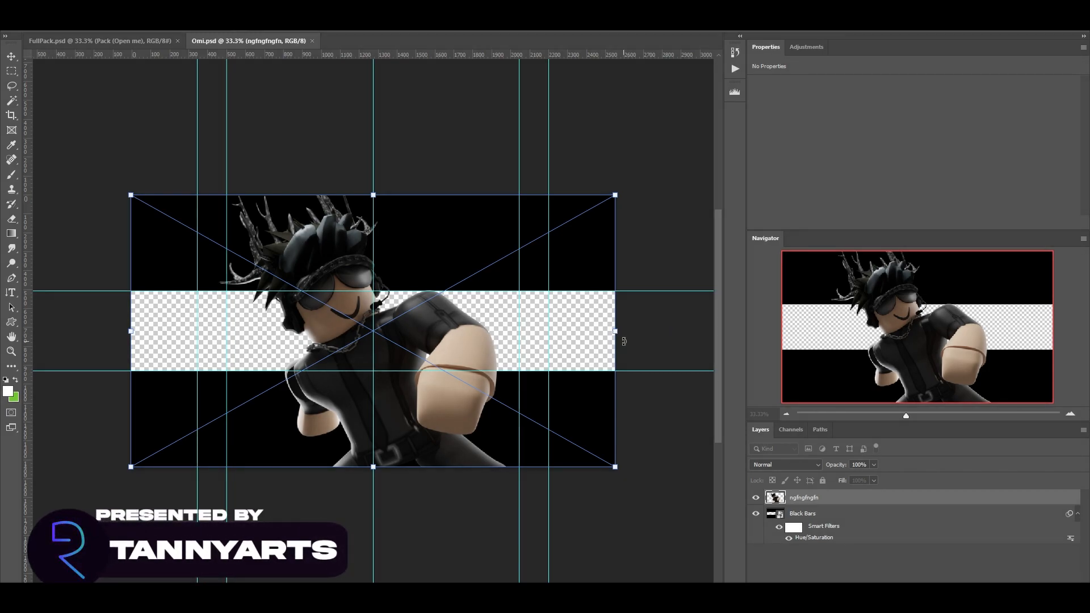
- Commit the placed character image and move its layer beneath Black Bars
key(Return)
drag(833, 500, 832, 573)
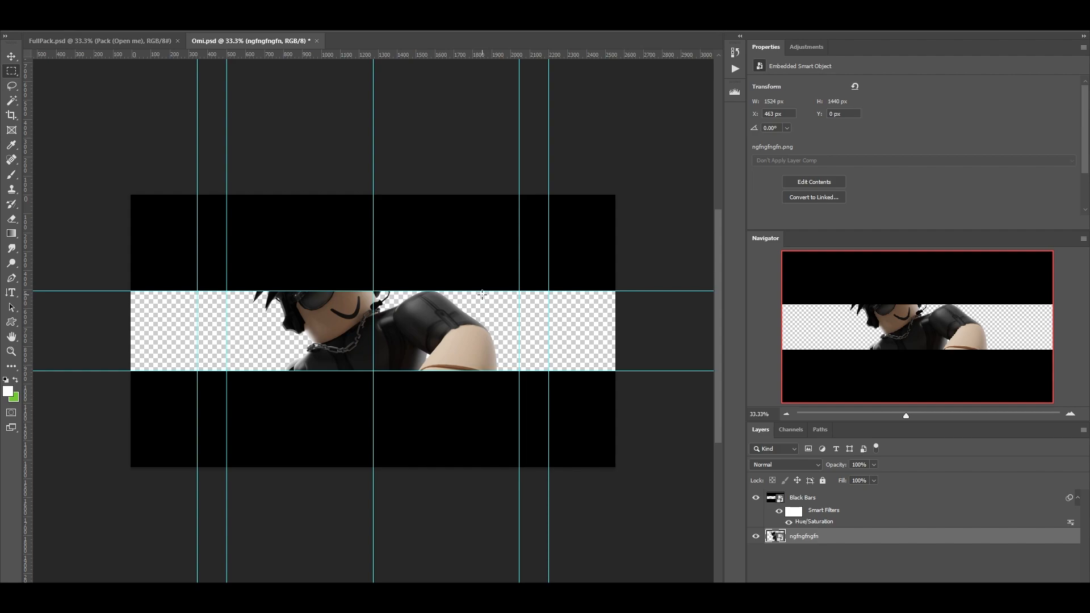
- Free-transform the character layer, scaling it down, tilting it clockwise and placing it in the left half of the banner strip
key(ctrl+t)
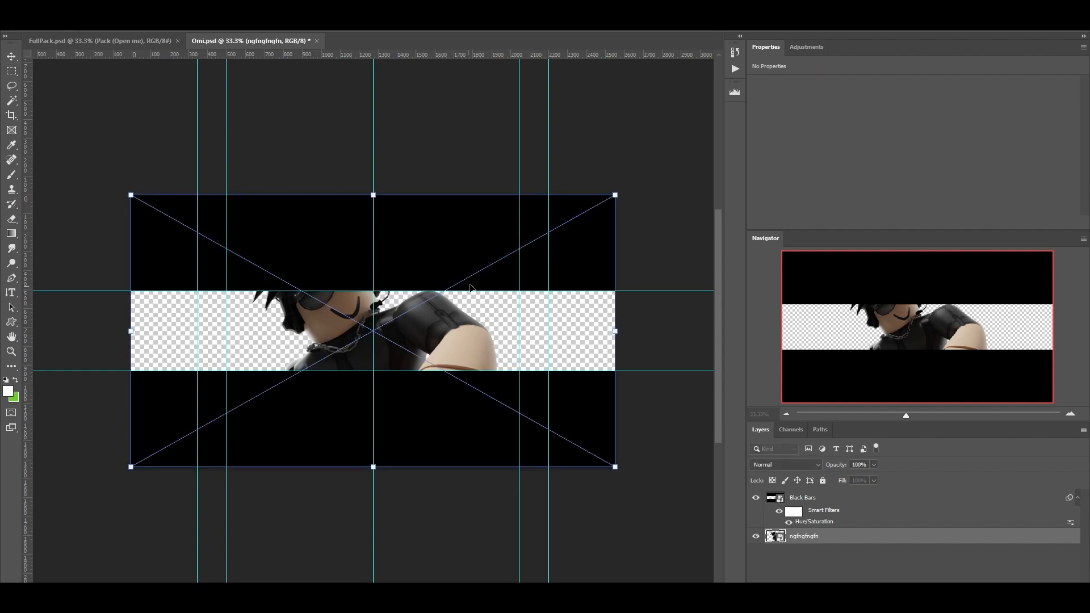
drag(618, 338, 412, 348)
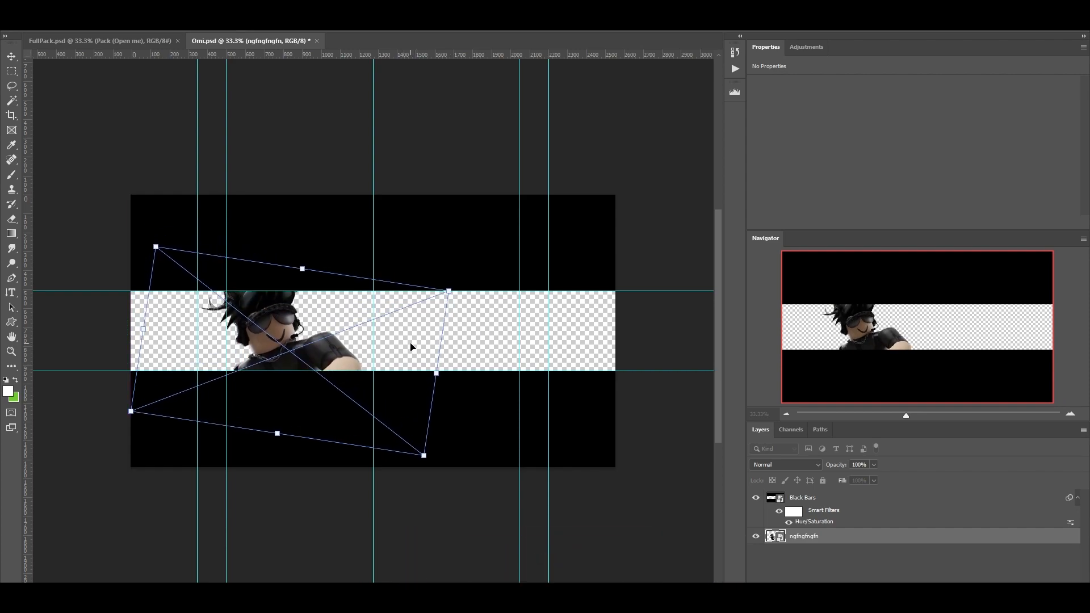
key(ctrl+plus)
key(ctrl+plus)
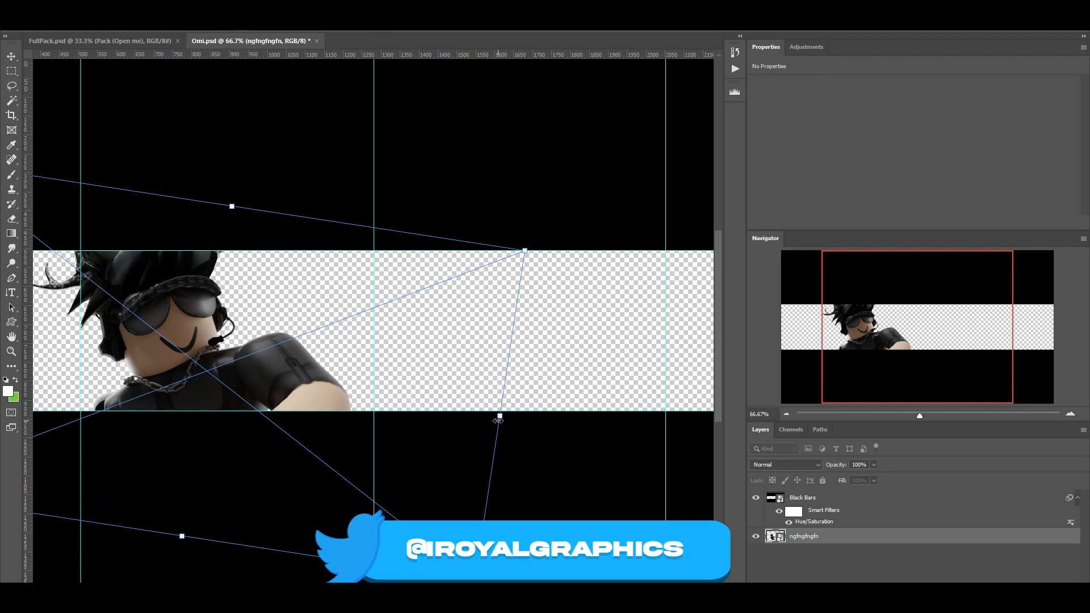
drag(498, 420, 294, 343)
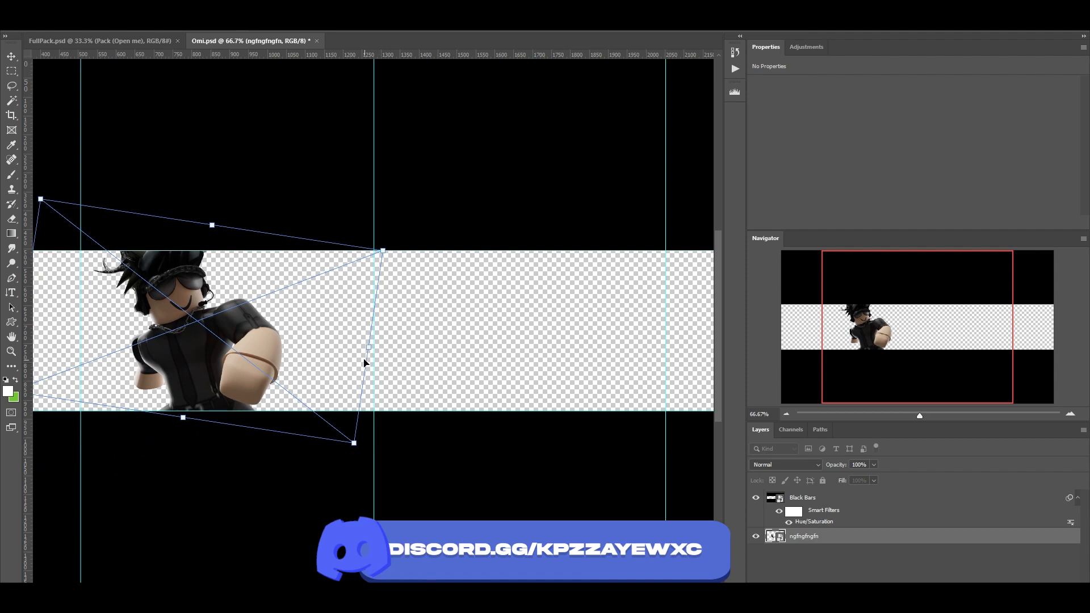
drag(369, 347, 616, 372)
drag(506, 345, 451, 384)
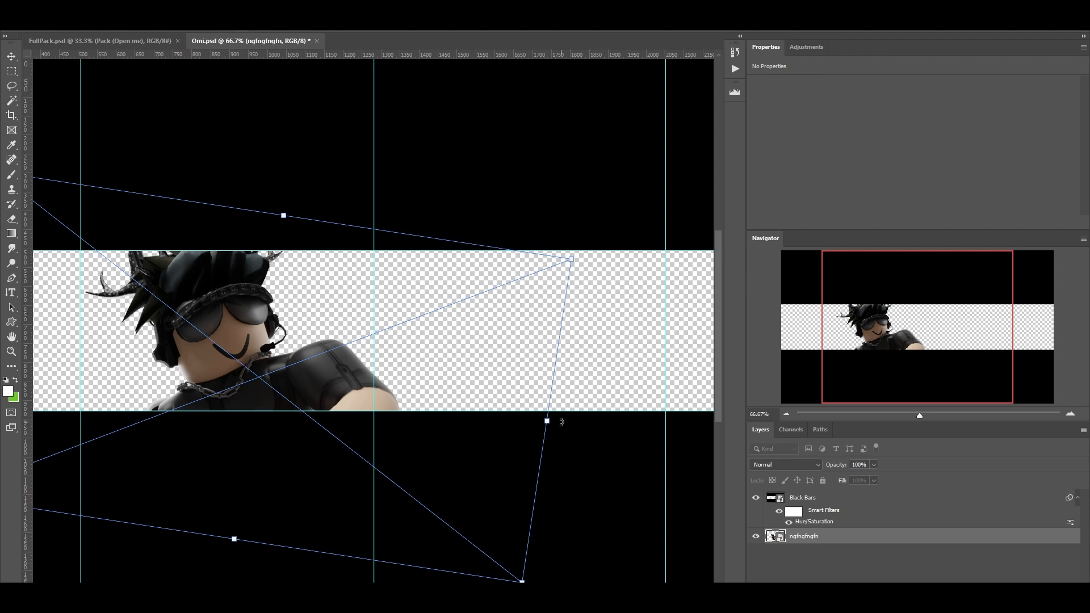
- Fine-tune the character's size, tilt and position so the head and shoulder fill the strip left of centre, with a rotation of about 5.56°
drag(561, 430, 467, 452)
drag(523, 430, 440, 441)
drag(512, 383, 521, 362)
drag(490, 417, 502, 420)
drag(453, 368, 438, 376)
drag(486, 429, 430, 419)
drag(282, 355, 303, 349)
drag(506, 354, 505, 363)
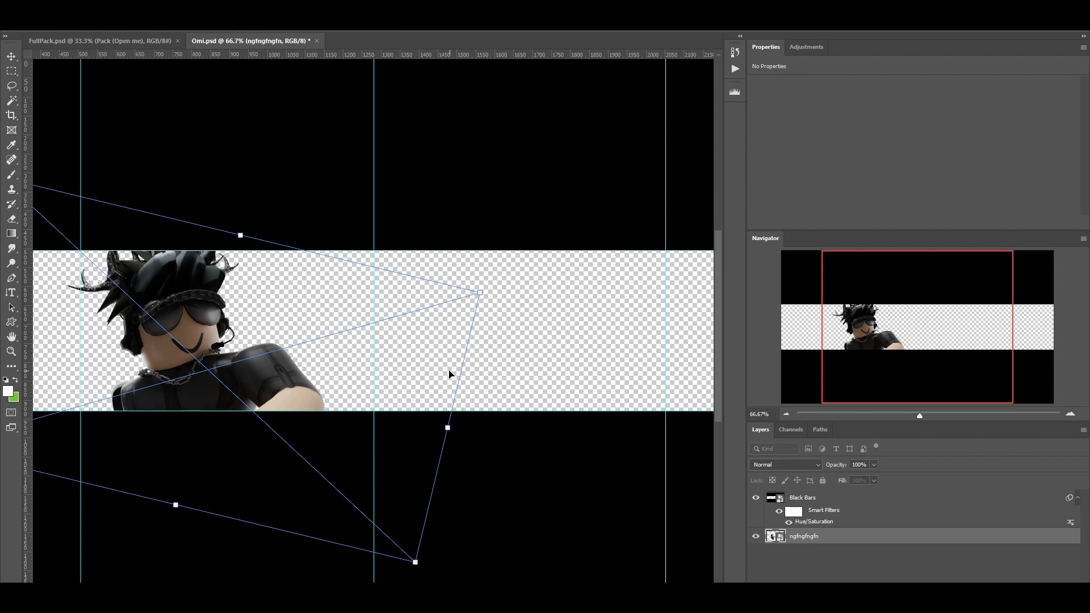
scroll(439, 374, down, 2)
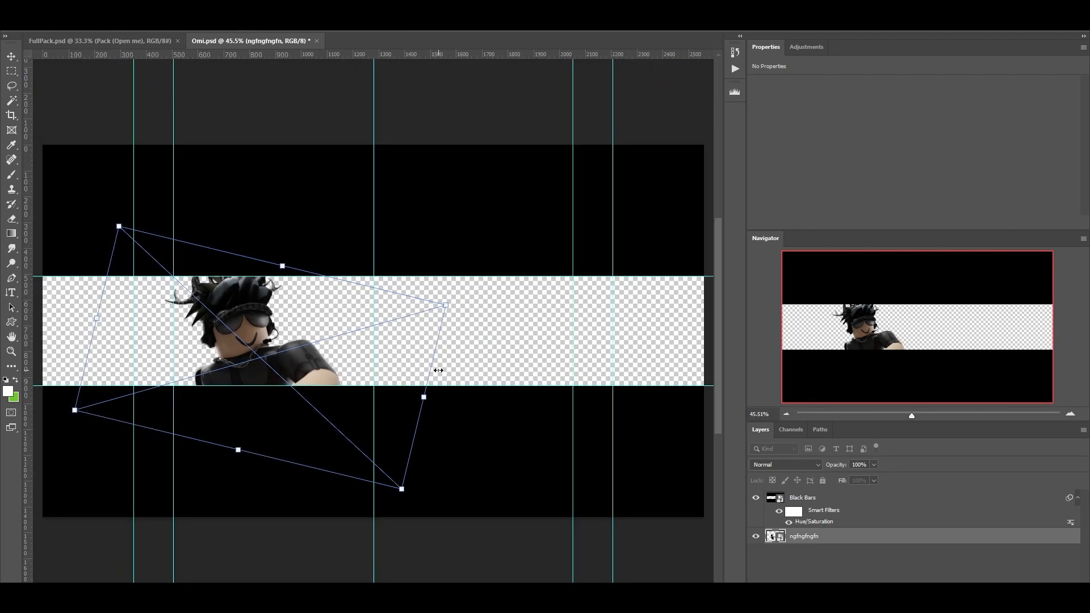
mouse_move(423, 396)
mouse_down()
mouse_move(440, 401)
mouse_move(410, 399)
mouse_up()
drag(483, 352, 481, 323)
key(Return)
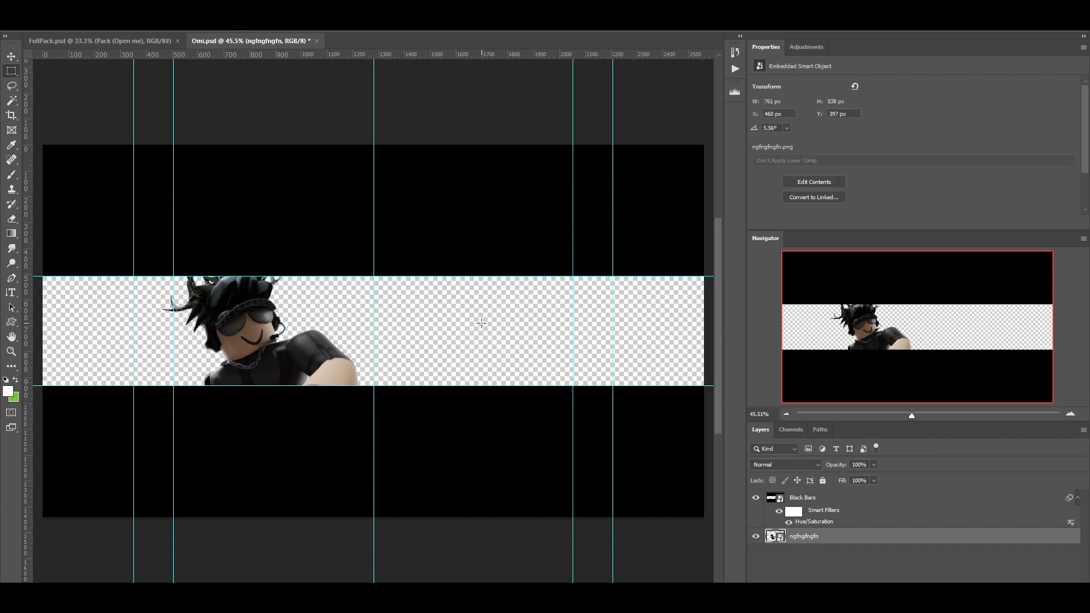
scroll(481, 323, up, 4)
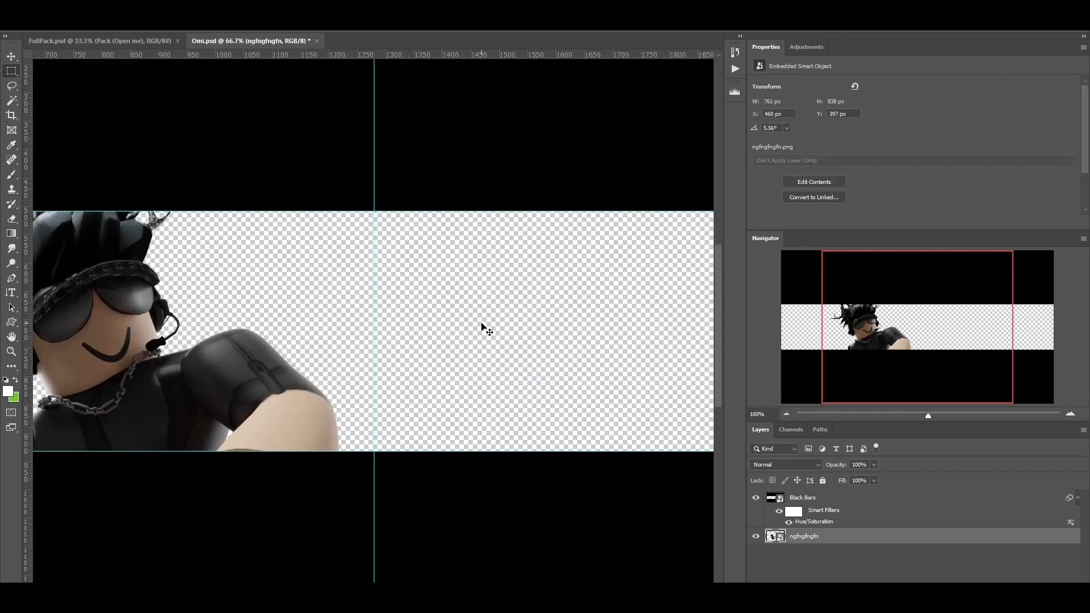
scroll(481, 323, down, 4)
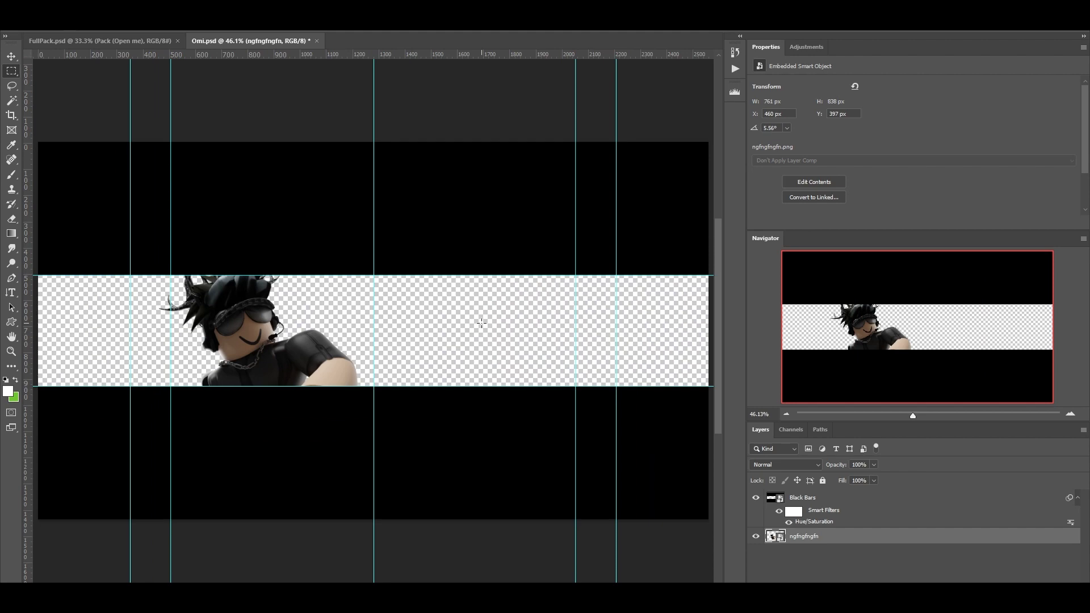
- In FullPack.psd, hide the Hide Me group and expand the Pack (Open me) and Royal Graphics Banner Pack groups
click(117, 41)
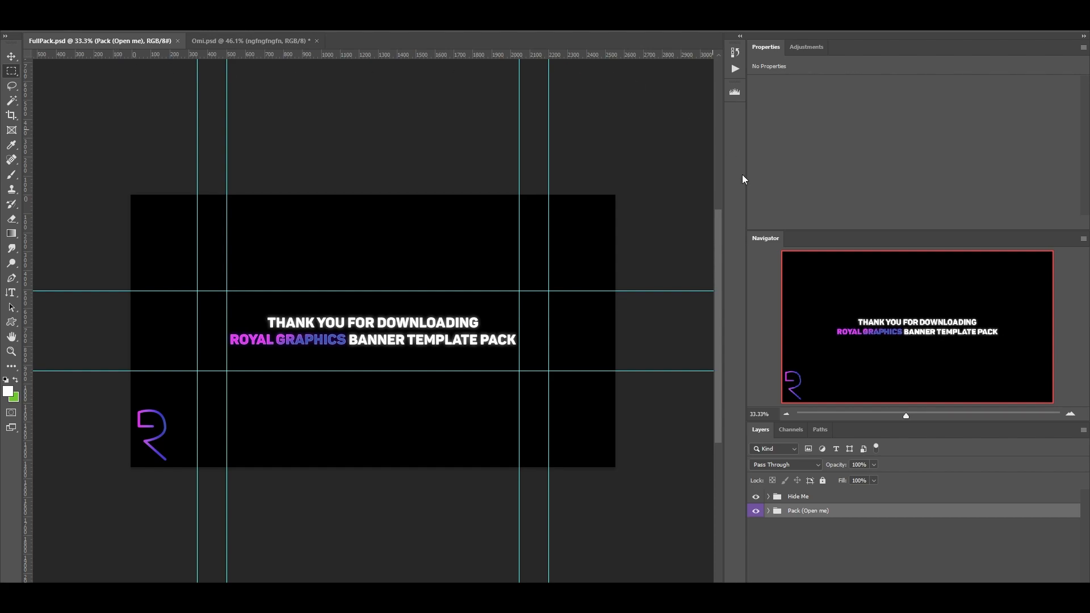
click(769, 512)
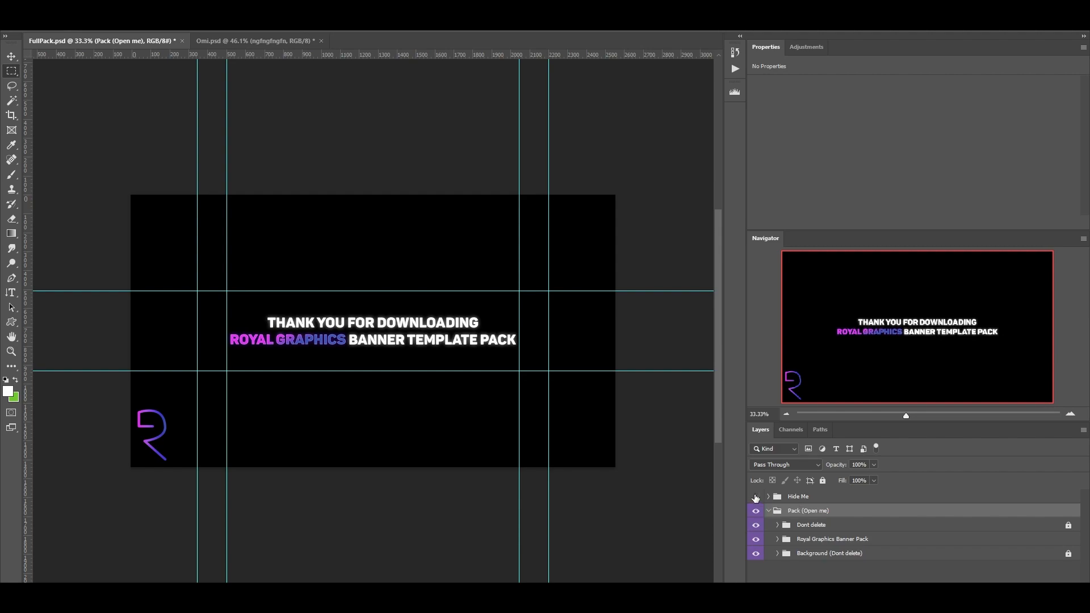
click(755, 497)
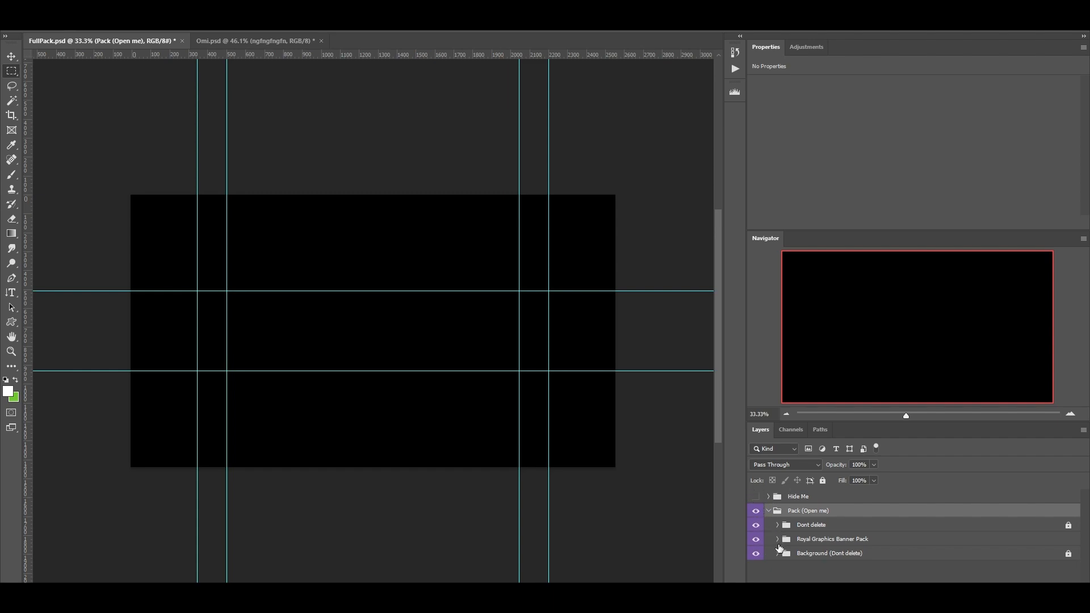
click(804, 545)
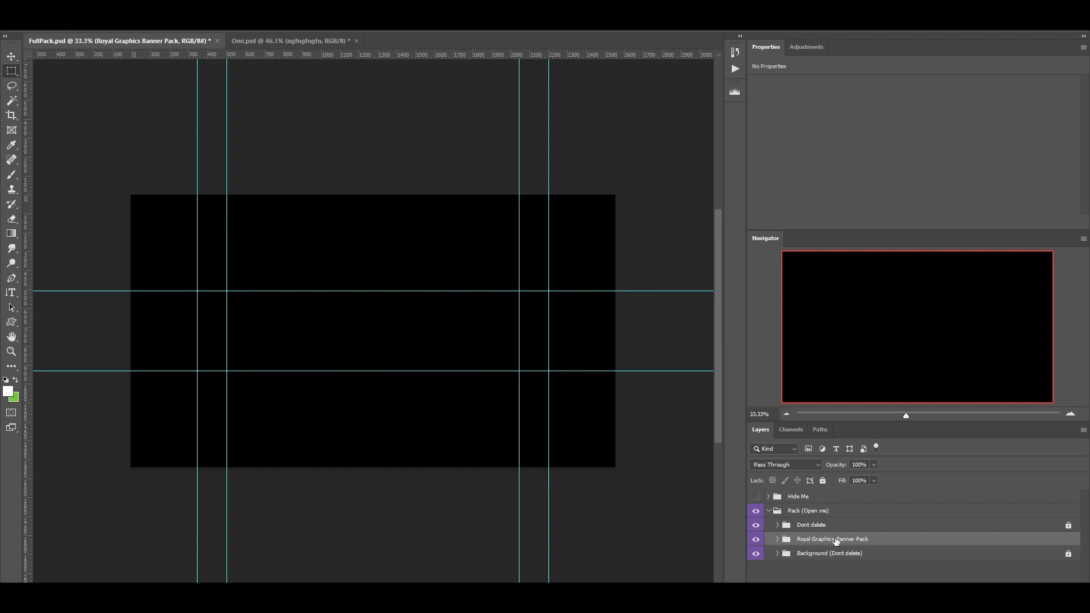
click(776, 540)
scroll(777, 543, down, 3)
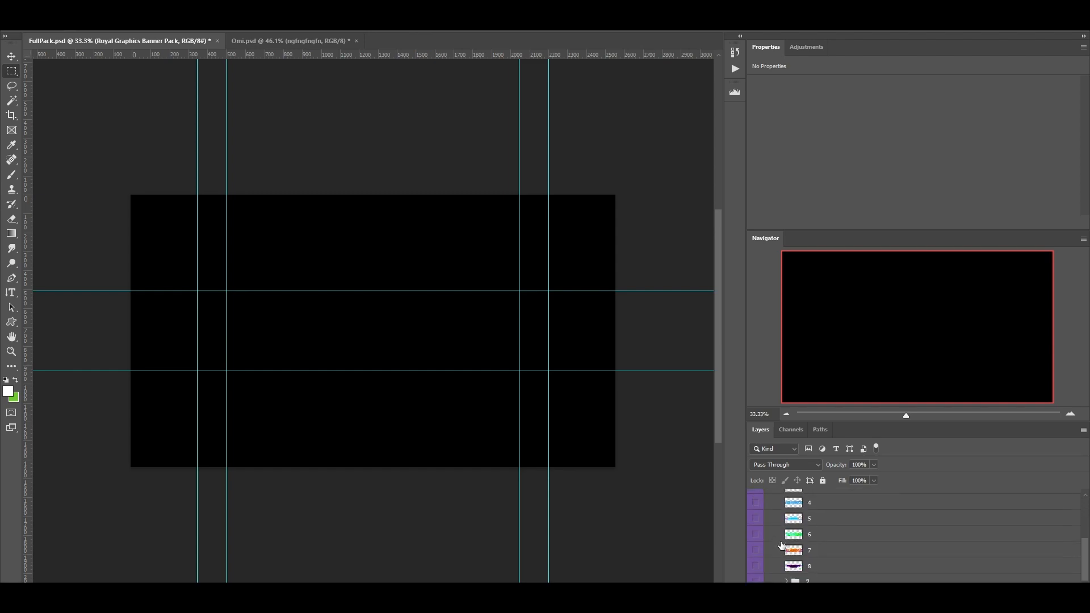
- Enlarge the layer list so that more of the Royal Graphics Banner Pack layers fit in it
drag(863, 422, 849, 357)
drag(877, 230, 876, 189)
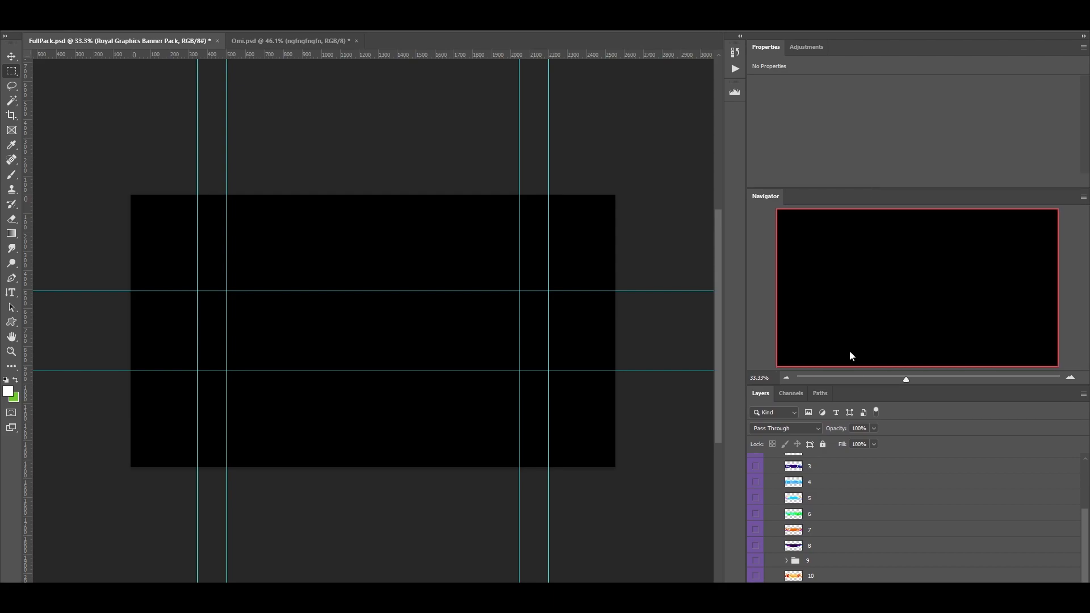
drag(852, 385, 852, 356)
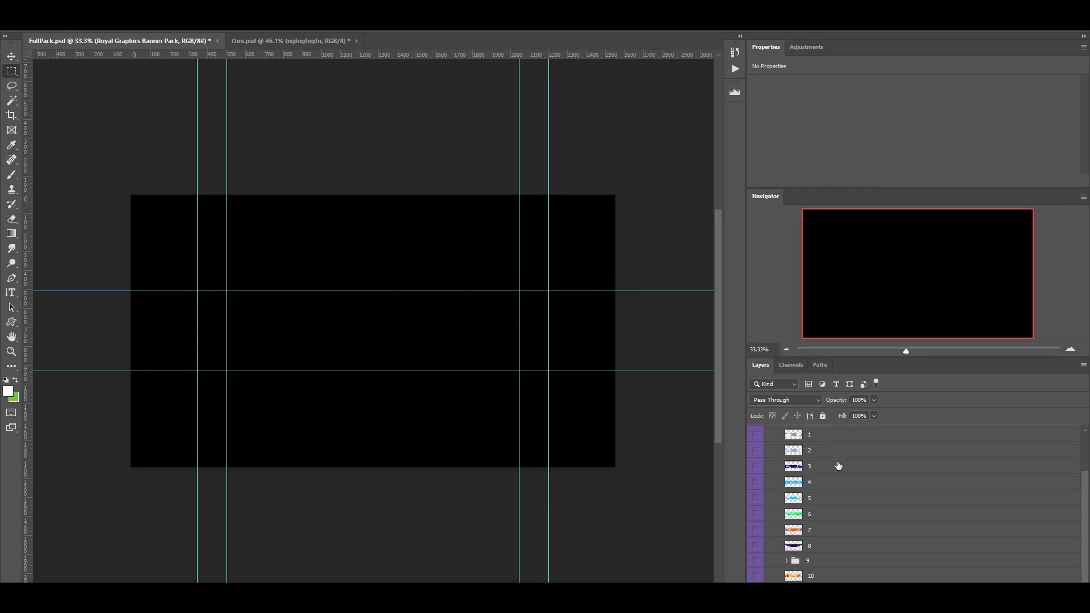
scroll(773, 572, up, 3)
scroll(849, 516, down, 3)
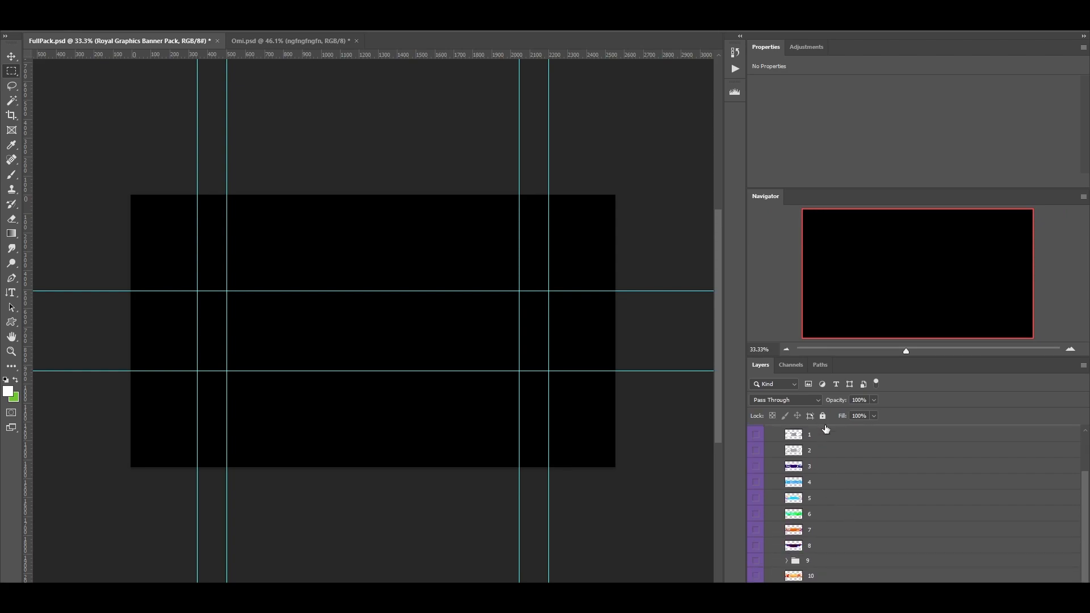
- Preview the banner backgrounds from 10 up to 1 by making each one visible in turn
click(754, 576)
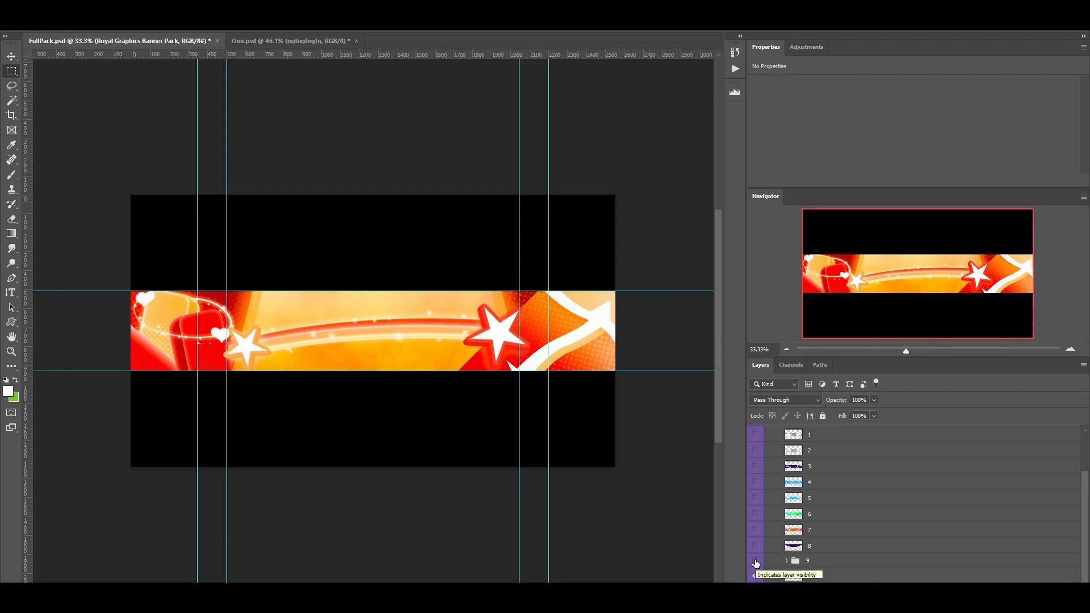
click(755, 561)
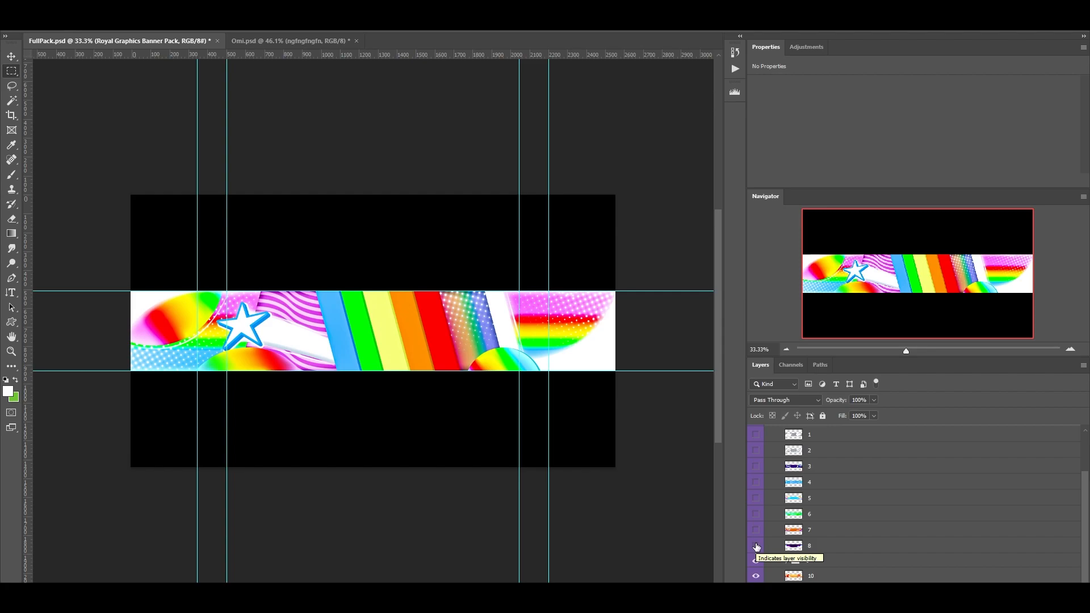
click(755, 546)
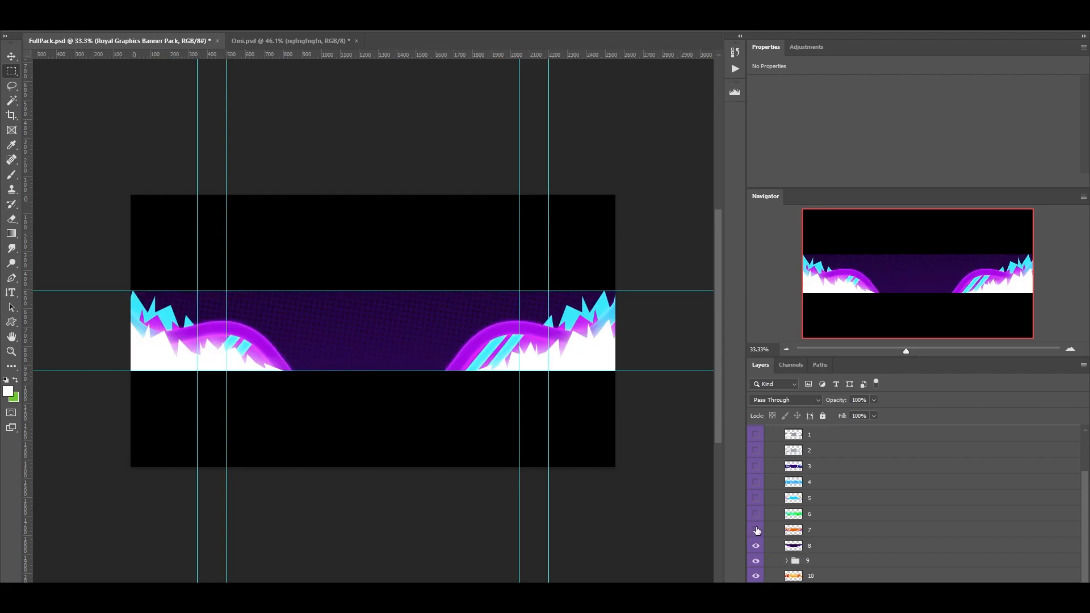
click(757, 525)
click(756, 514)
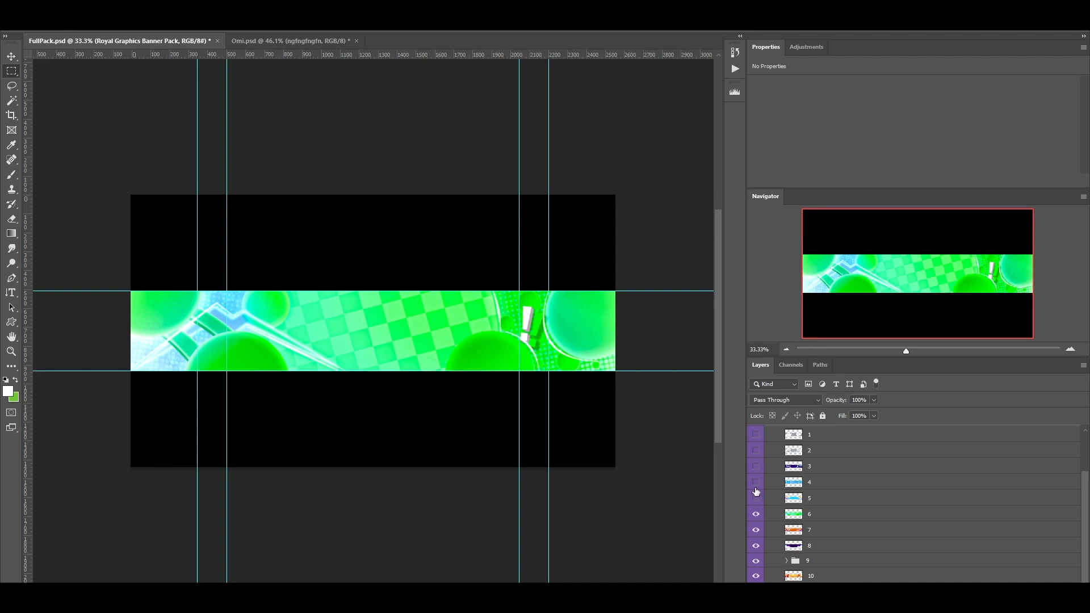
key(ctrl+plus)
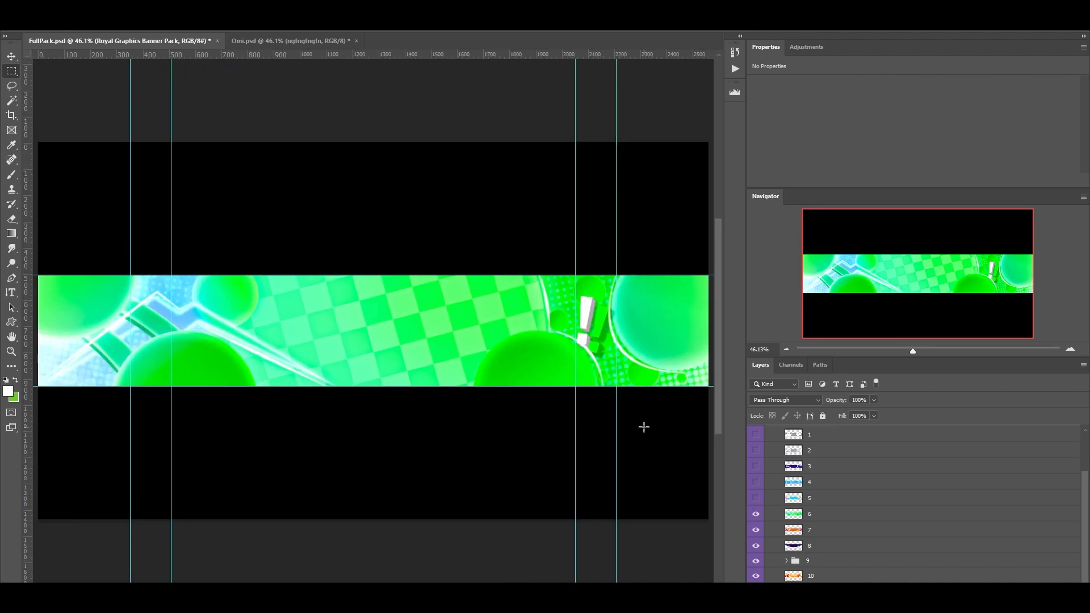
click(756, 499)
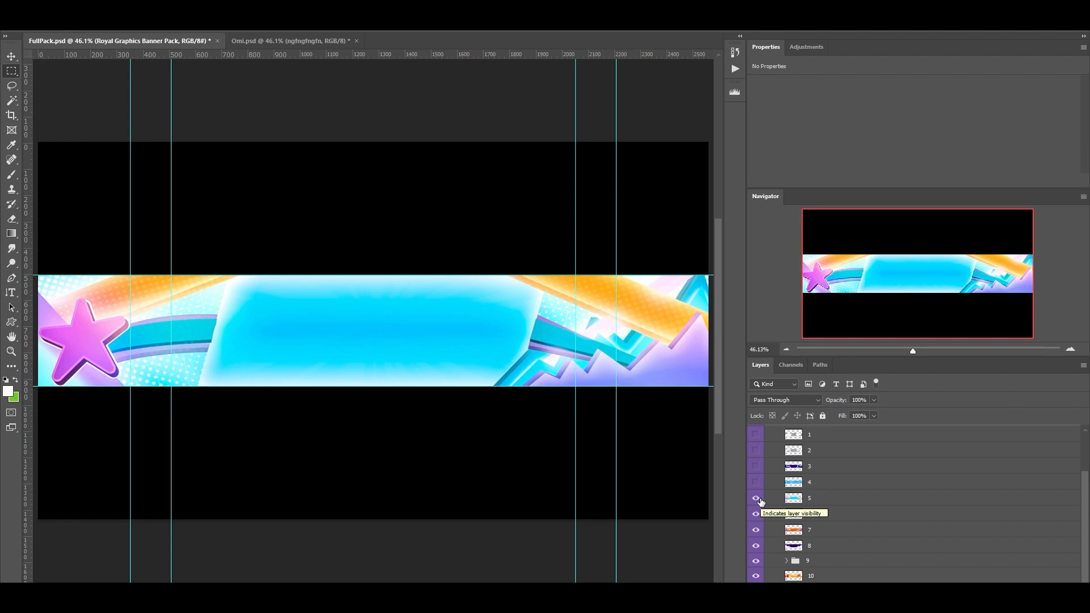
scroll(761, 501, up, 1)
click(756, 496)
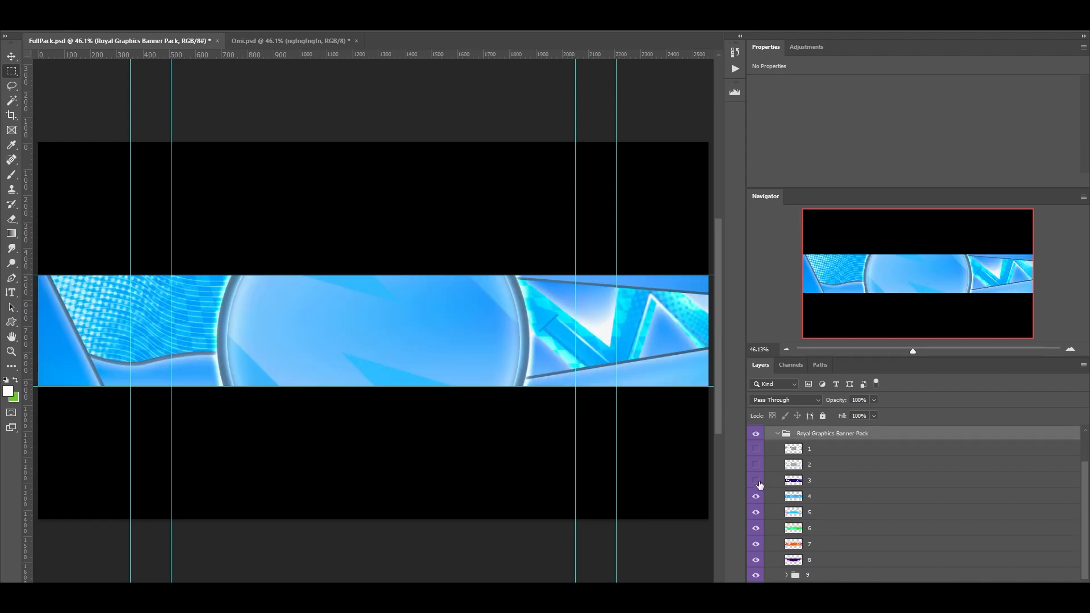
click(755, 481)
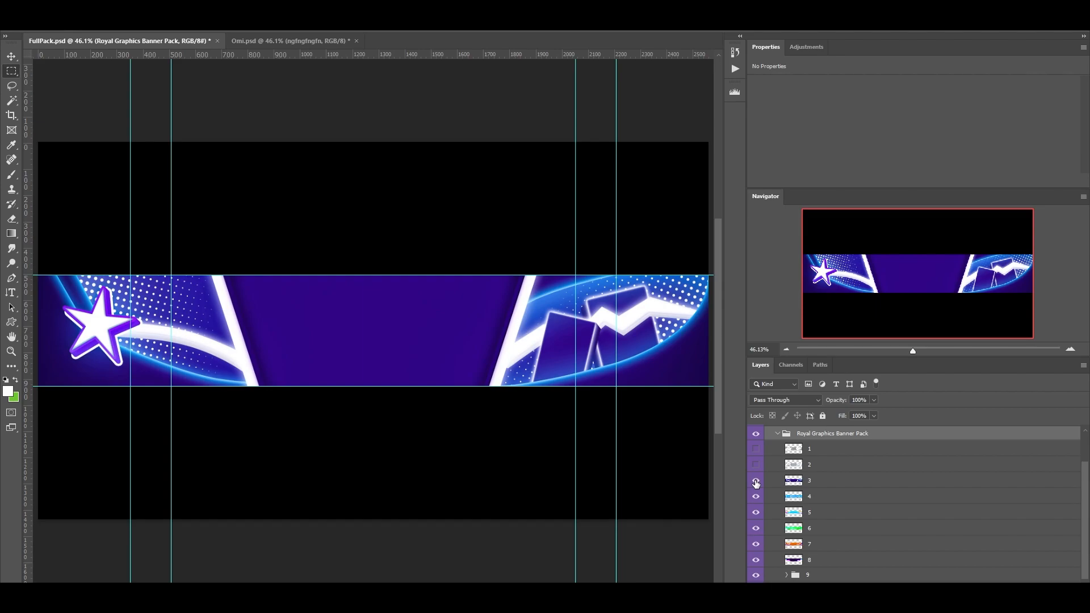
click(756, 468)
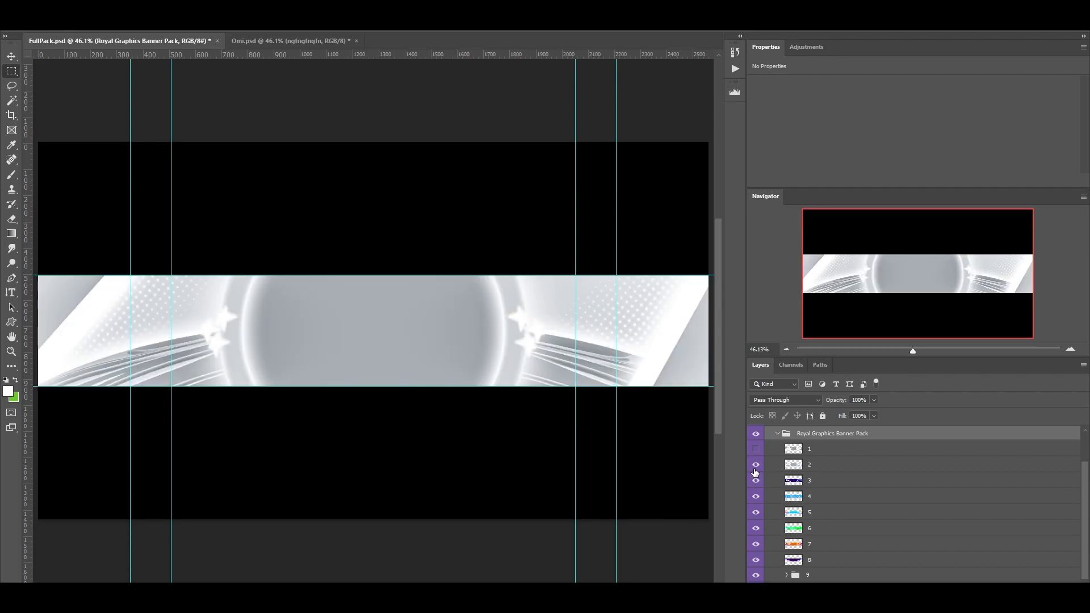
click(755, 449)
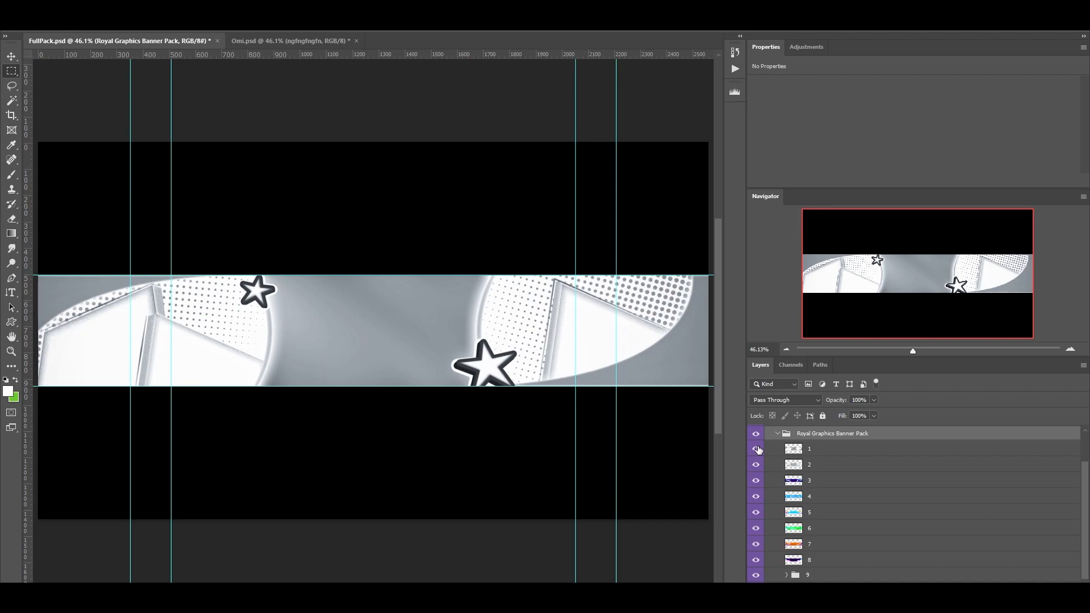
- Select banner layer 1 and keep it shown while hiding banner layers 2 through 7
click(807, 451)
click(757, 453)
click(757, 464)
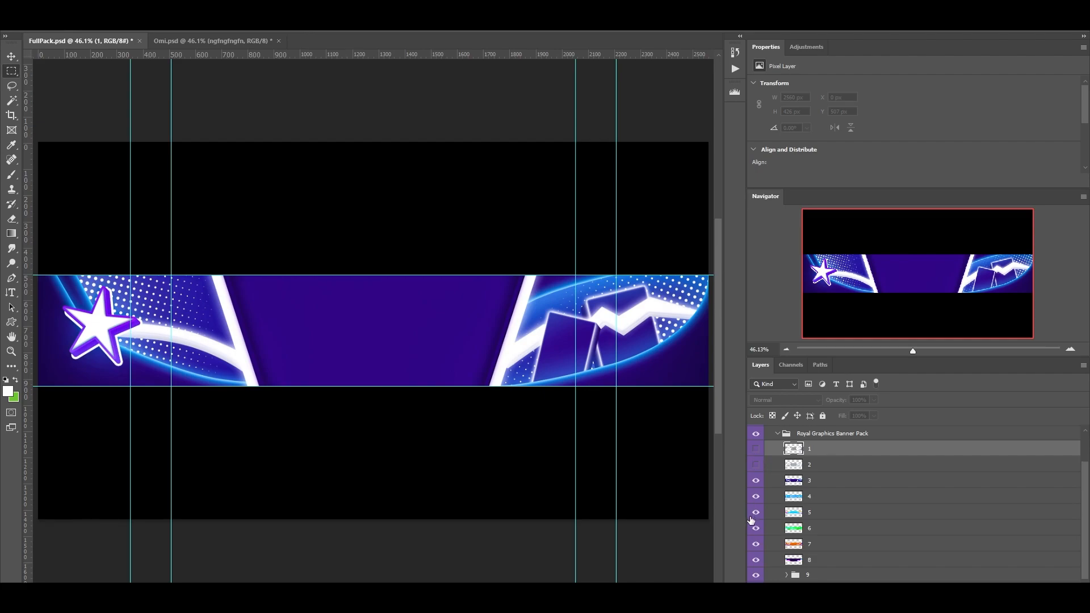
click(755, 484)
click(755, 512)
click(757, 497)
click(755, 449)
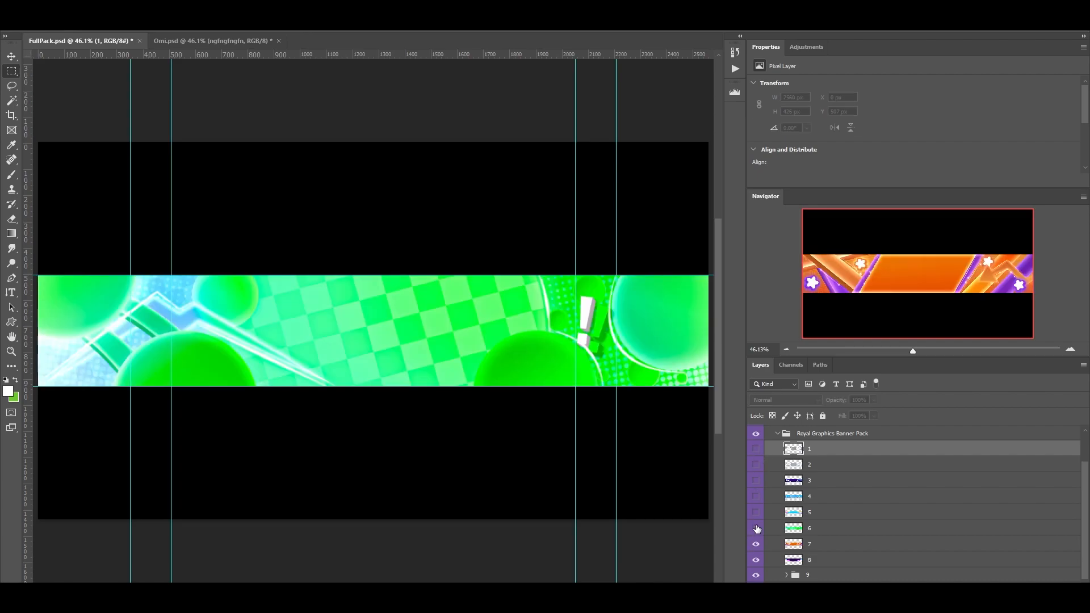
click(755, 528)
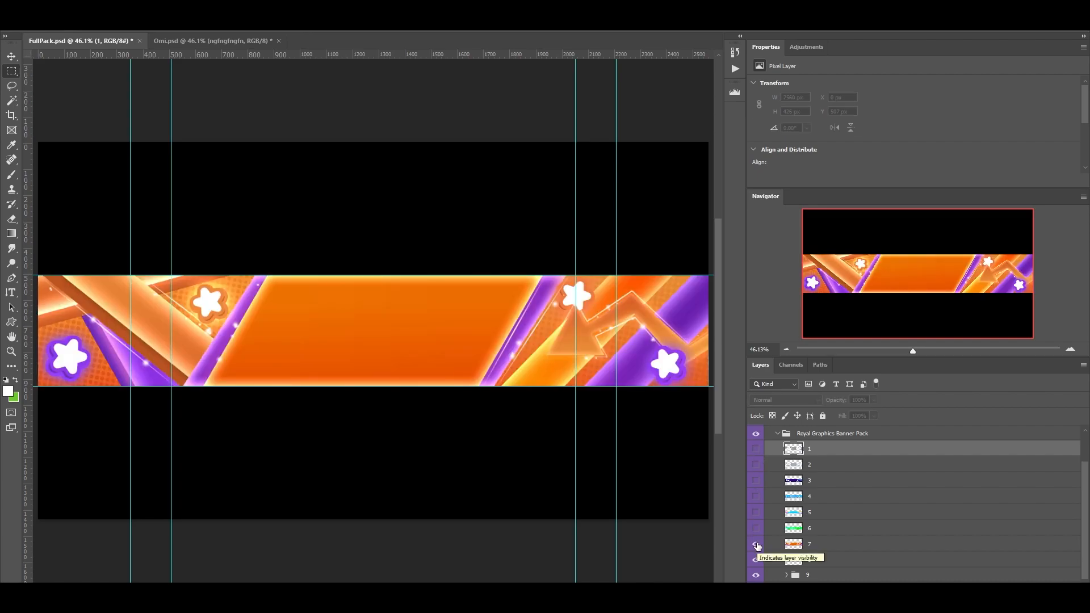
click(755, 544)
click(757, 450)
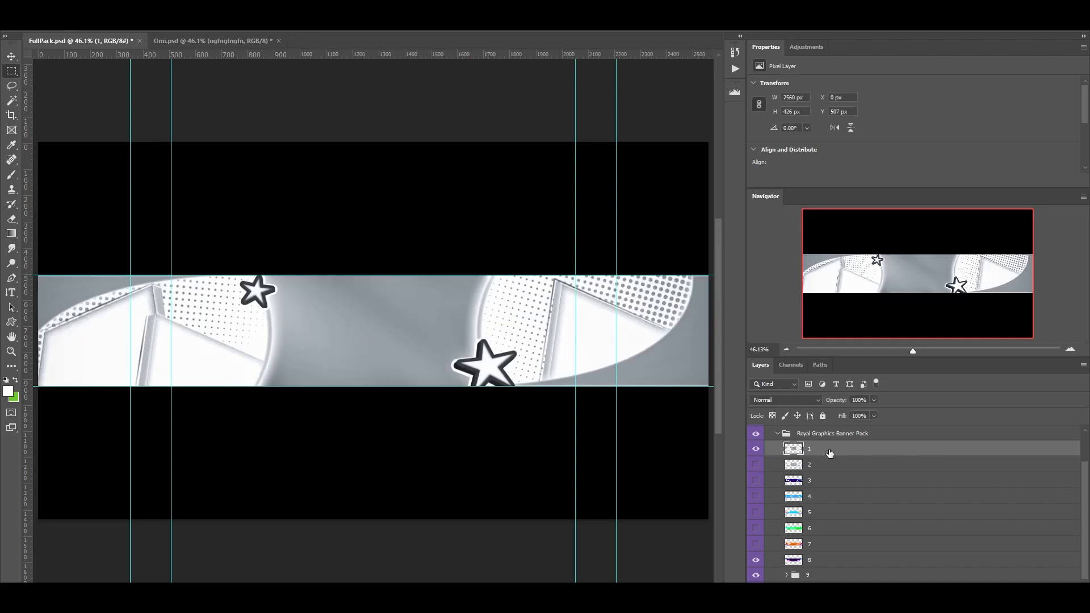
- Duplicate banner layer 1 into Omi.psd and move the copy beneath the character layer there
right_click(832, 450)
click(893, 197)
click(527, 217)
click(568, 236)
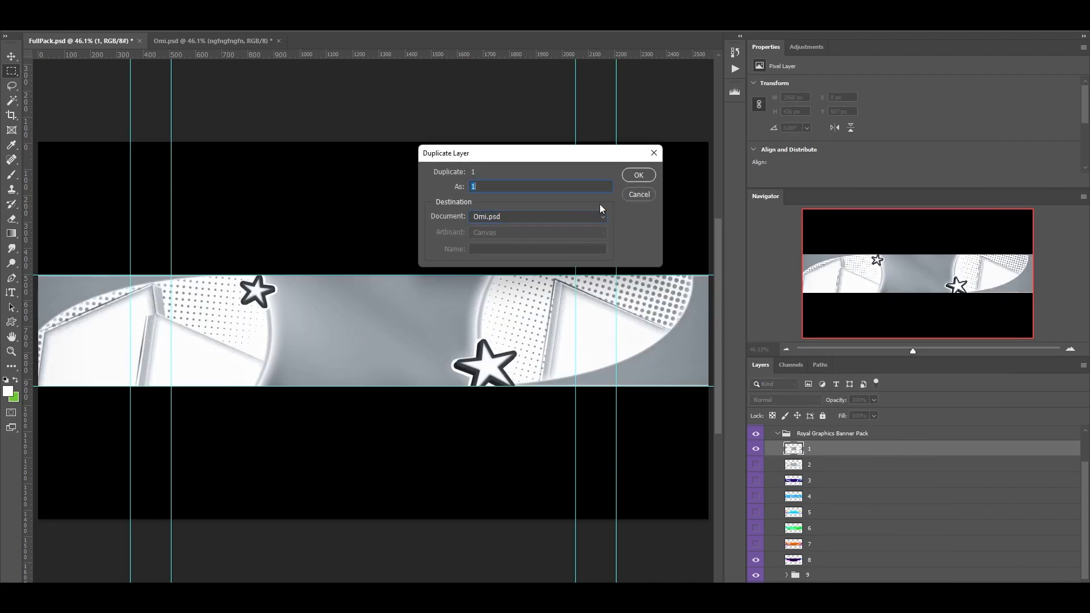
click(638, 175)
click(162, 41)
drag(817, 475, 815, 510)
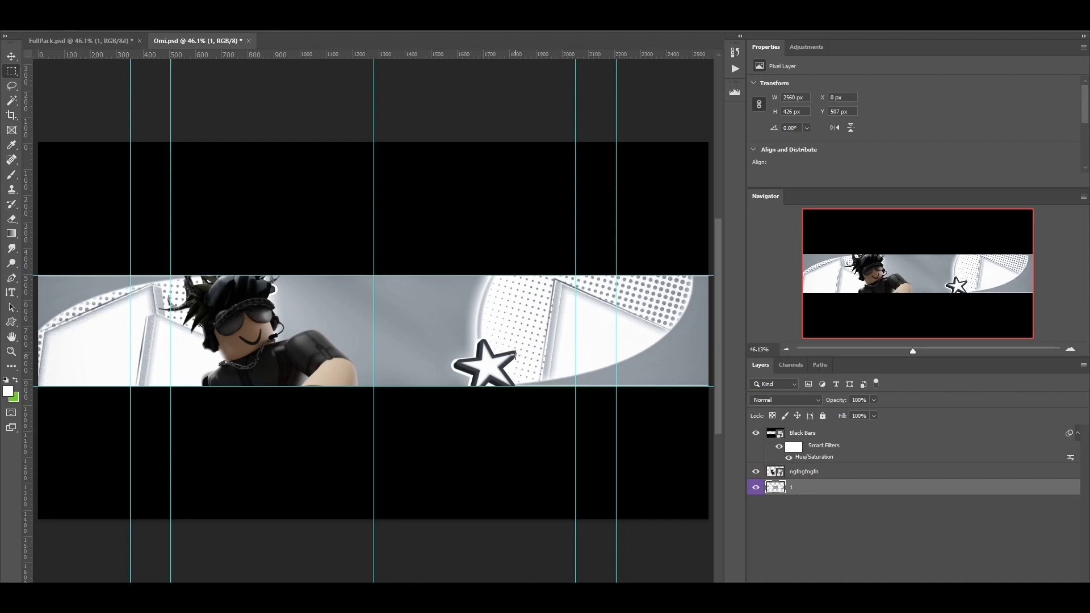
- Give the character layer a white Inner Glow with 100% opacity and a size of 29 px
key(ctrl+plus)
key(ctrl+plus)
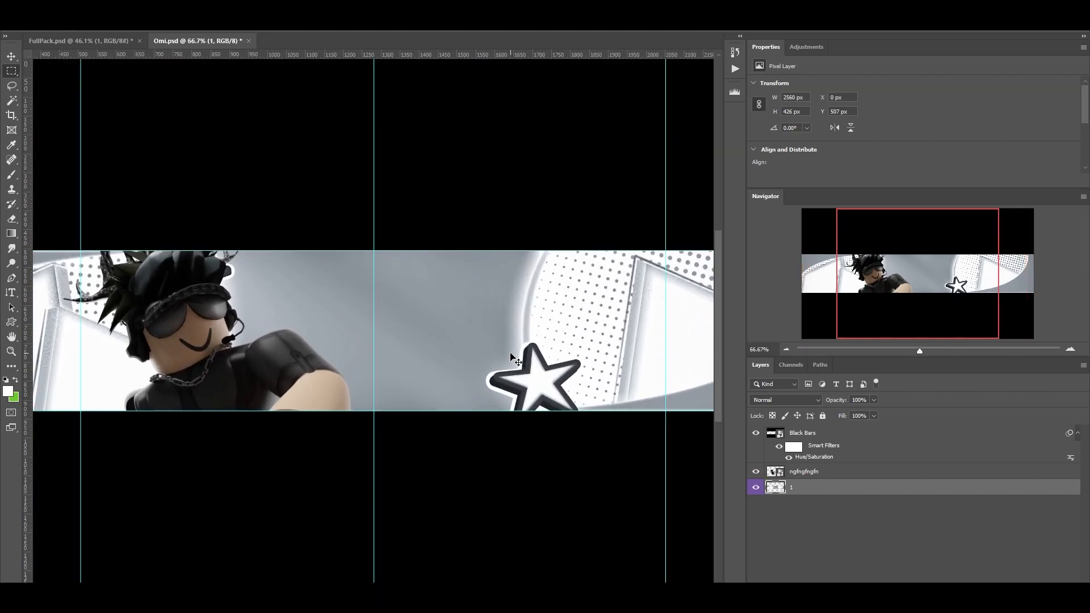
scroll(514, 360, left, 5)
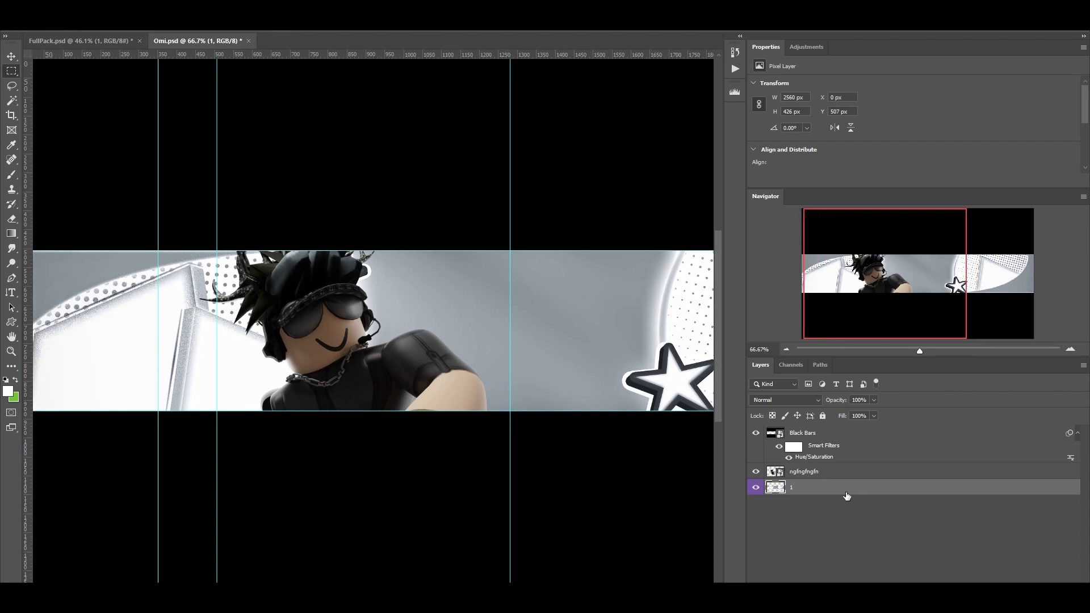
click(899, 476)
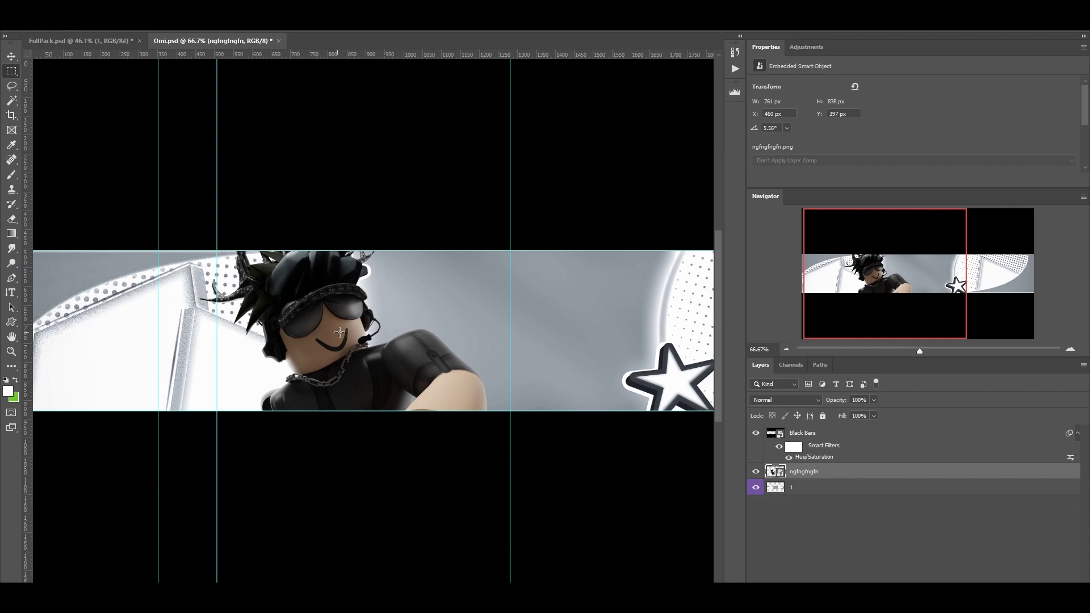
double_click(1027, 475)
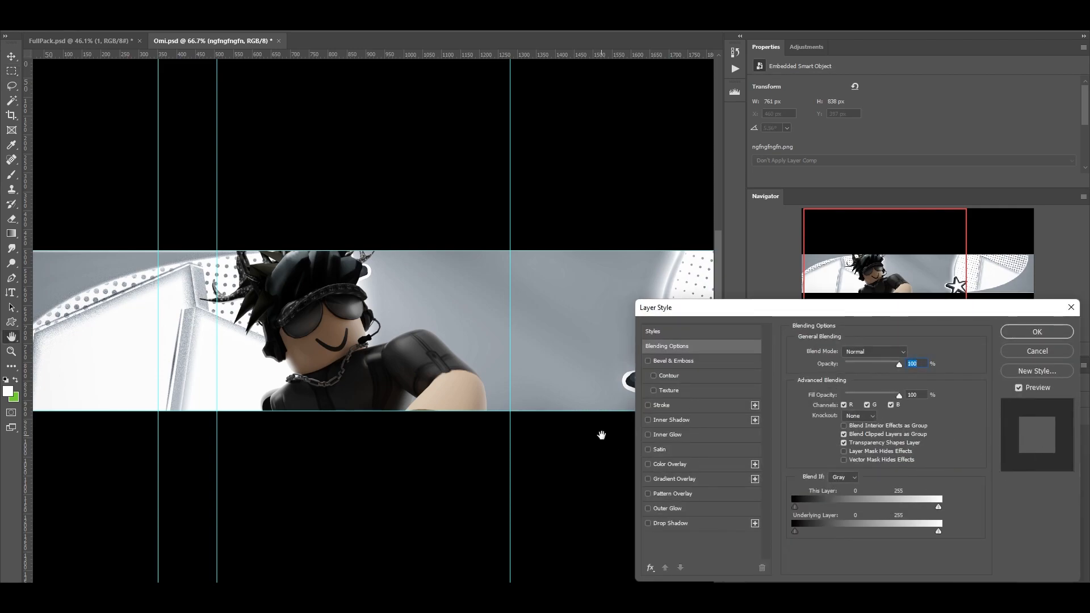
click(647, 435)
click(660, 436)
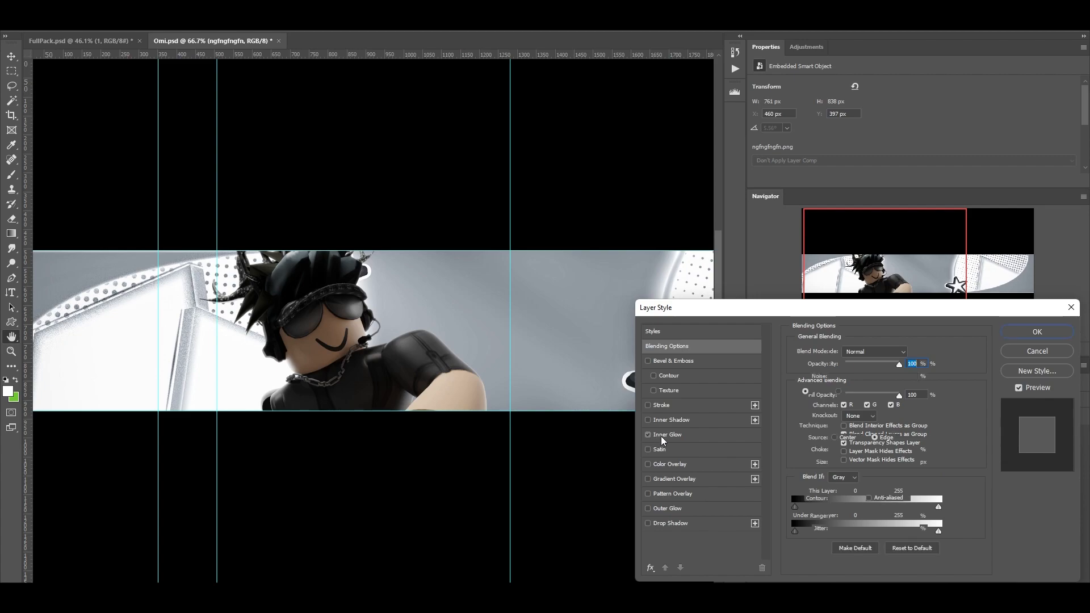
drag(841, 458, 846, 458)
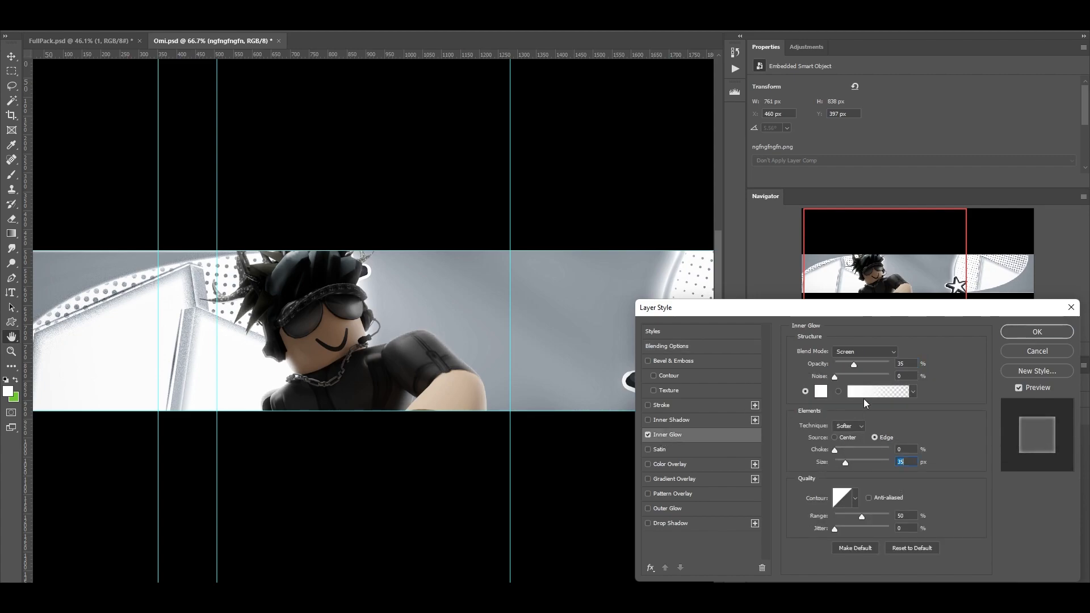
drag(865, 363, 894, 364)
drag(847, 465, 844, 465)
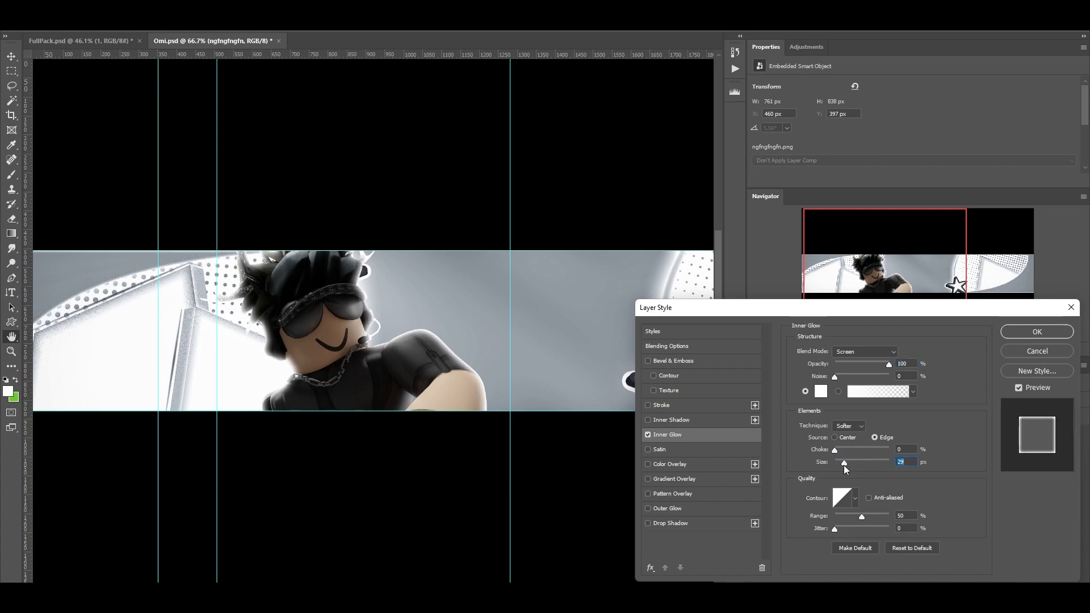
- Add a white Outer Glow to the character at 58% opacity with a size of 62 px
click(666, 508)
click(867, 363)
drag(838, 451, 851, 452)
- Add a Satin effect in near-white (fefefe) at 81% opacity and compare the character with and without it
click(652, 449)
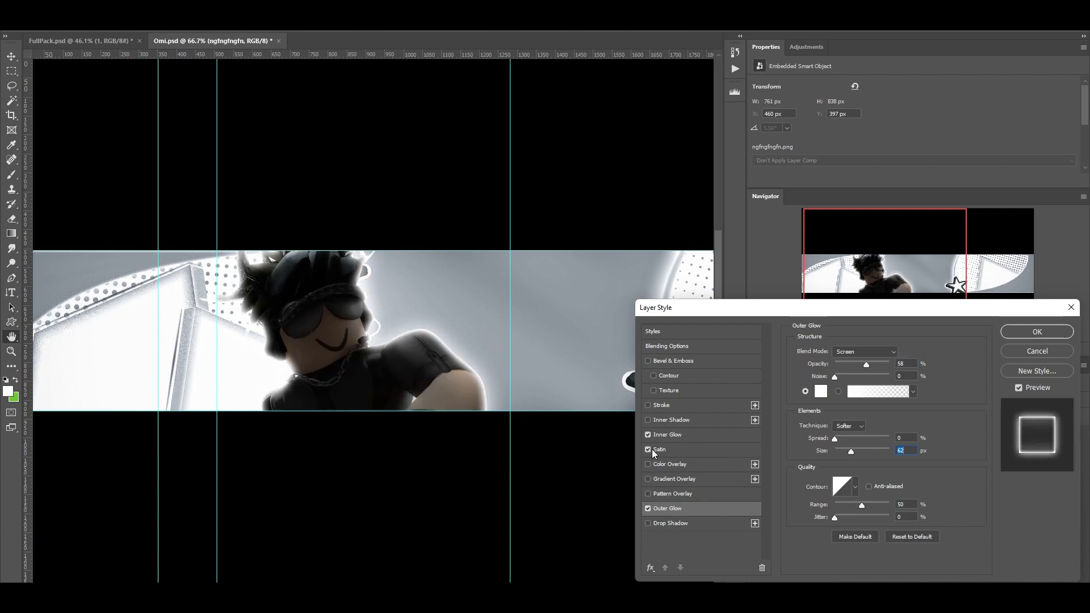
click(908, 353)
click(609, 124)
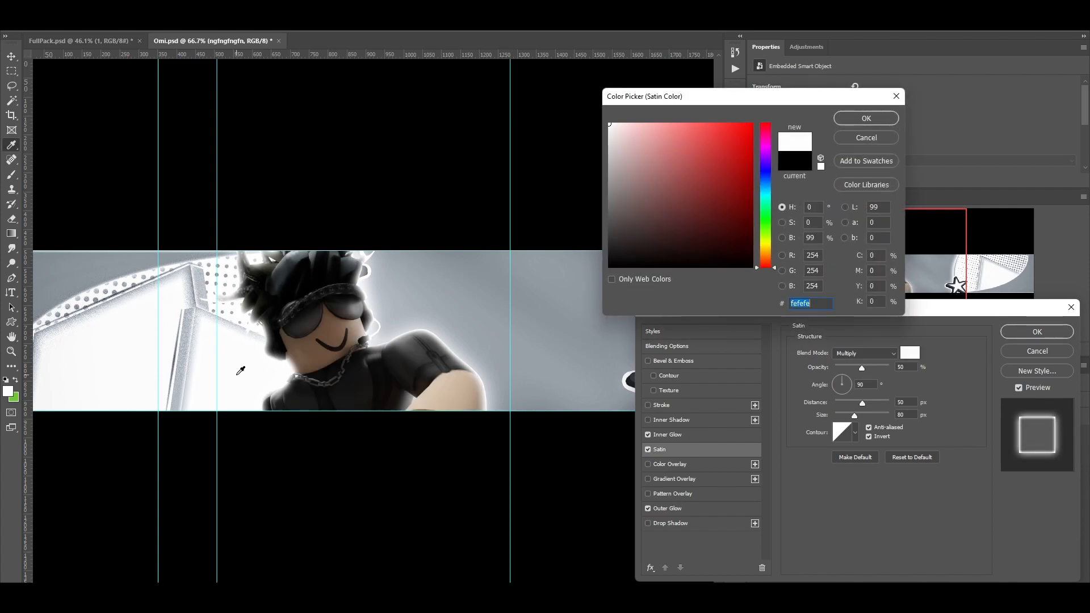
click(865, 119)
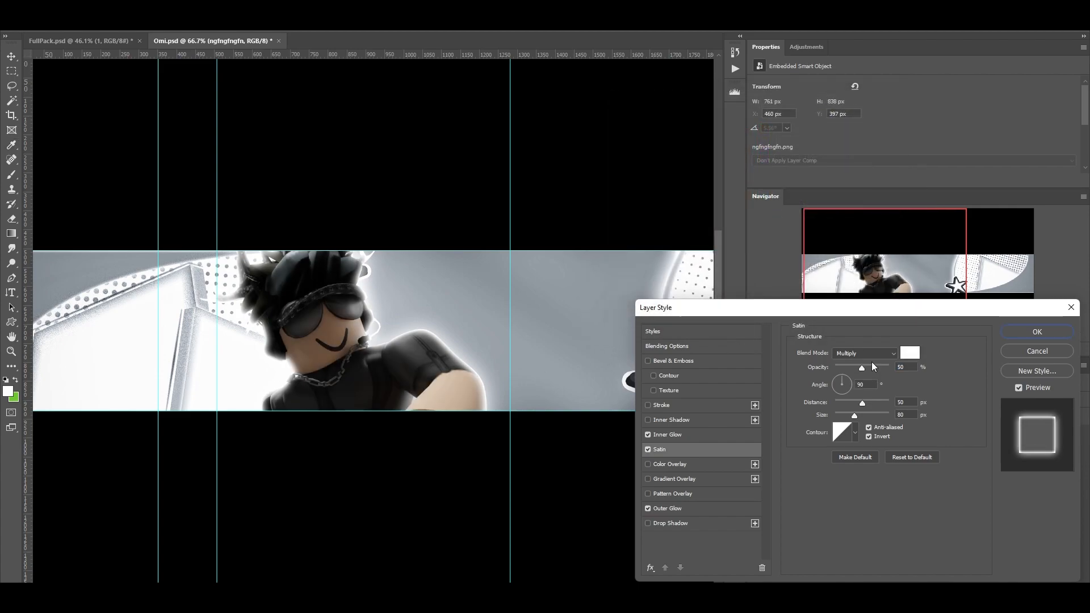
drag(879, 365, 900, 367)
click(648, 449)
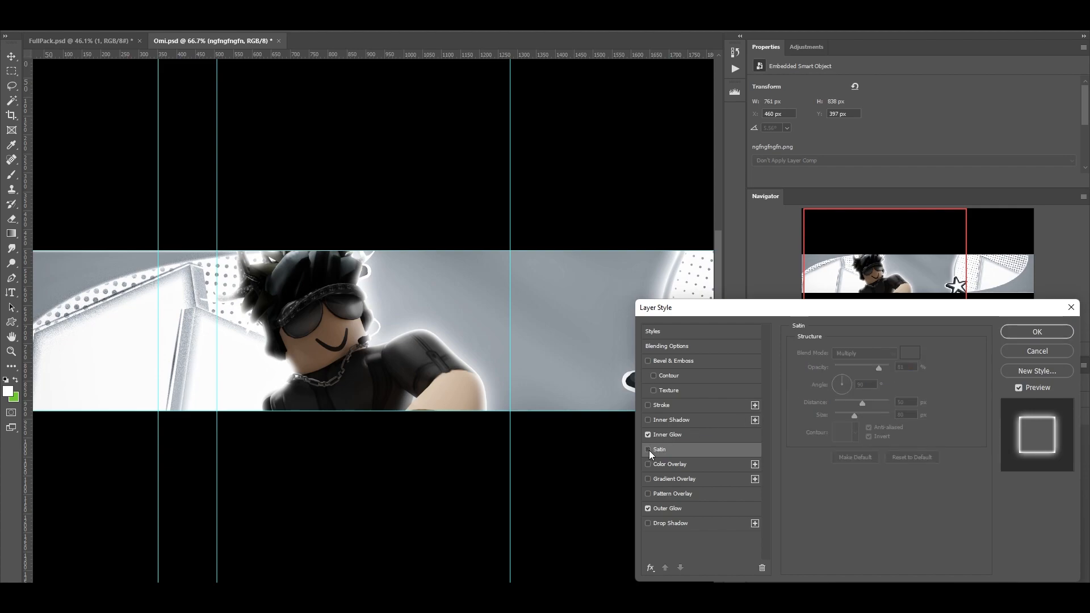
click(648, 449)
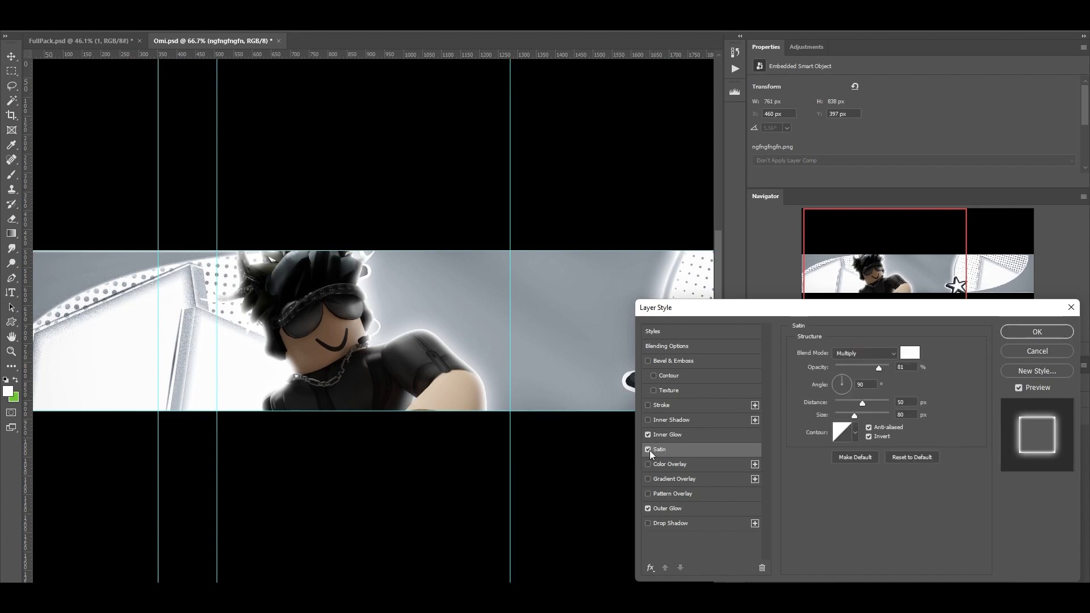
- Set the Satin effect to Overlay blending with a size of 106 px and about 36% opacity
click(864, 353)
click(856, 429)
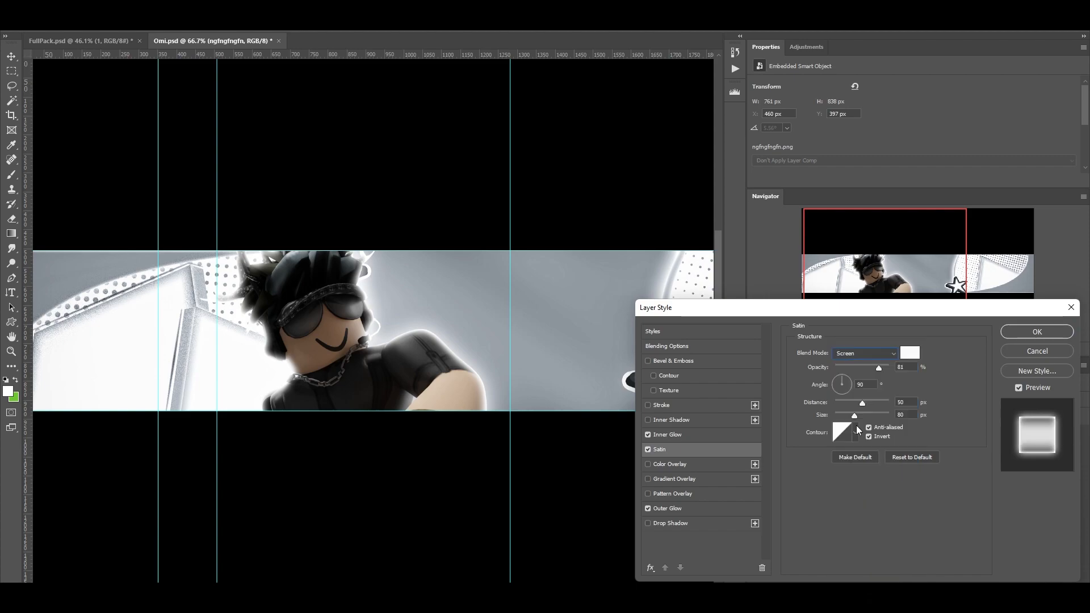
click(865, 353)
click(847, 469)
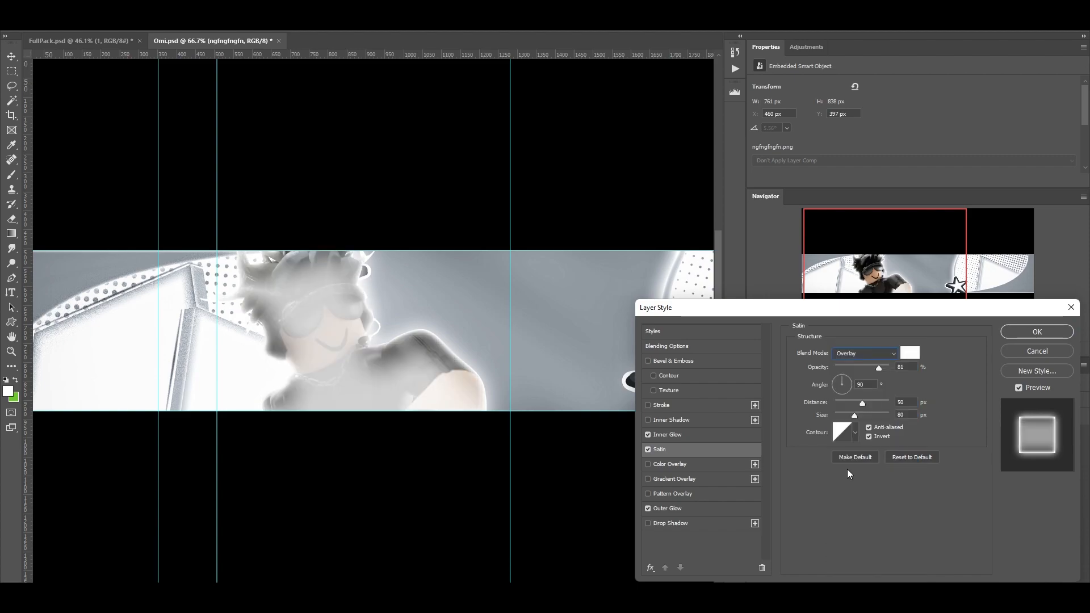
mouse_move(879, 368)
mouse_down()
mouse_move(853, 366)
mouse_move(864, 368)
mouse_up()
click(647, 450)
click(647, 450)
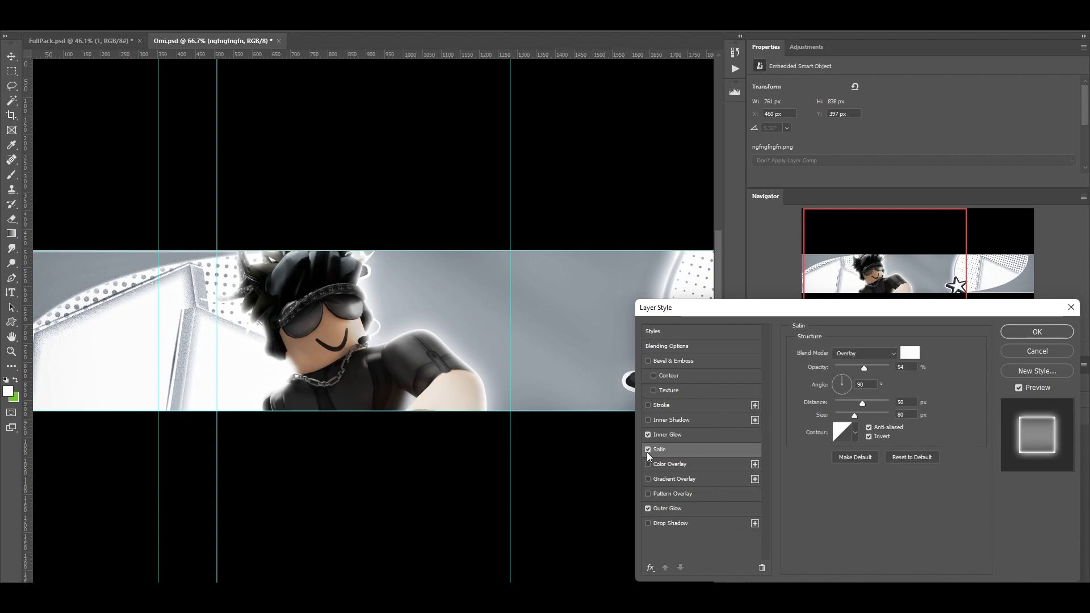
mouse_move(849, 414)
mouse_down()
mouse_move(838, 420)
mouse_move(859, 418)
mouse_up()
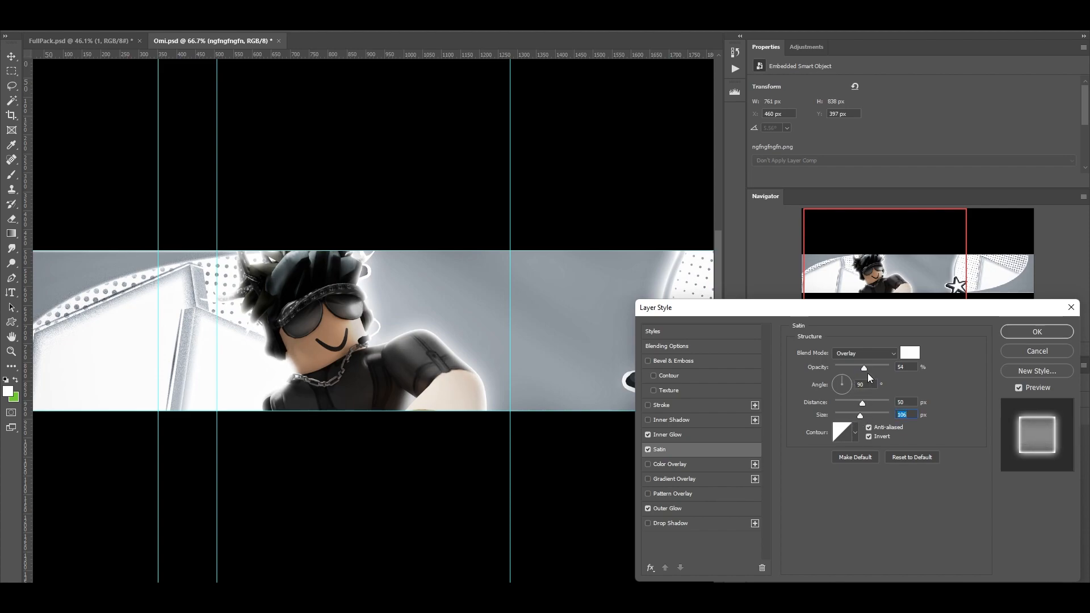
drag(856, 366, 856, 368)
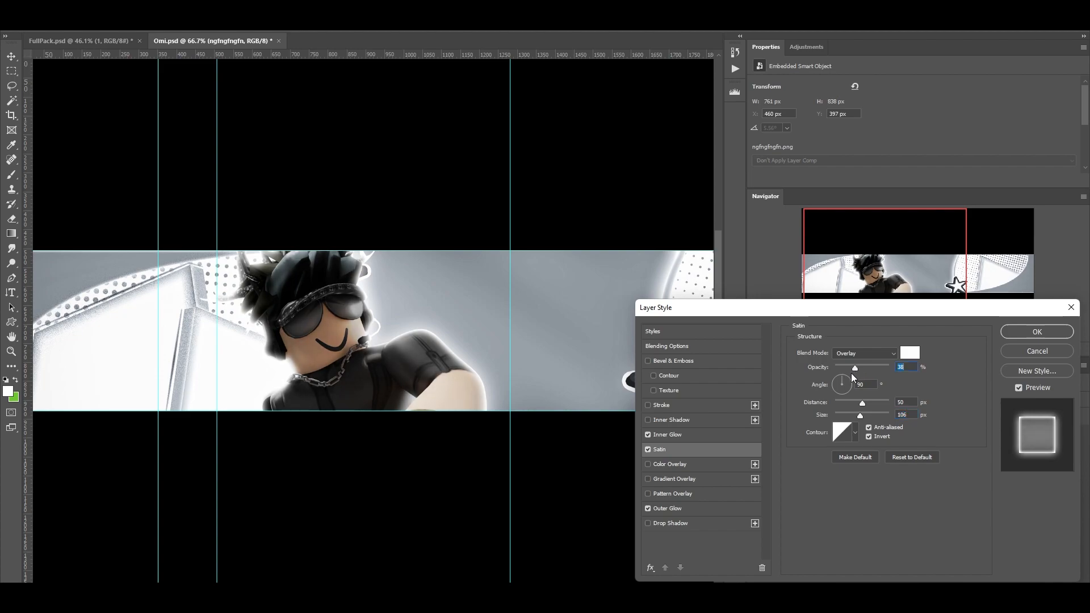
- Add a Color Overlay in a blue-grey sampled from the banner background, blend it as Soft Light and slightly lower its opacity
click(648, 464)
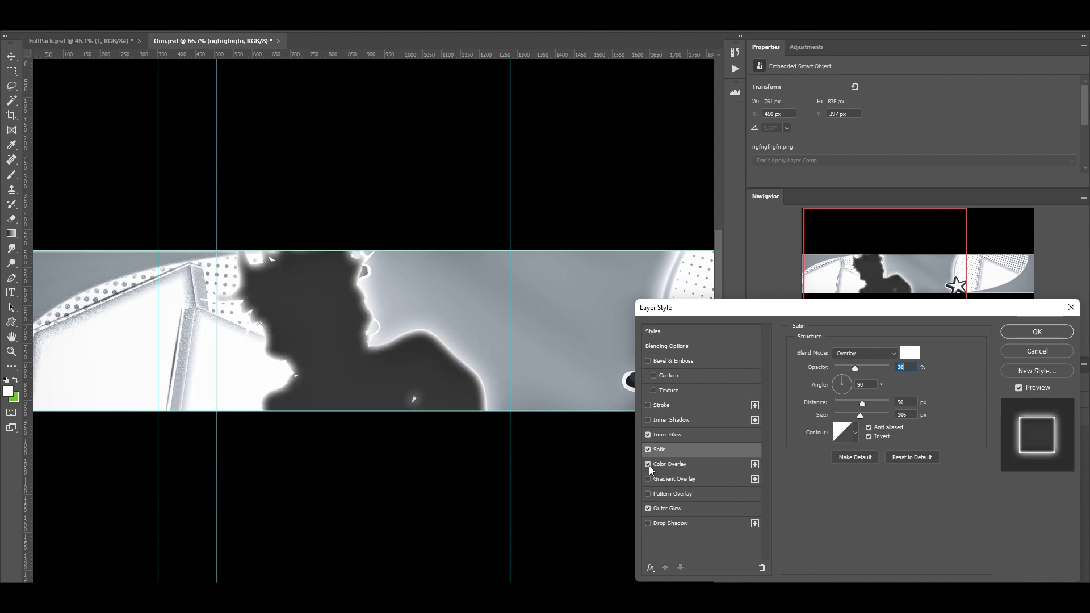
click(672, 465)
click(909, 353)
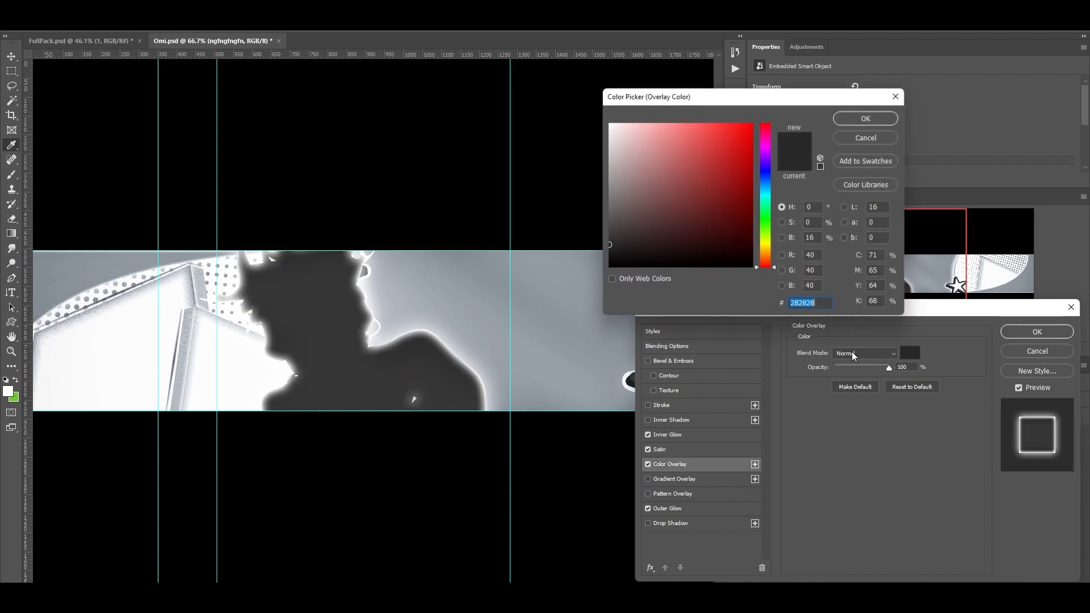
click(496, 302)
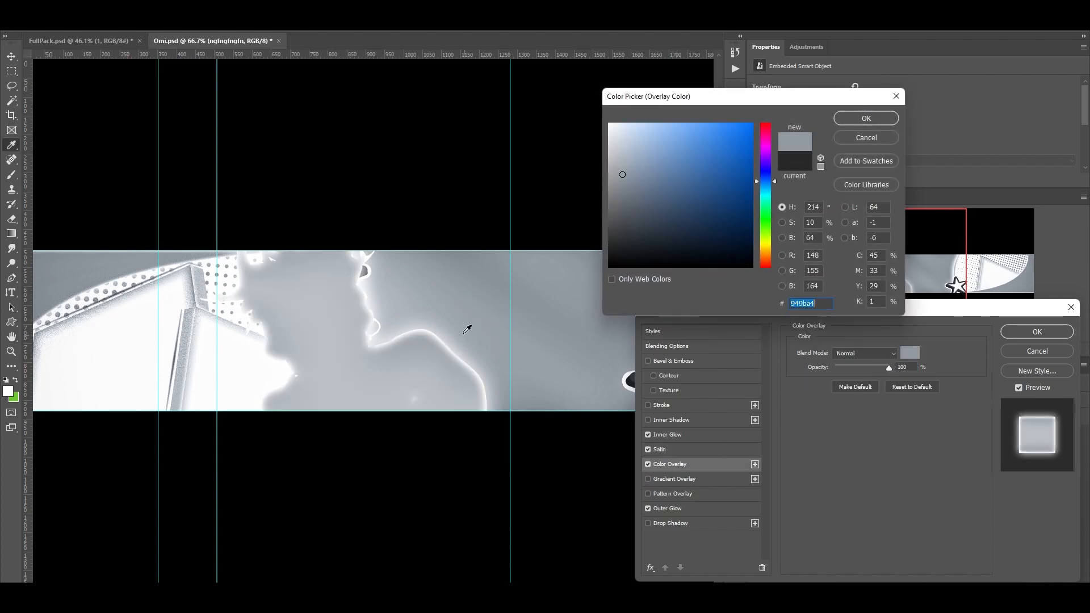
click(852, 118)
click(862, 353)
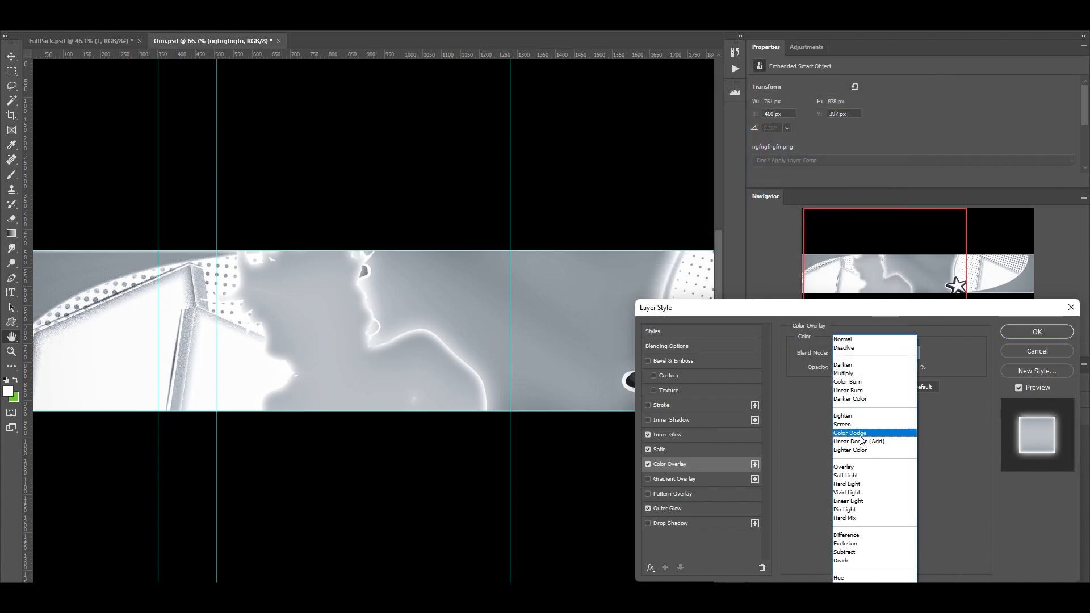
click(859, 476)
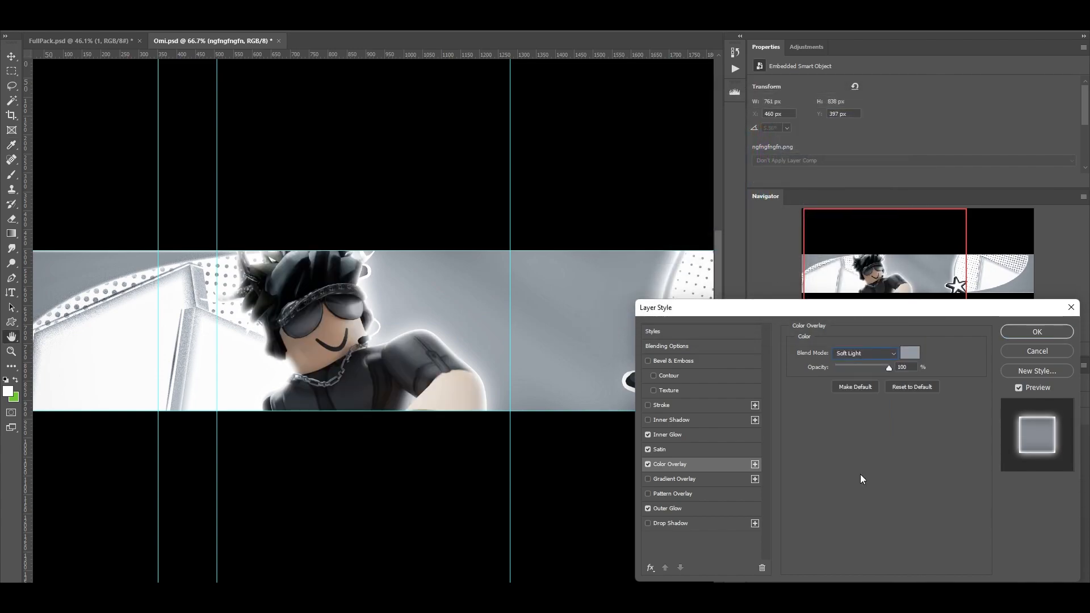
drag(889, 367, 879, 368)
- Try a black Inner Shadow with a size of 7 px on the character, then switch it off
click(658, 420)
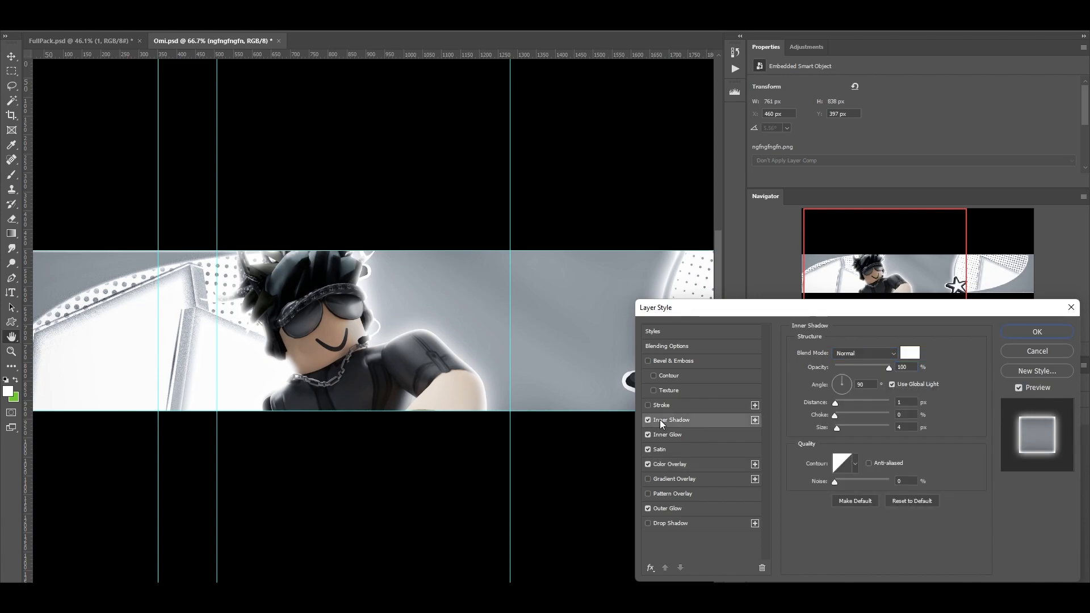
mouse_move(840, 427)
mouse_down()
mouse_move(858, 425)
mouse_move(847, 426)
mouse_up()
click(909, 352)
click(608, 266)
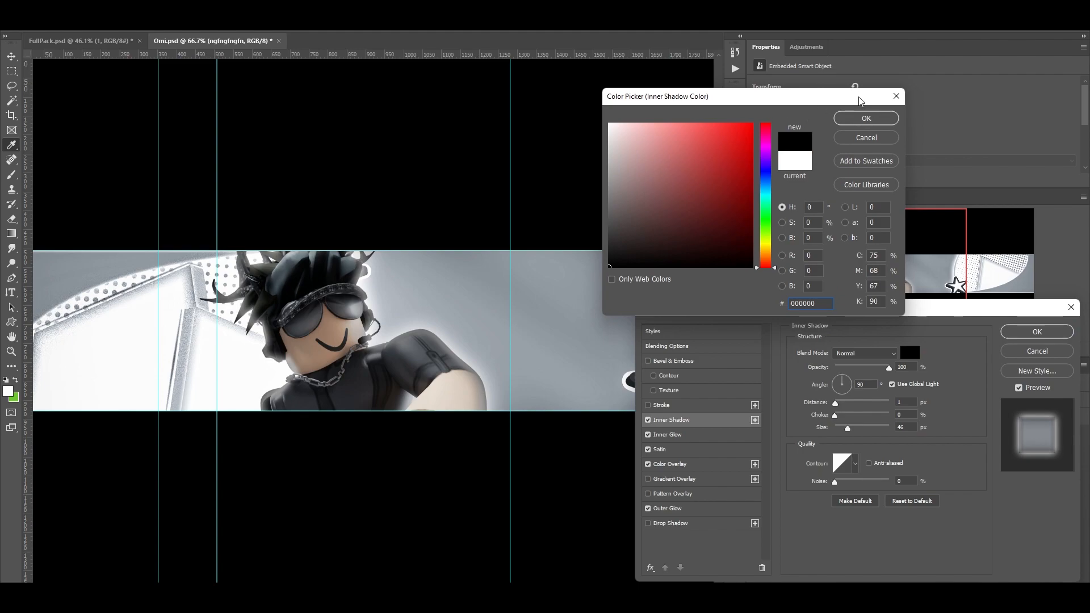
click(865, 118)
drag(847, 427, 838, 430)
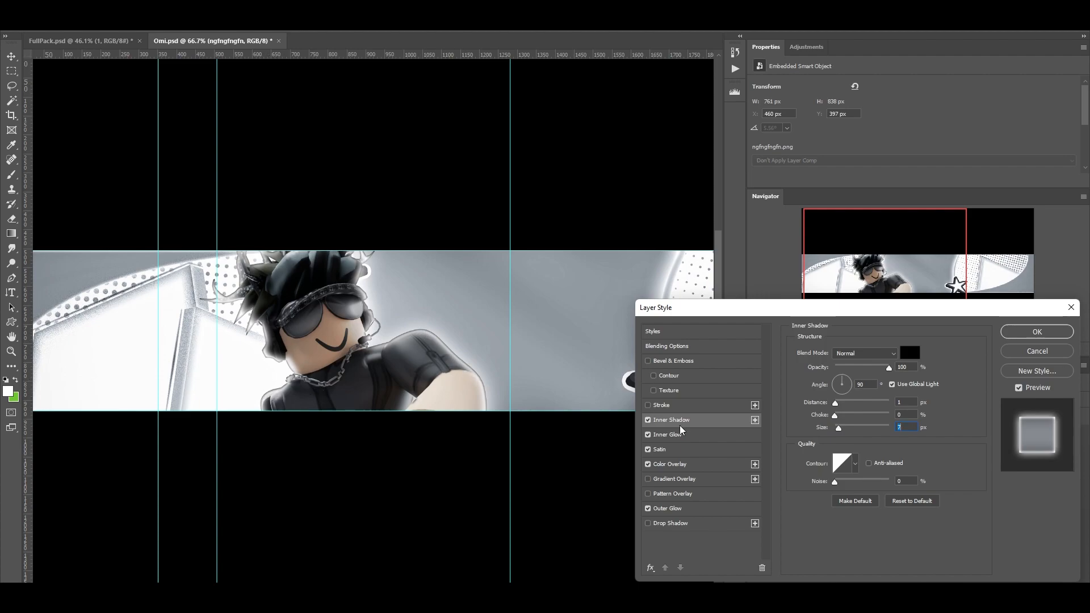
click(648, 419)
- Try a 1 px black inside Stroke around the character, then switch it off
click(647, 404)
click(653, 405)
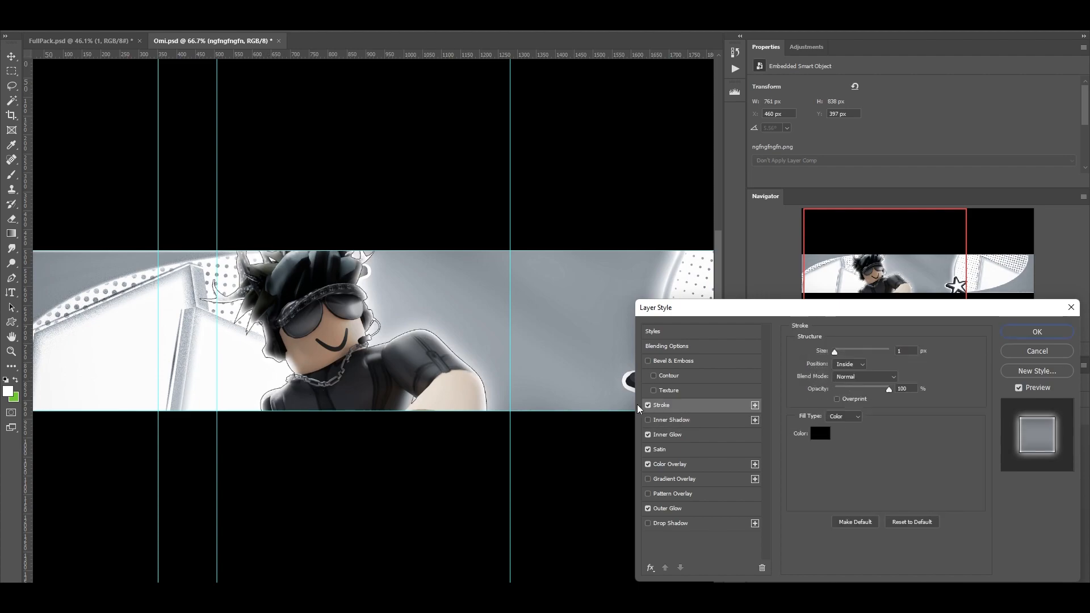
click(647, 404)
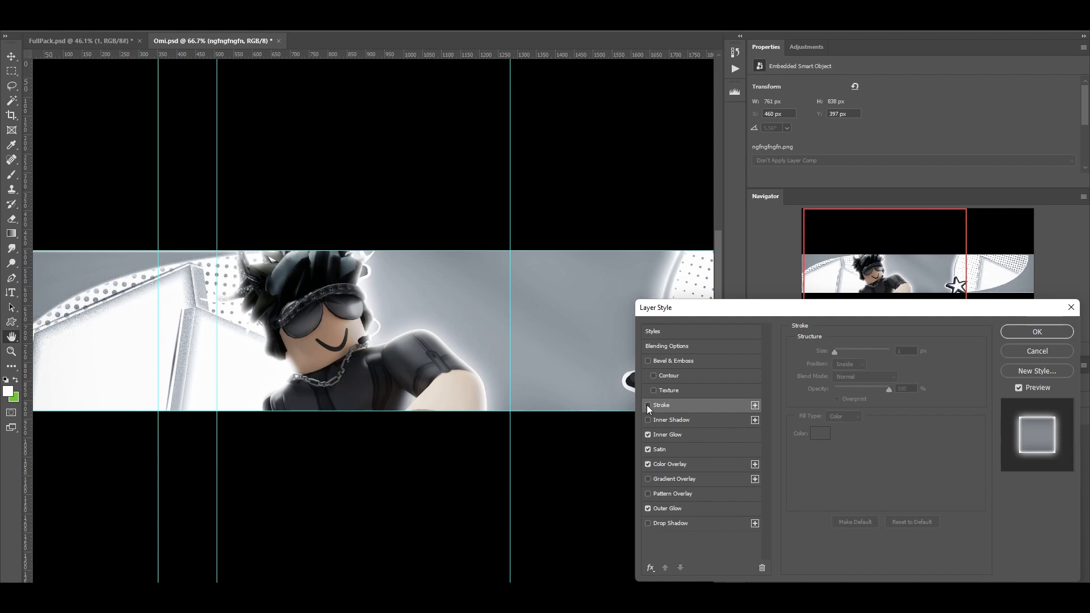
- Review the Inner Glow, Satin, Color Overlay and Outer Glow settings, test a Gradient Overlay, and apply the style without it
drag(812, 307, 655, 308)
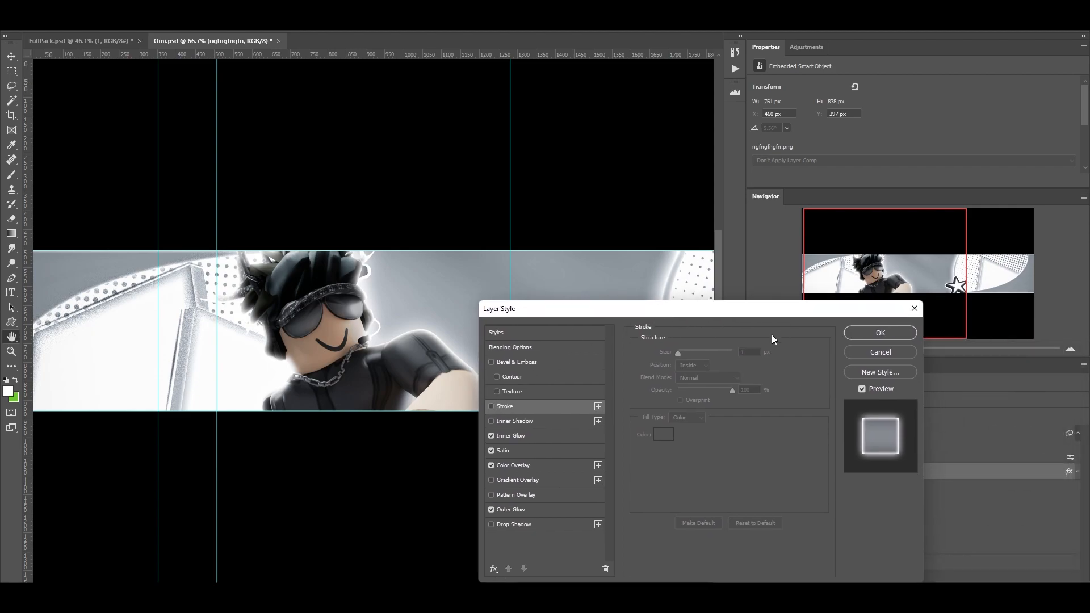
click(522, 435)
click(517, 451)
click(519, 465)
click(522, 511)
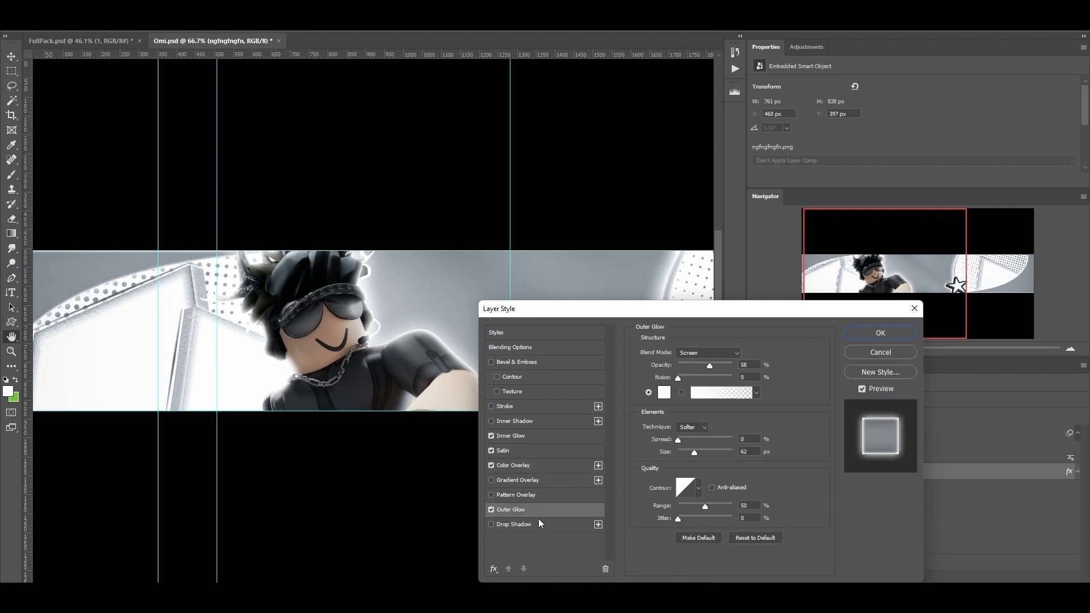
click(491, 480)
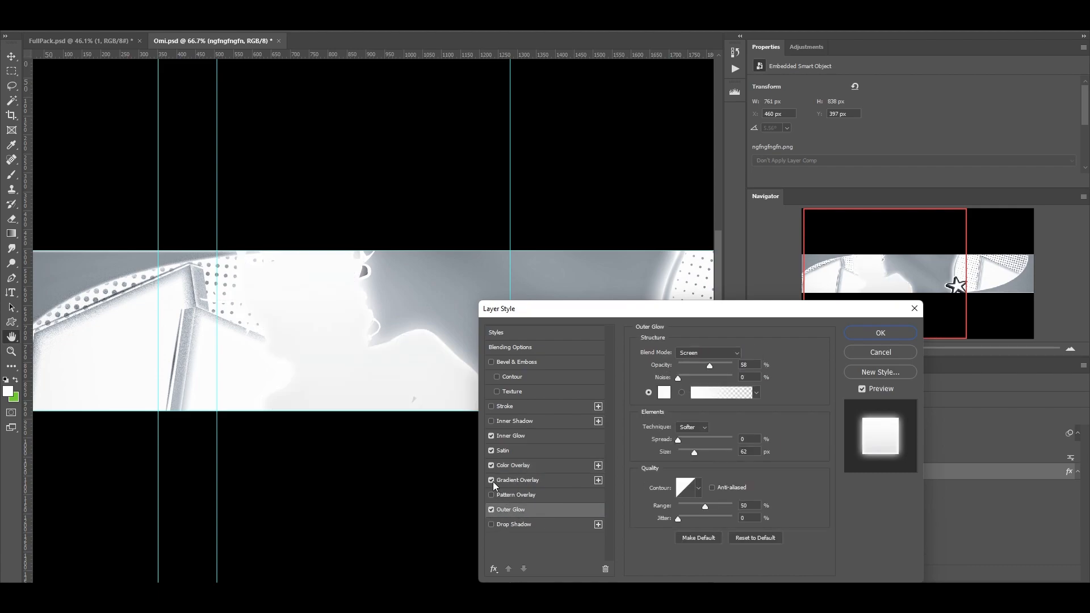
click(492, 480)
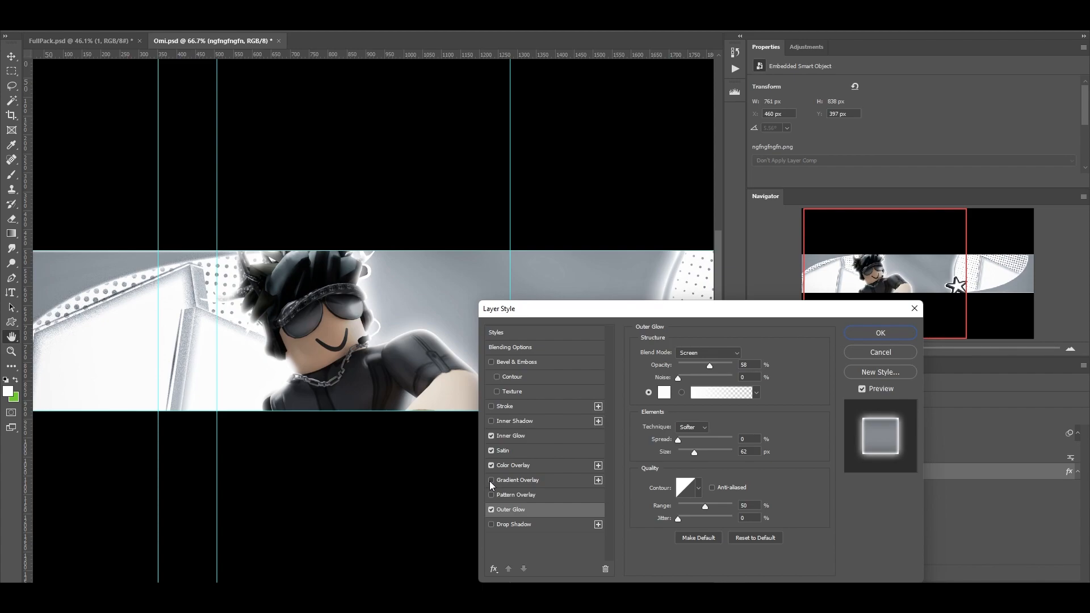
click(863, 335)
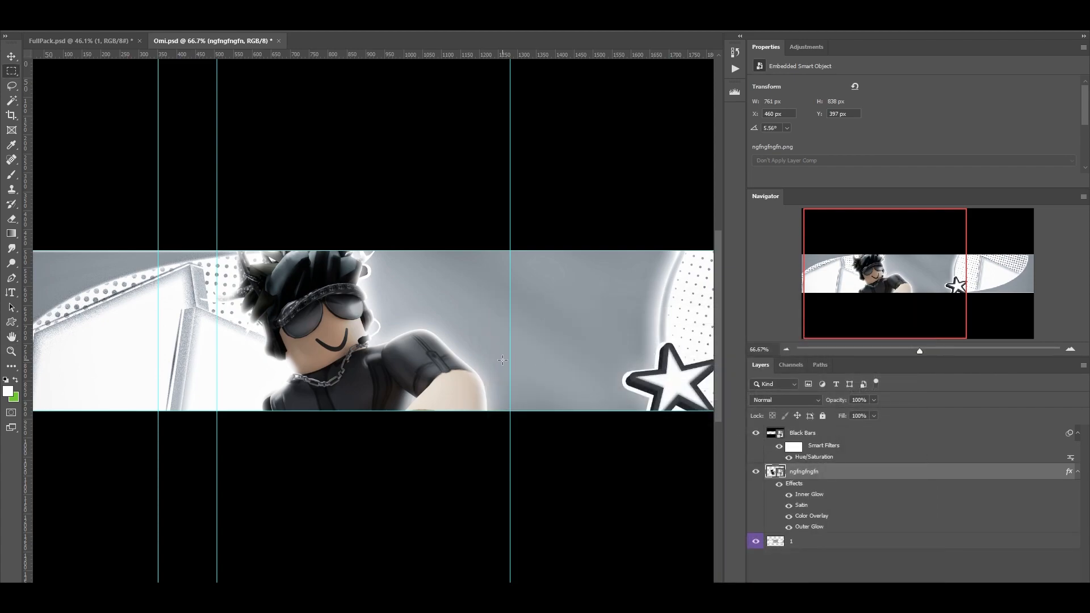
- Add the horizontal text OMEGA on the plain grey area between the character and the star
scroll(503, 363, right, 4)
scroll(503, 366, left, 1)
scroll(503, 372, right, 2)
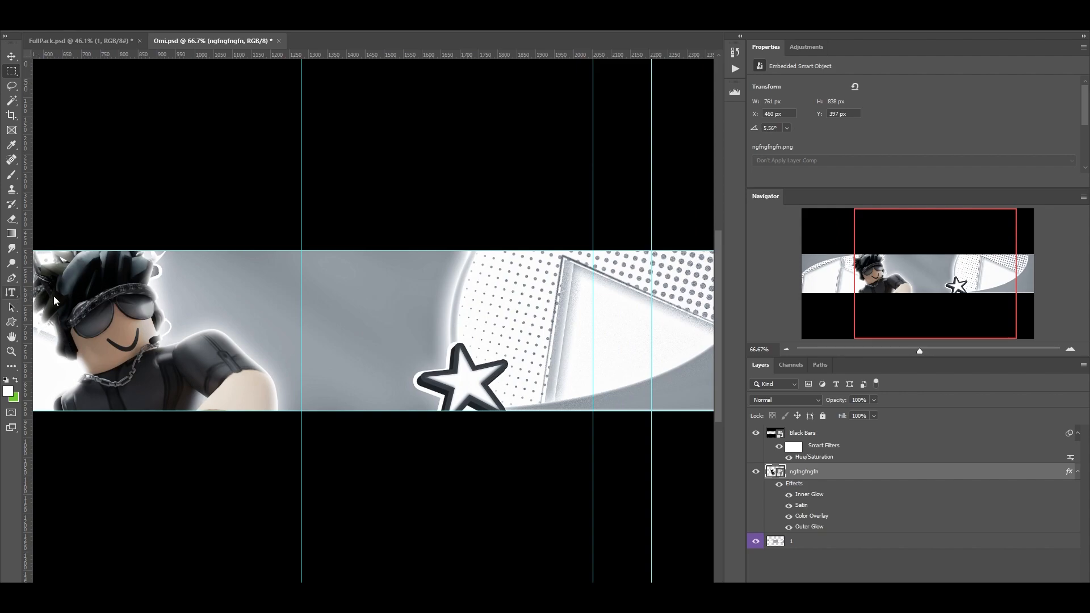
right_click(10, 292)
click(51, 295)
click(285, 328)
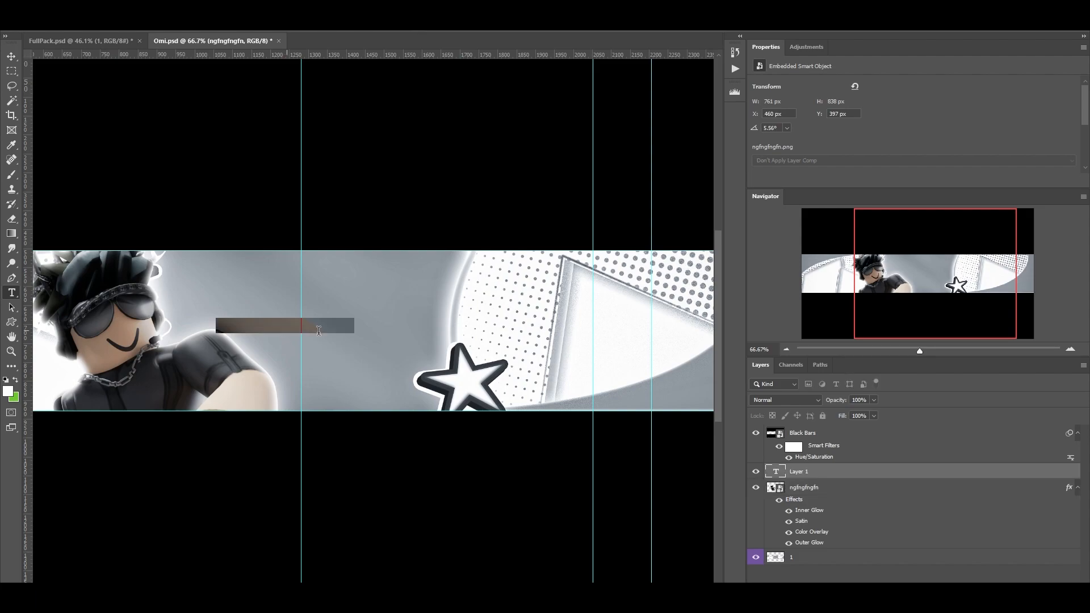
text(OMEGA)
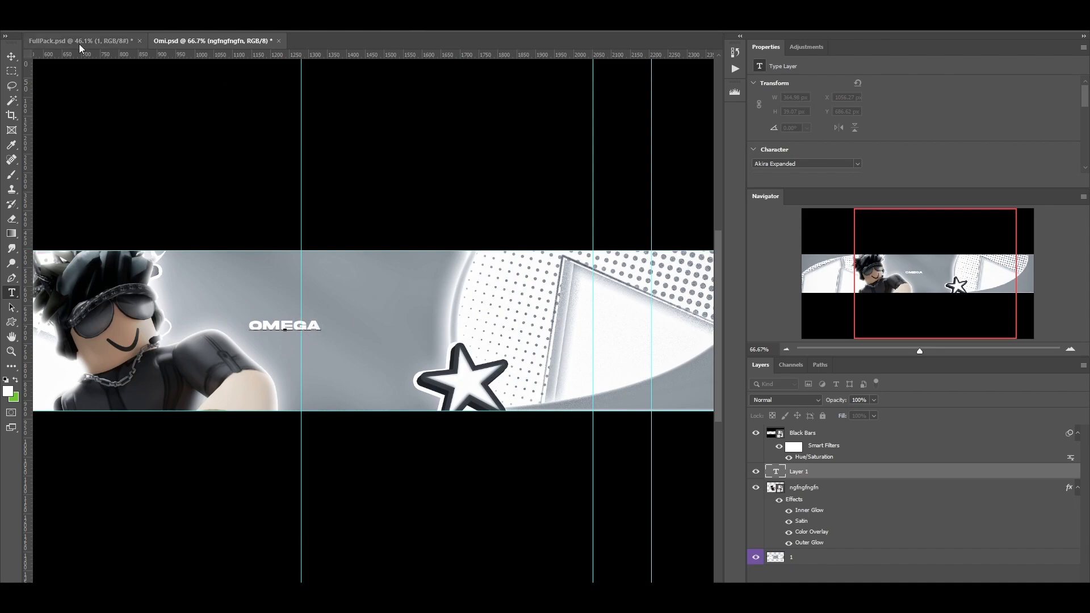
- Enlarge the OMEGA text to about 843 px wide and shift it left so it starts beside the character's face
click(11, 57)
key(ctrl+t)
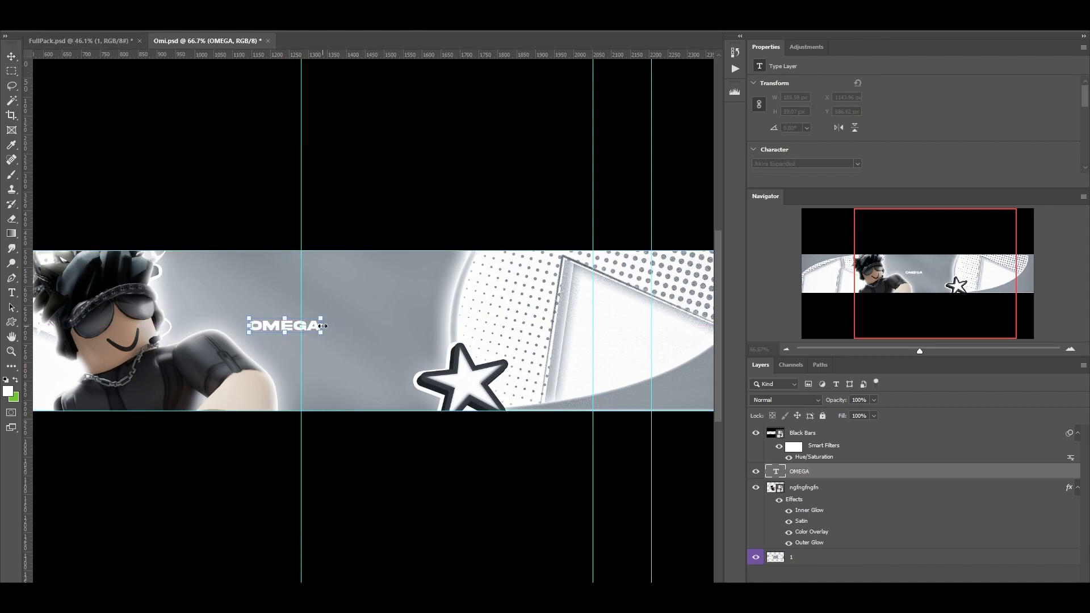
drag(322, 326, 570, 319)
scroll(594, 187, up, 3)
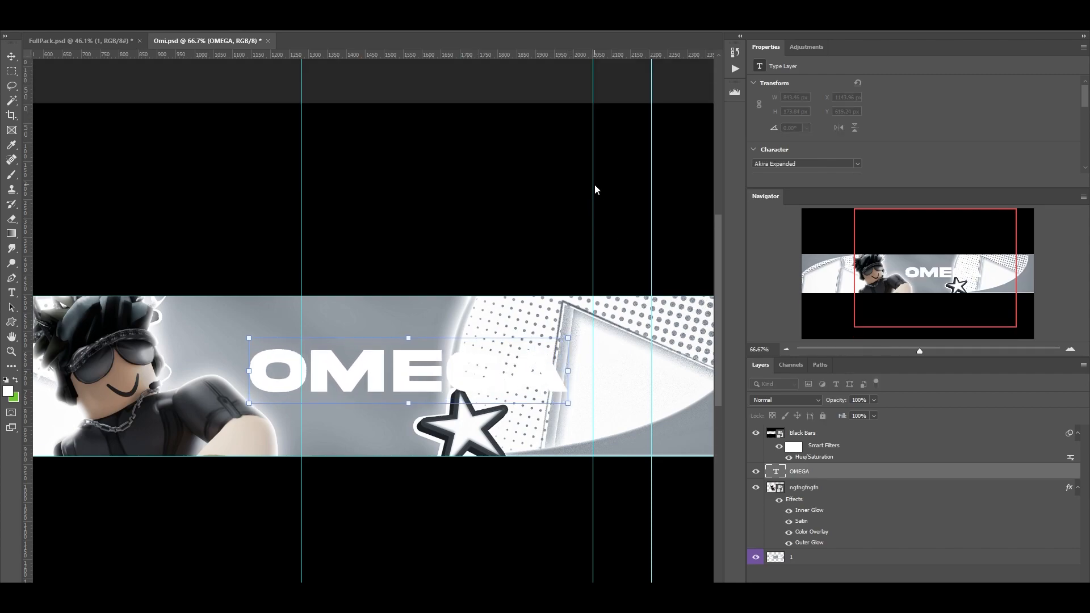
key(Return)
drag(403, 403, 327, 411)
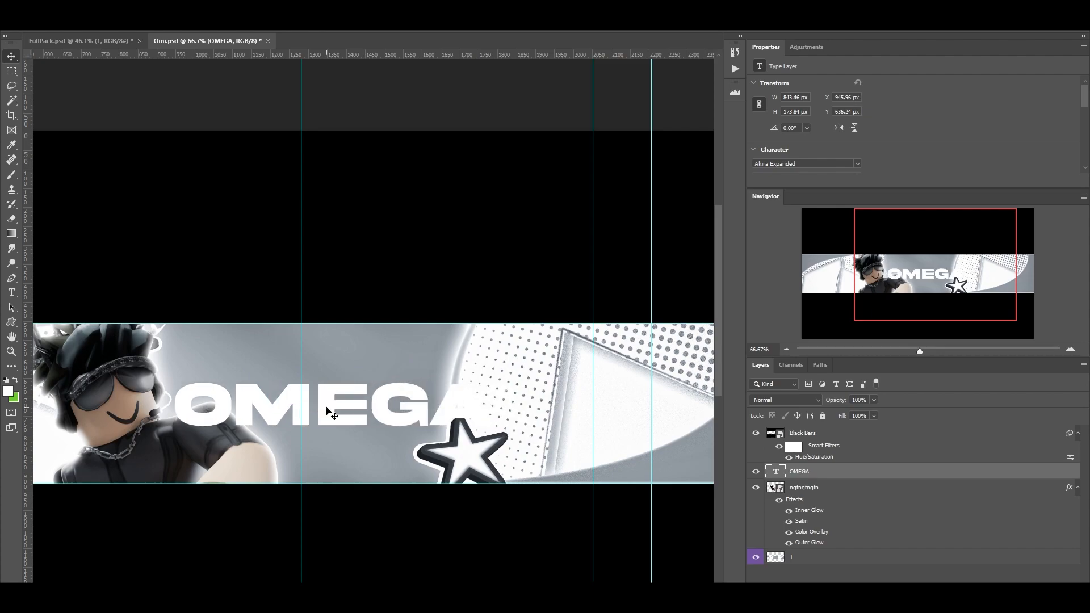
key(ctrl+0)
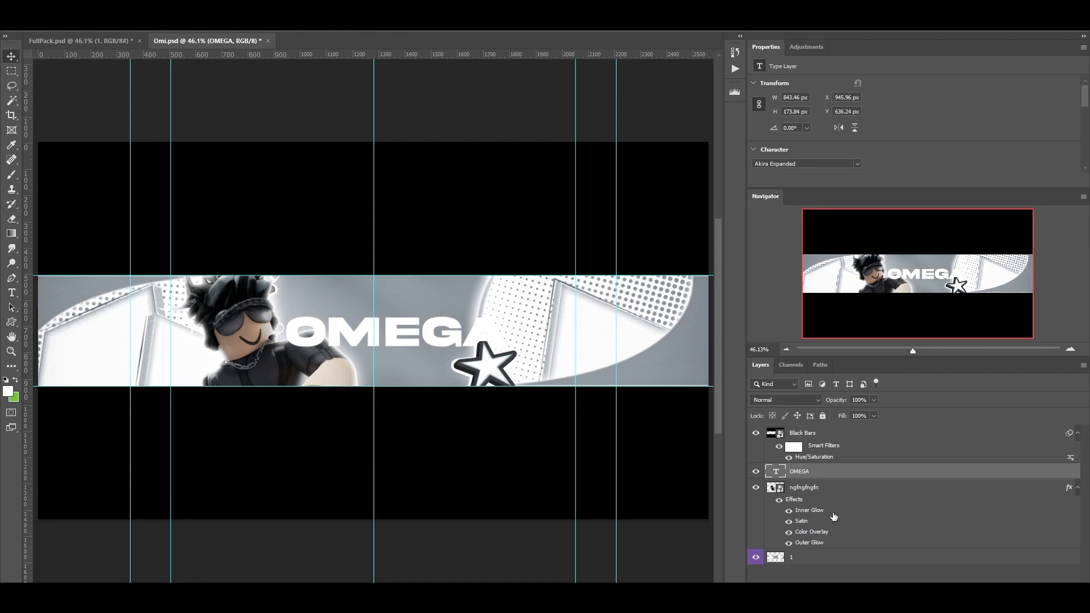
- Draw a yellow rectangle over the full height of the banner strip and extend its right edge to the outermost guide
click(11, 322)
key(shift+u)
click(102, 22)
click(188, 83)
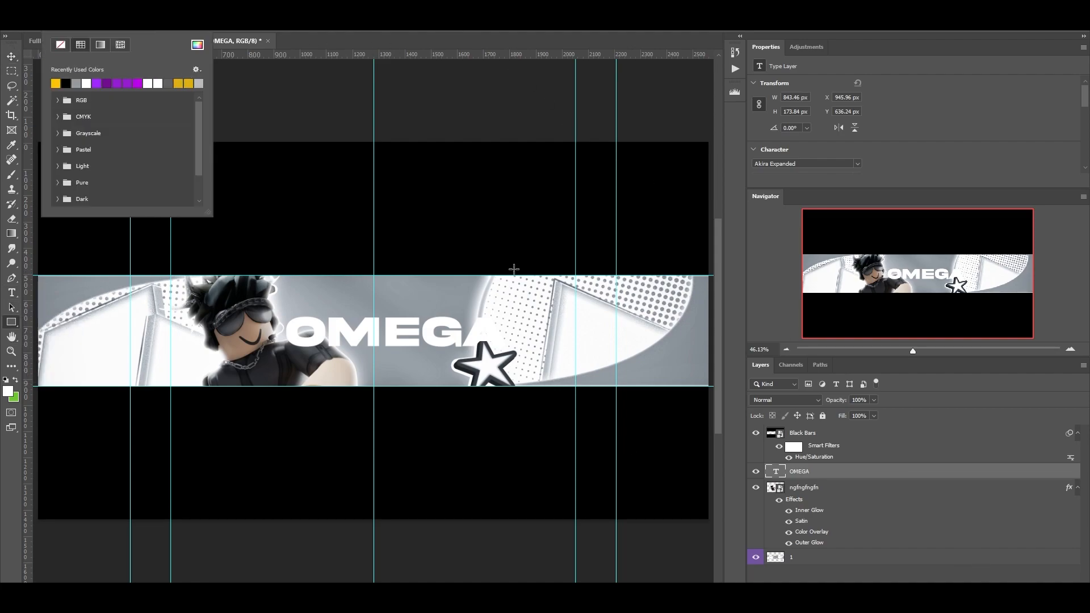
drag(575, 386, 169, 277)
click(11, 57)
drag(575, 330, 615, 332)
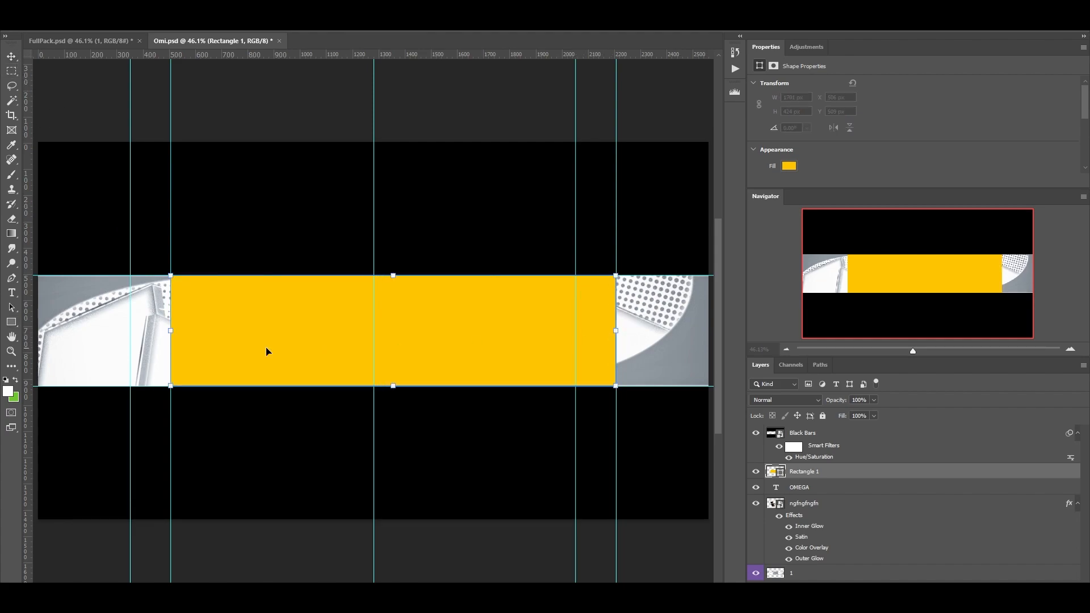
- Stretch the yellow rectangle to the full 2560 px canvas width, then delete it
drag(170, 330, 131, 332)
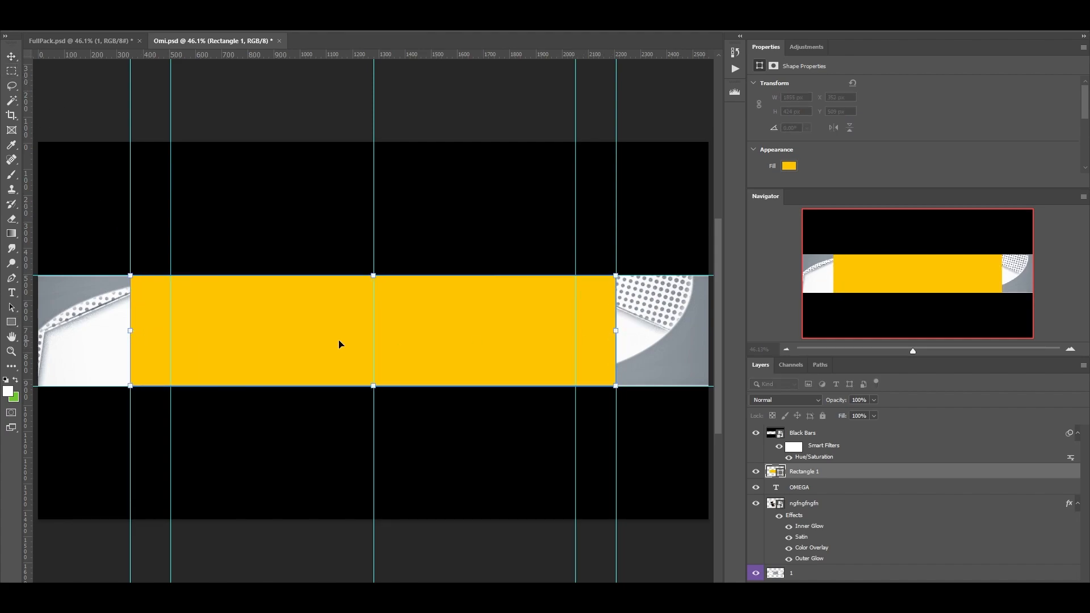
drag(617, 337, 709, 333)
drag(129, 334, 38, 332)
key(v)
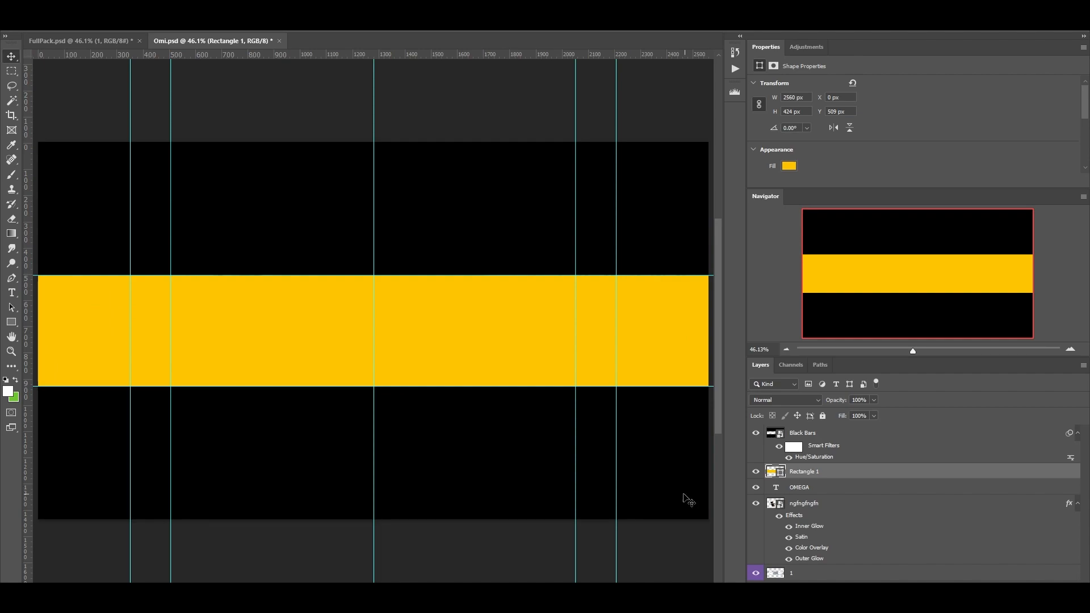
key(Delete)
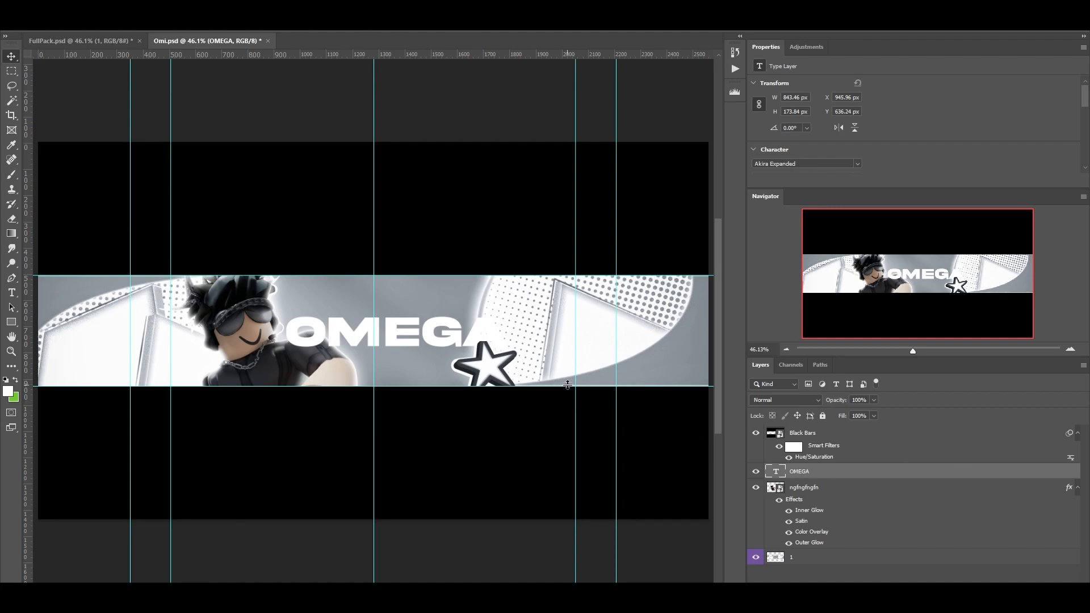
- Move the OMEGA text right to X 1058.96 px and select its lettering
drag(477, 327, 506, 328)
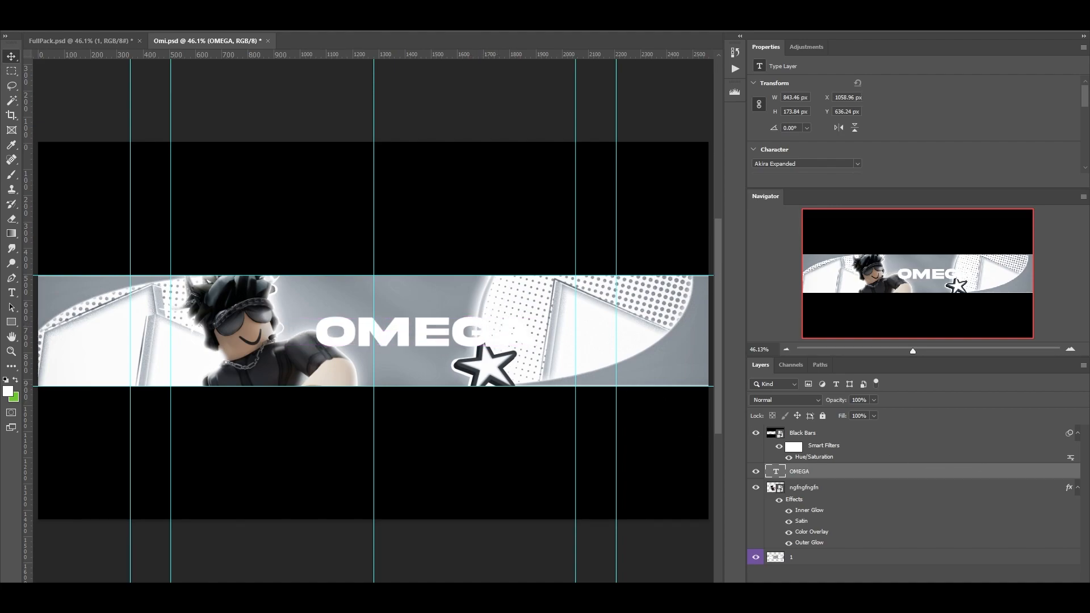
click(12, 292)
double_click(392, 343)
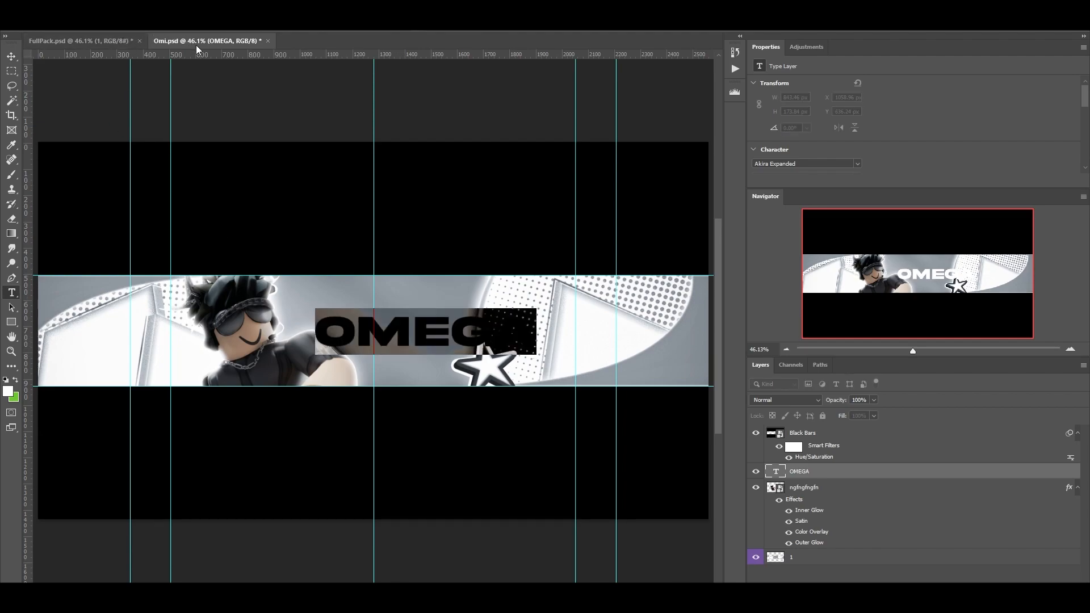
- Add an outside Stroke of 13 px in Normal mode to the OMEGA text layer
double_click(1035, 472)
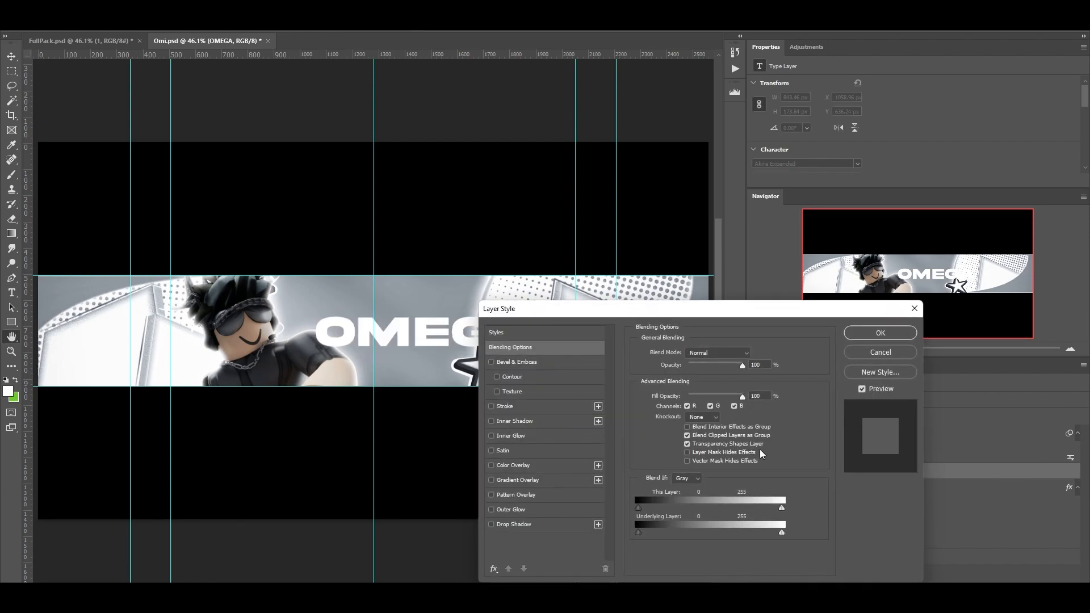
click(502, 406)
click(690, 366)
click(689, 366)
drag(679, 354, 685, 356)
- Sample the grey background for the OMEGA stroke colour, darken it to 686c71, and apply the layer style
click(663, 434)
click(402, 306)
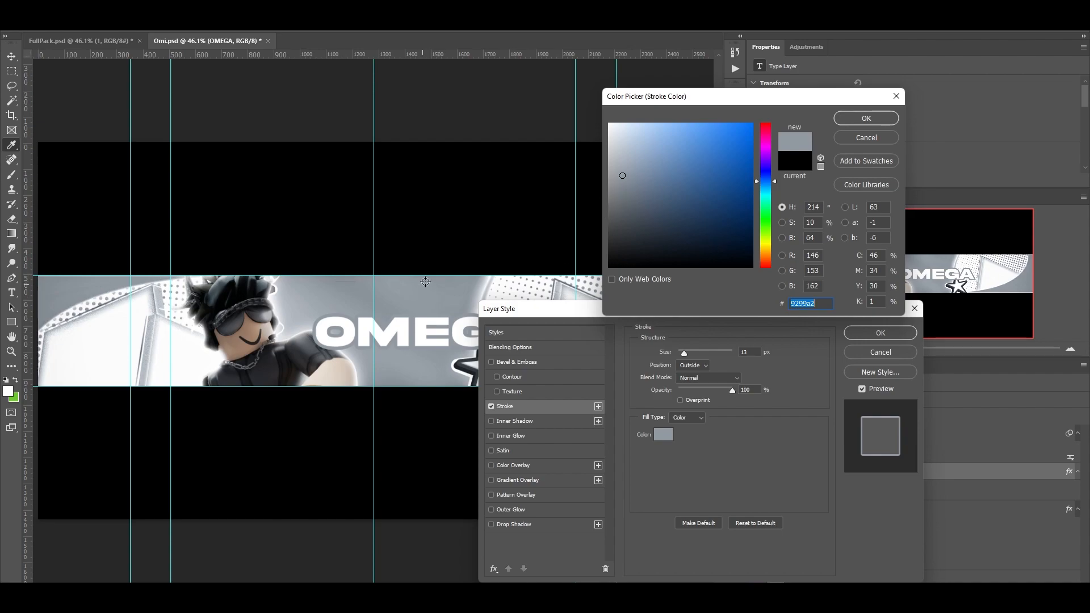
click(620, 196)
click(620, 197)
click(620, 203)
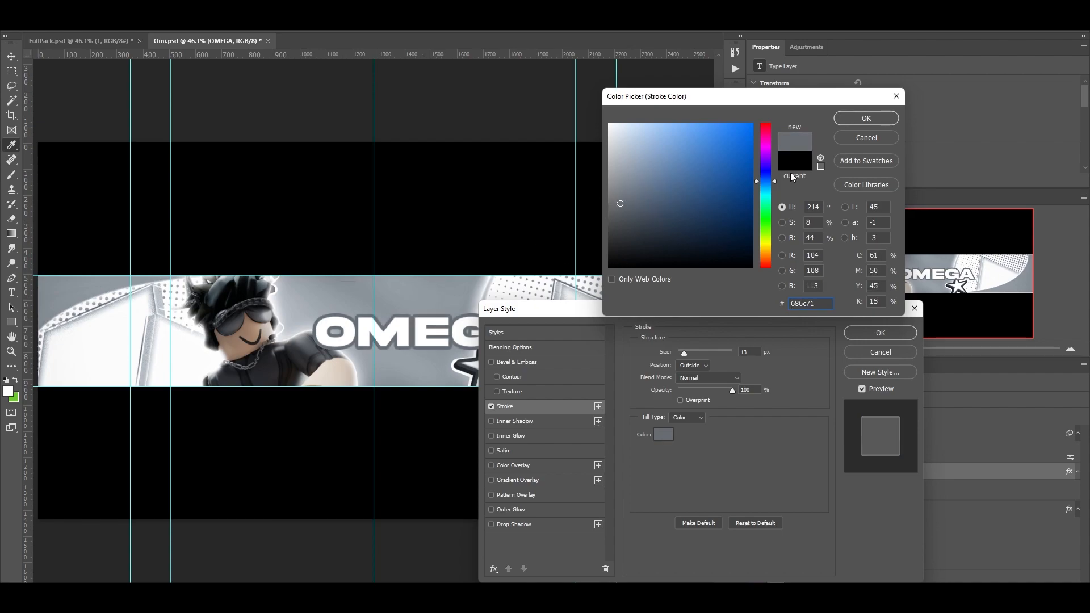
click(880, 122)
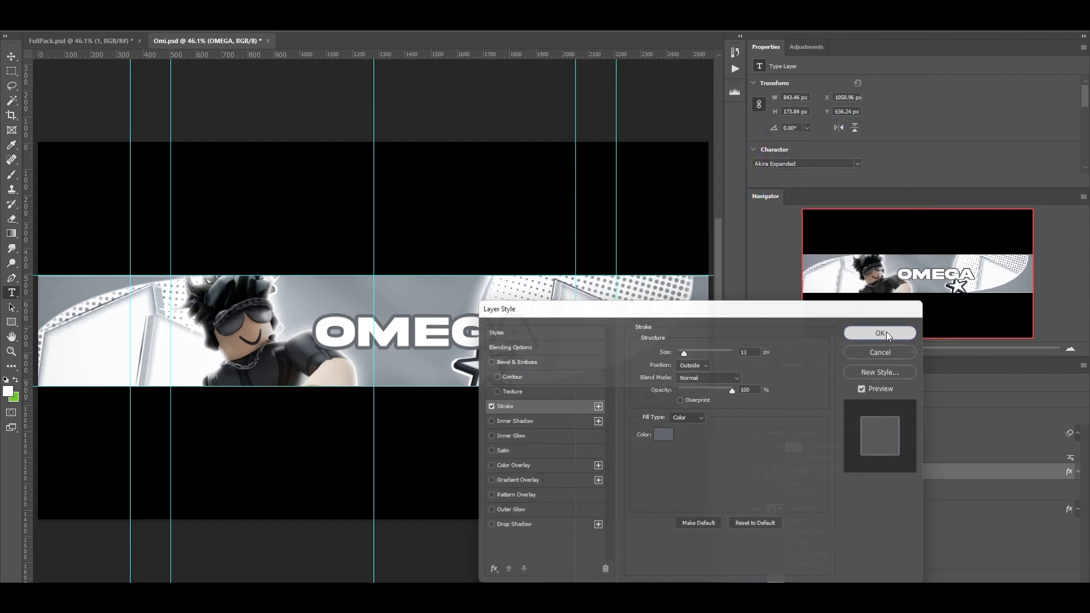
click(879, 333)
- Add a black Inner Shadow to the OMEGA text with a distance of 1 px and a size of 10 px
key(ctrl+plus)
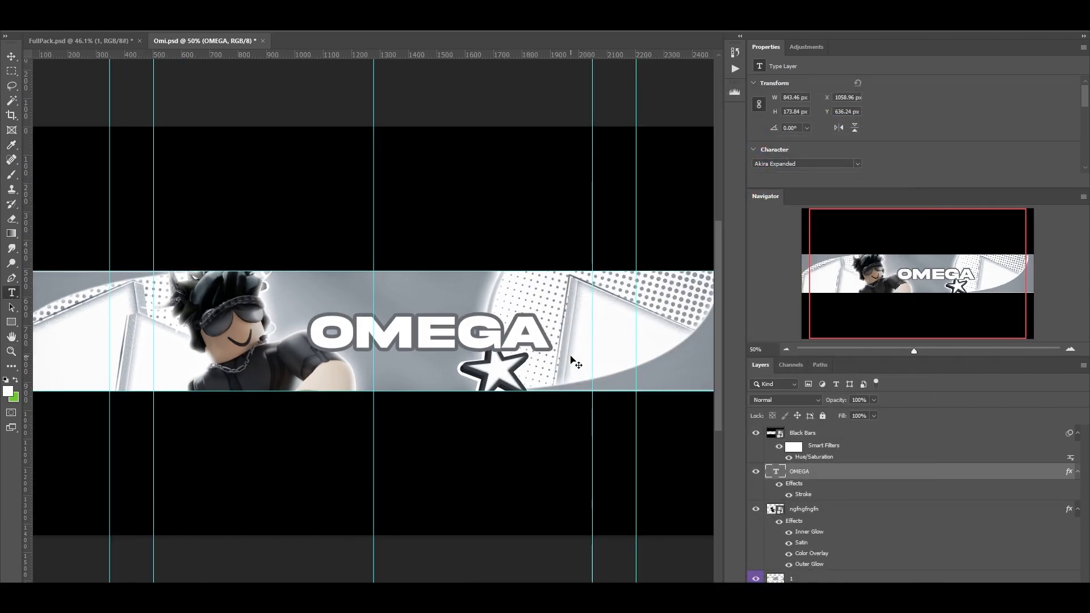
key(ctrl+plus)
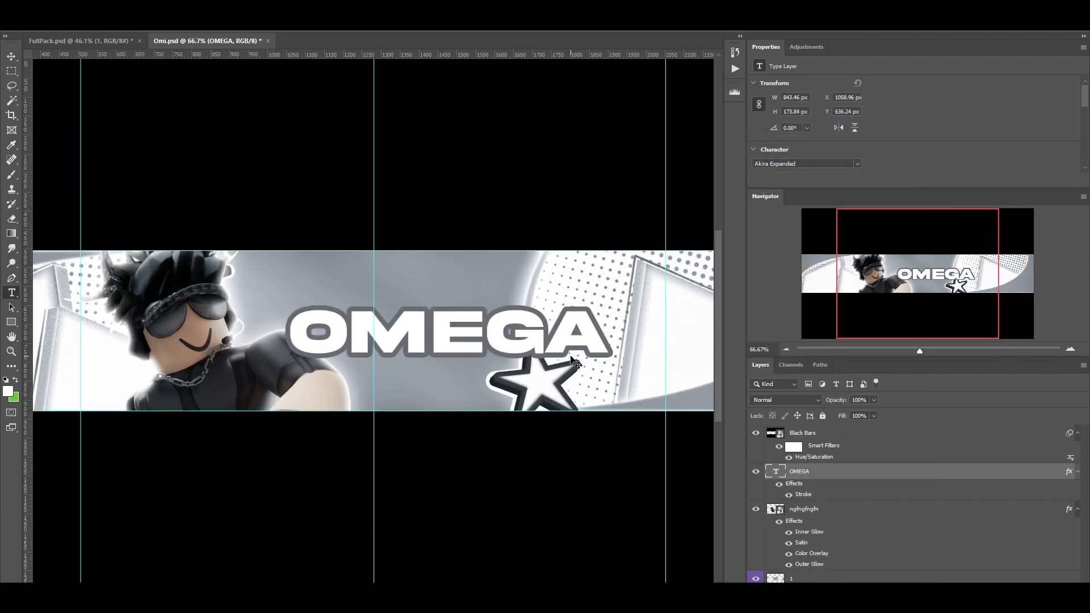
double_click(1018, 475)
click(491, 421)
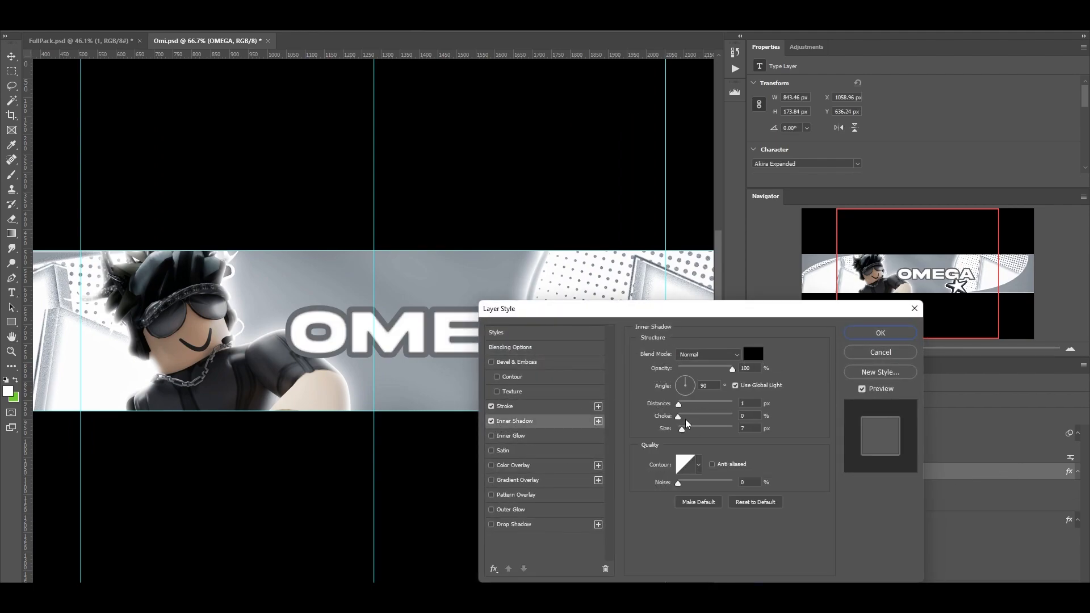
drag(683, 431, 685, 435)
click(685, 434)
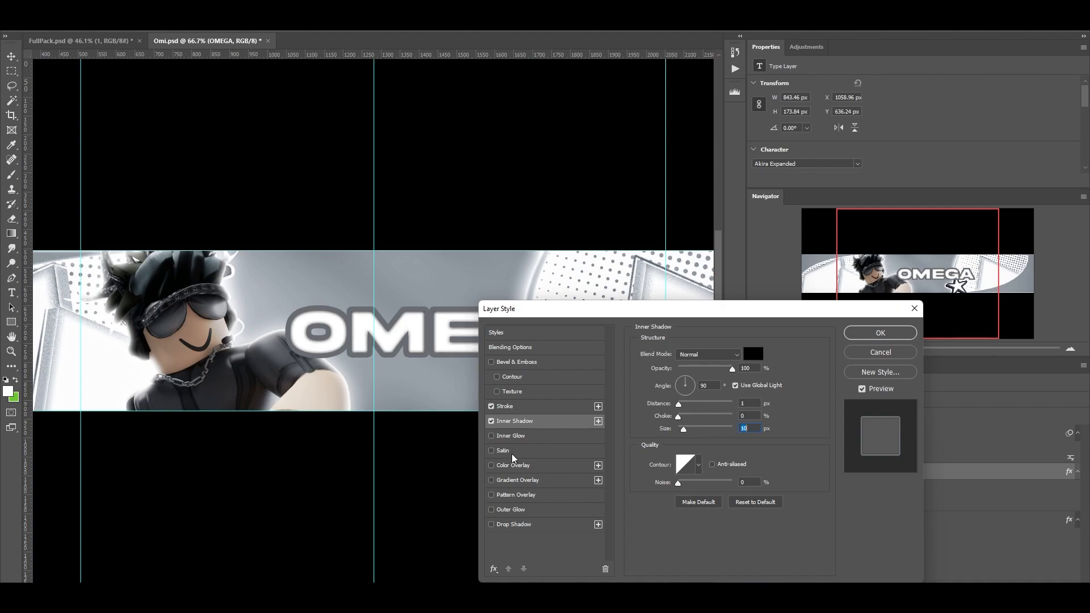
click(880, 332)
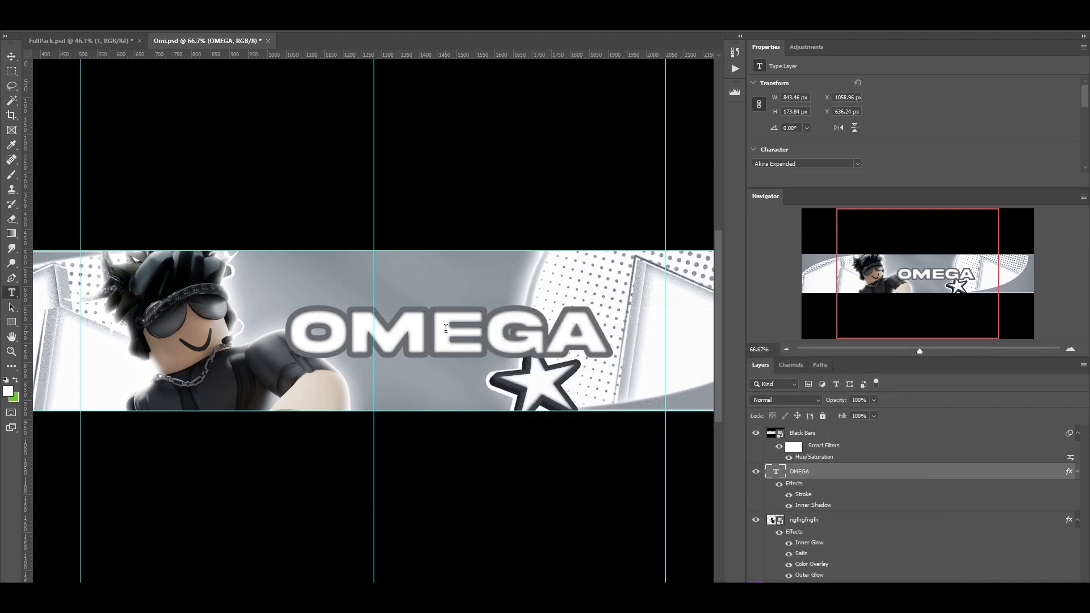
- Warp the OMEGA text with a horizontal Arch style, a bend of +3% and a vertical distortion of +8%
click(110, 8)
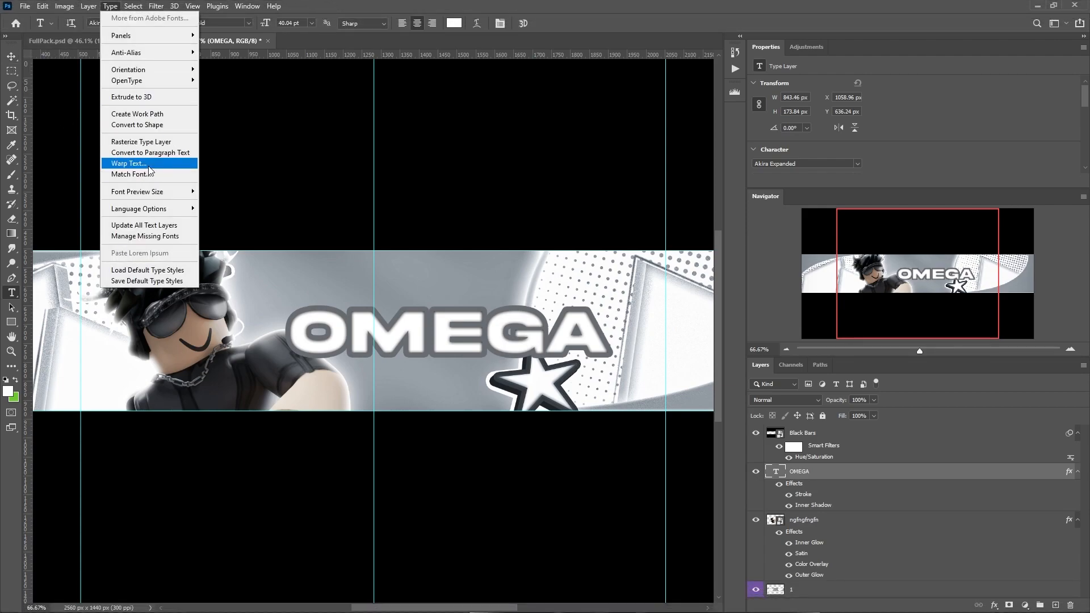
click(129, 163)
click(778, 149)
click(781, 225)
drag(777, 210, 774, 209)
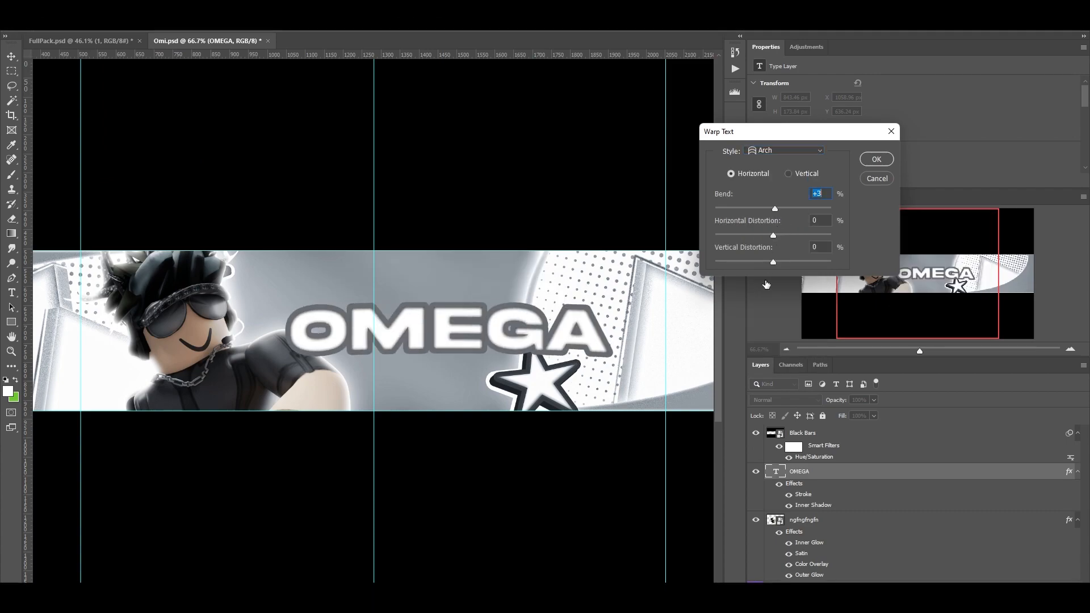
click(777, 260)
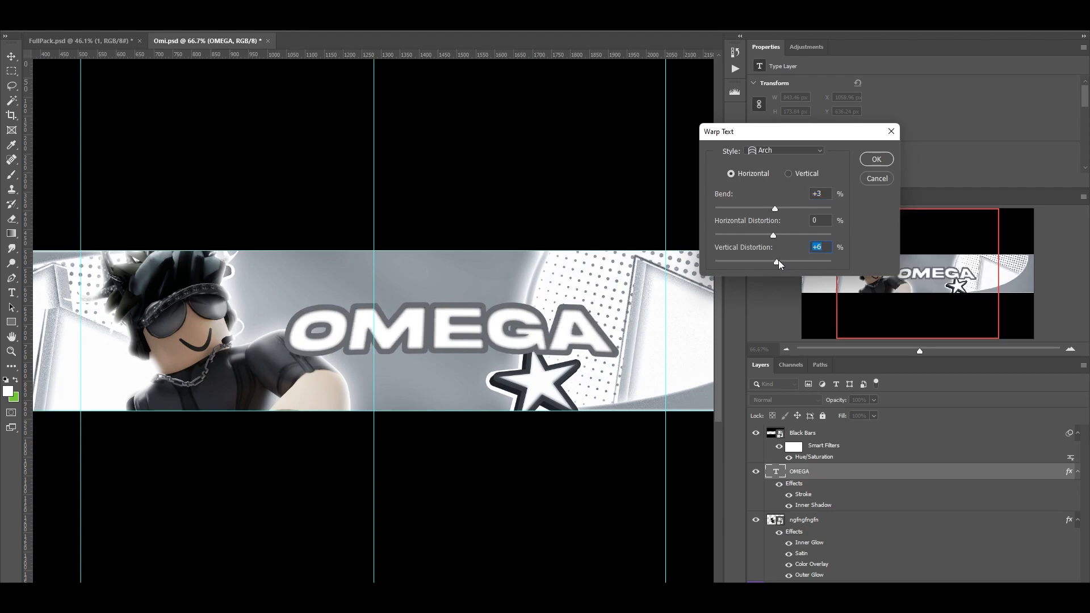
drag(776, 264, 778, 262)
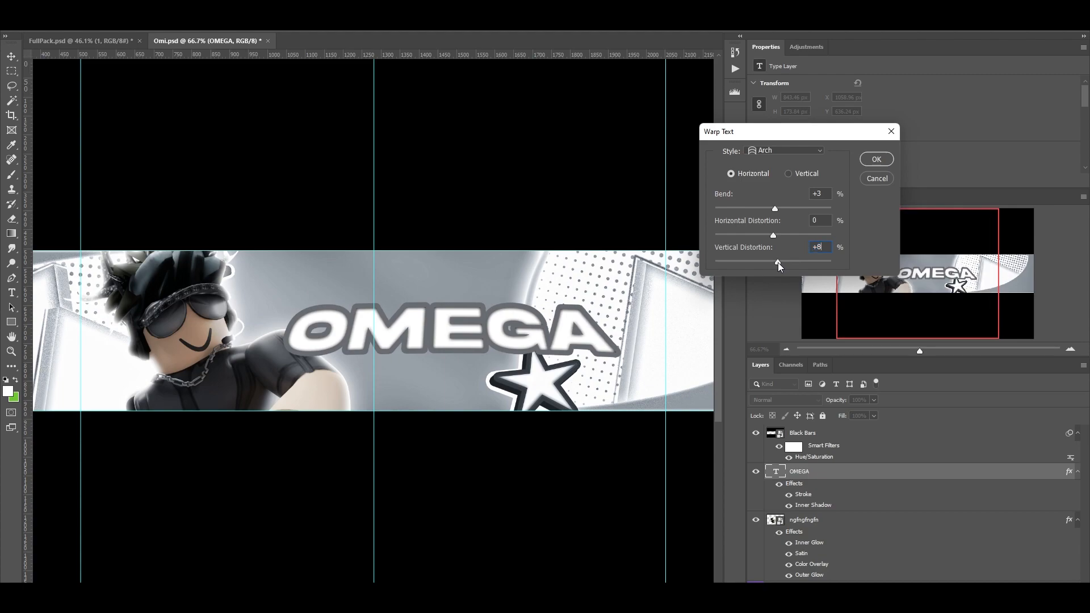
click(778, 262)
click(879, 159)
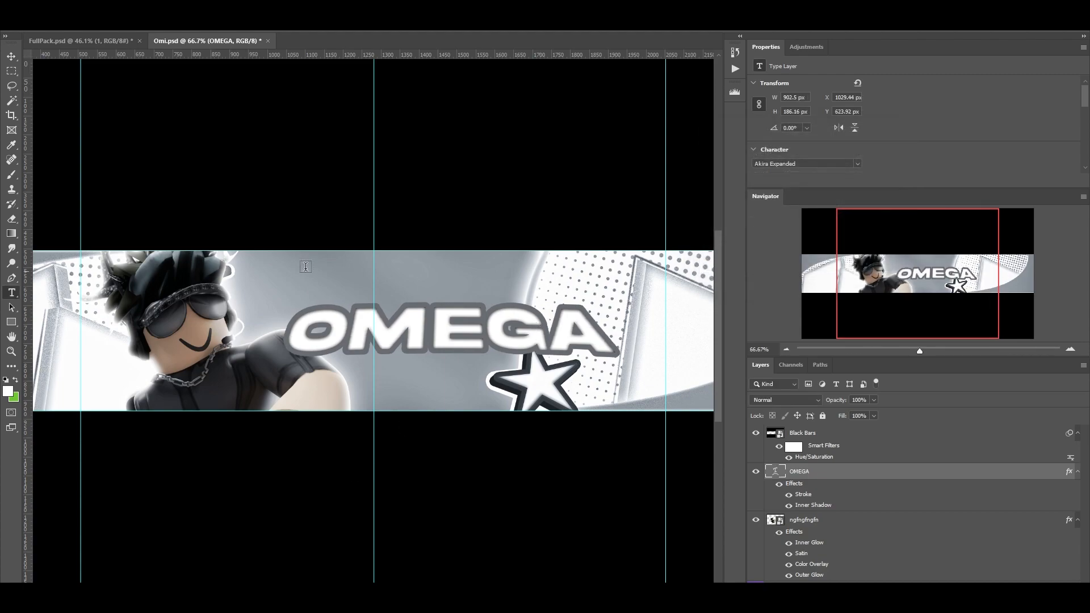
- Scale the warped OMEGA text up proportionally to about 953 px wide
click(11, 56)
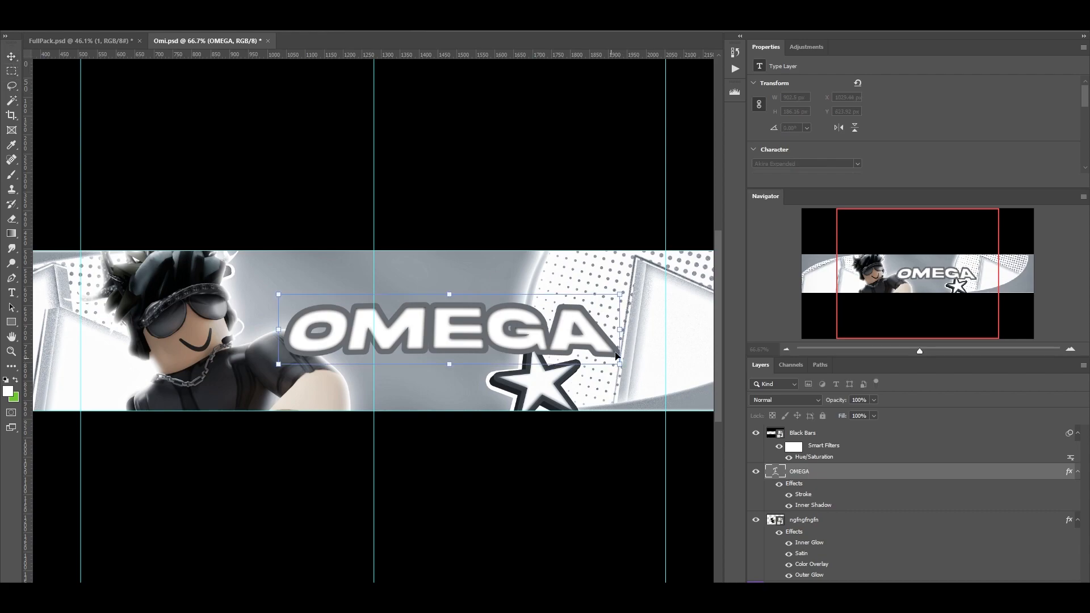
drag(621, 333, 584, 333)
key(Return)
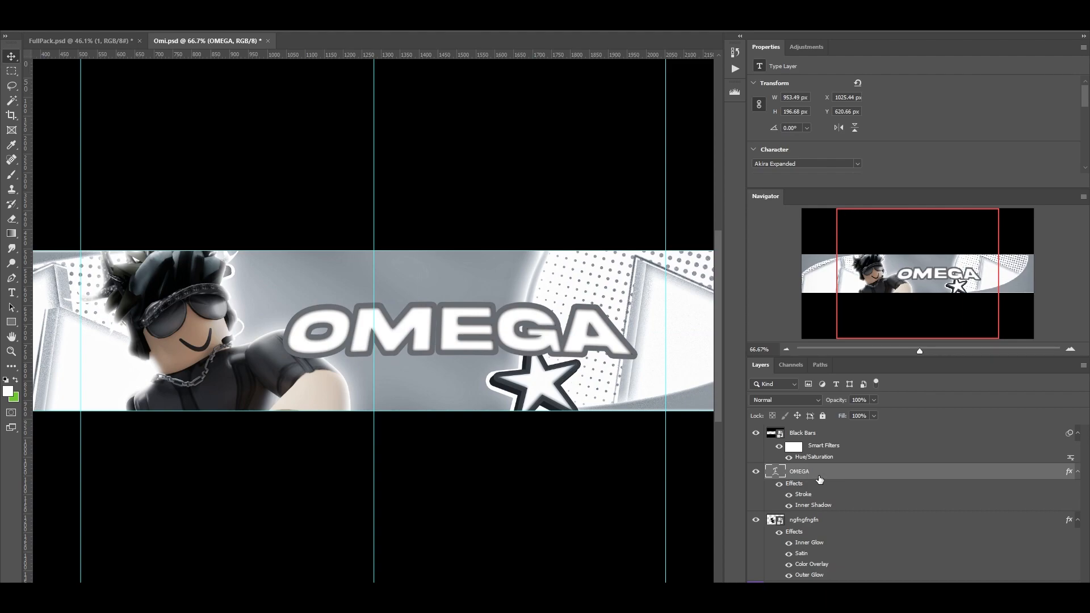
- Put the OMEGA text layer in a group and duplicate the layer inside it
key(ctrl+g)
click(821, 490)
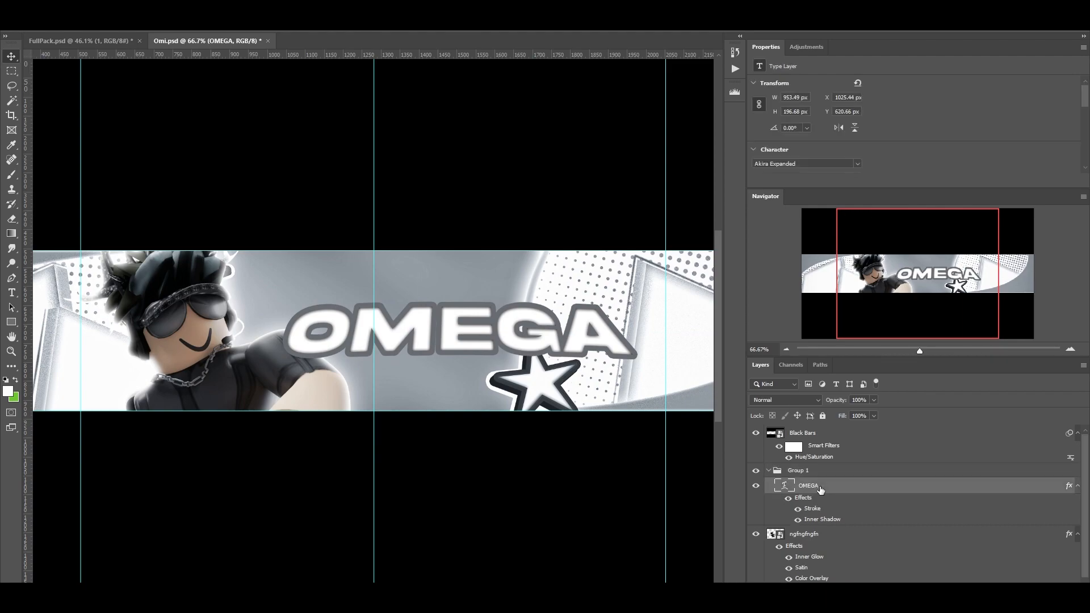
key(ctrl+j)
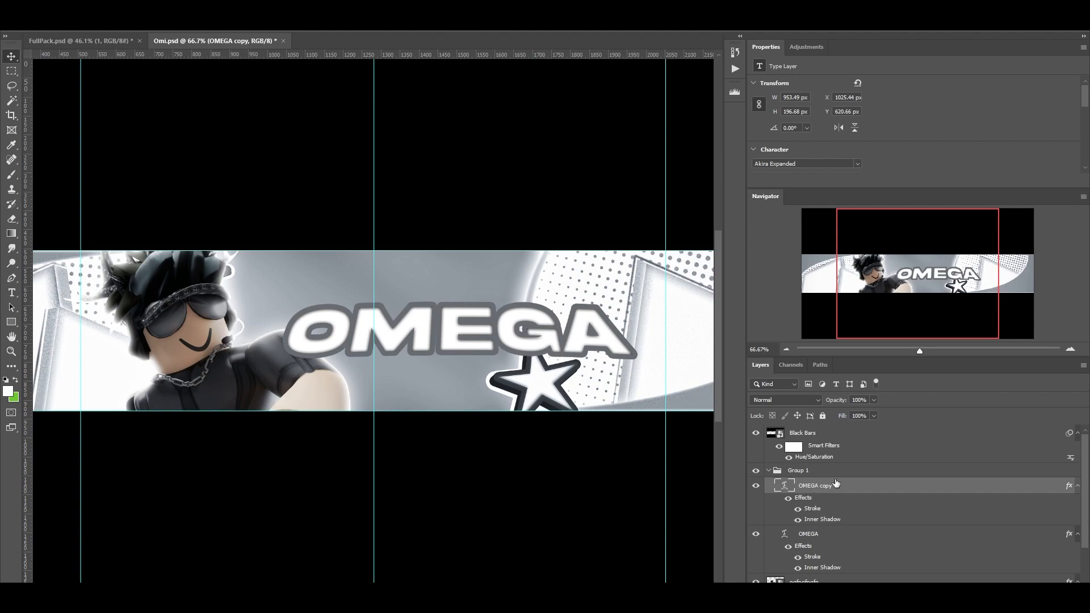
- Shrink the lower OMEGA layer to about 772 px wide and offset it downward so it peeks out beneath the copy
click(816, 537)
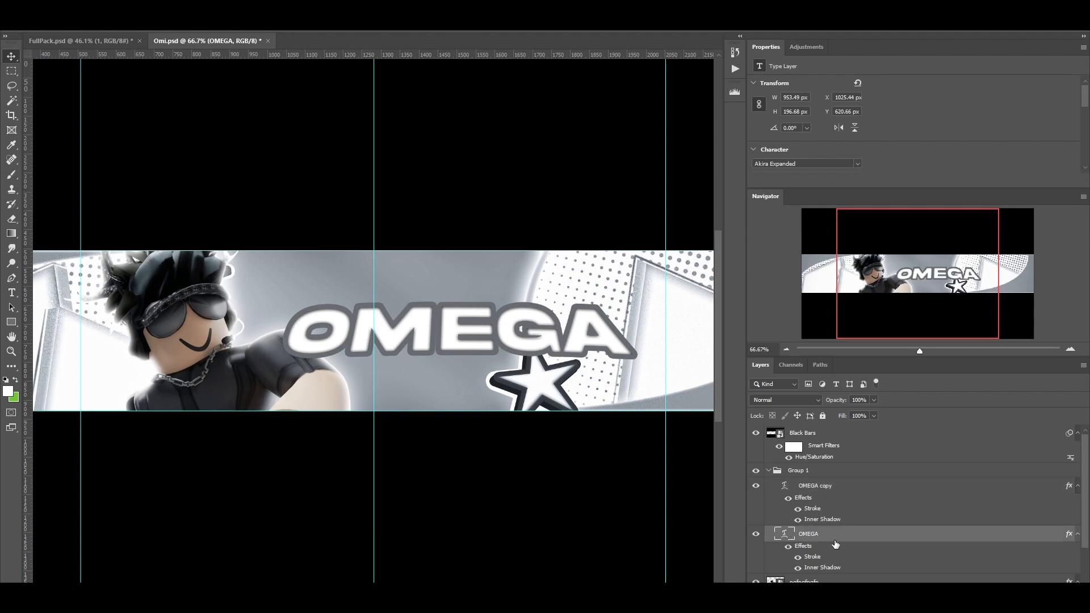
key(ctrl+t)
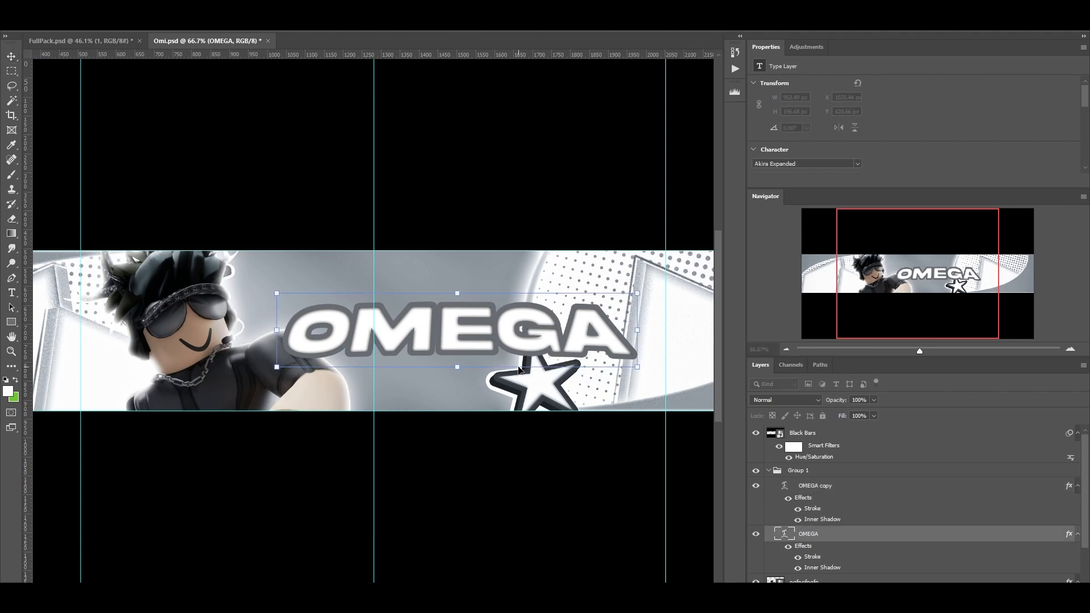
drag(638, 328, 570, 344)
key(Return)
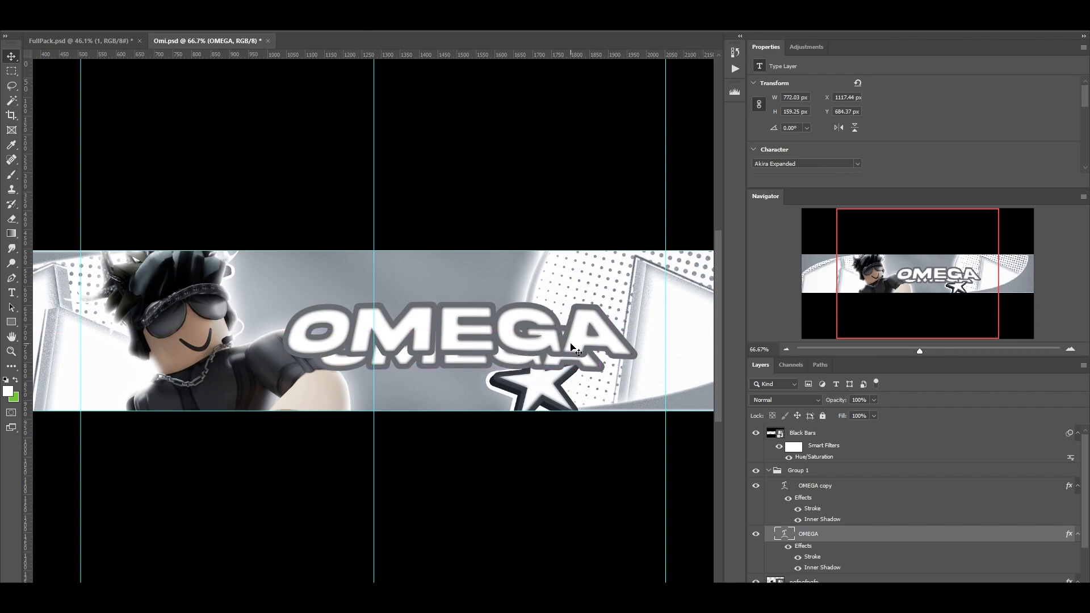
- Inspect up close how the two overlapping OMEGA layers line up along the length of the title
key(ctrl+plus)
key(ctrl+plus)
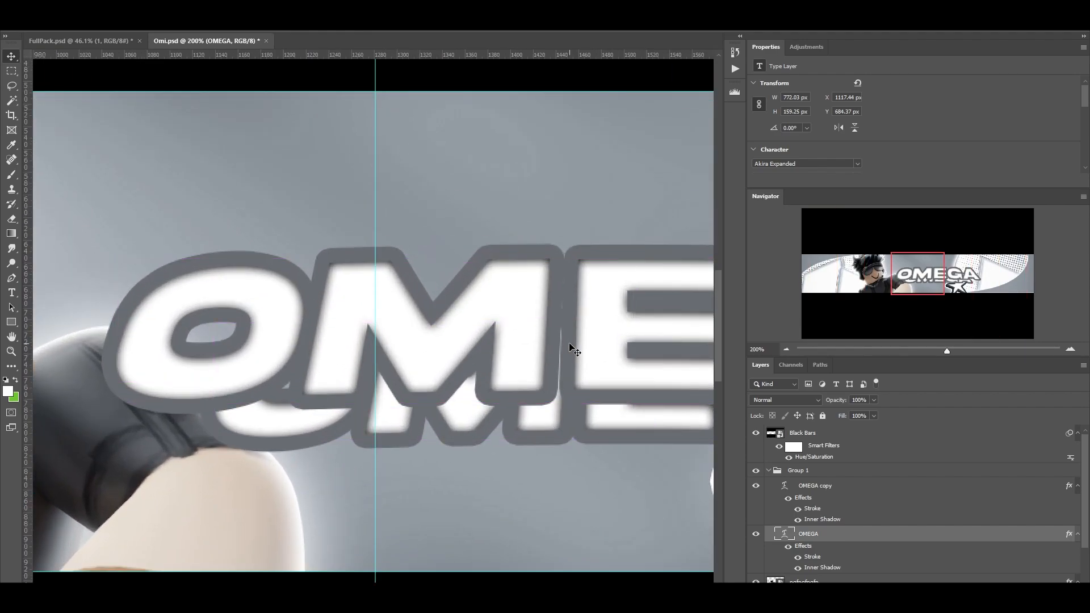
scroll(467, 544, right, 2)
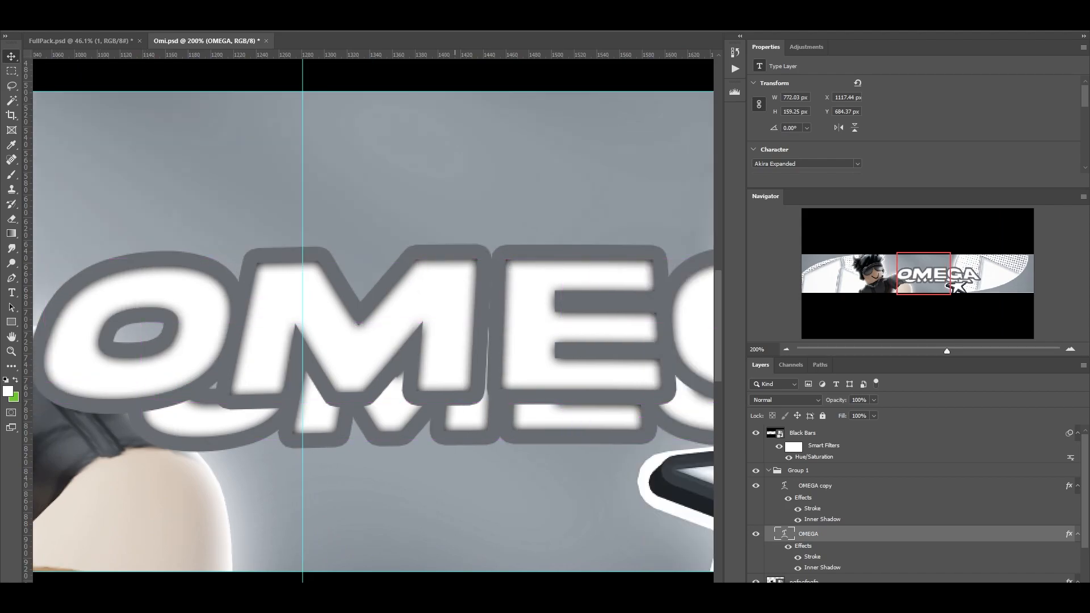
scroll(455, 533, right, 8)
scroll(454, 533, left, 11)
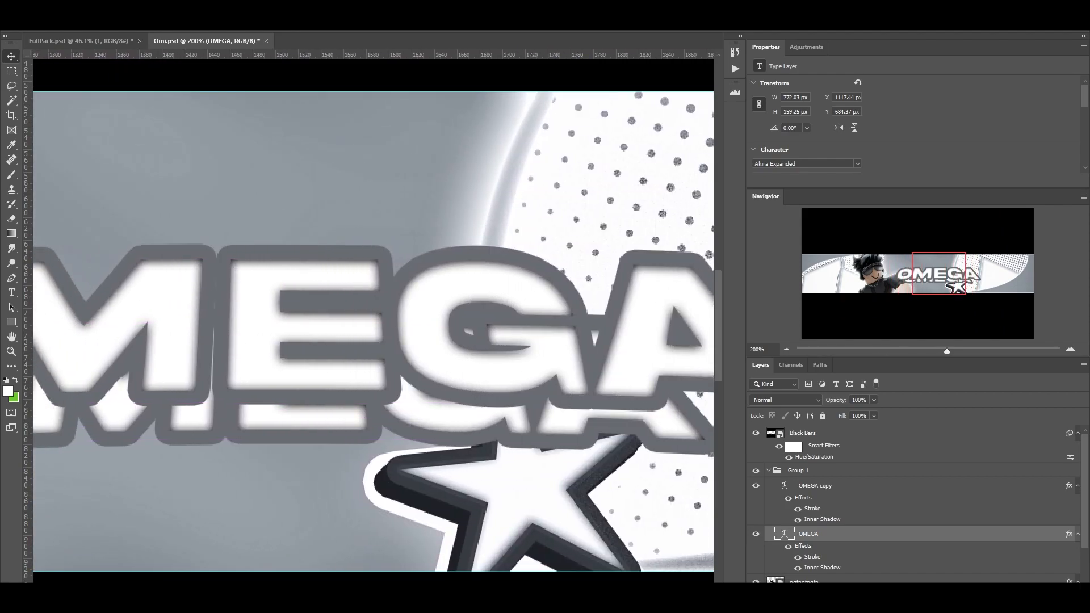
- Rasterize the layer style of the lower OMEGA layer
scroll(455, 534, right, 1)
right_click(934, 539)
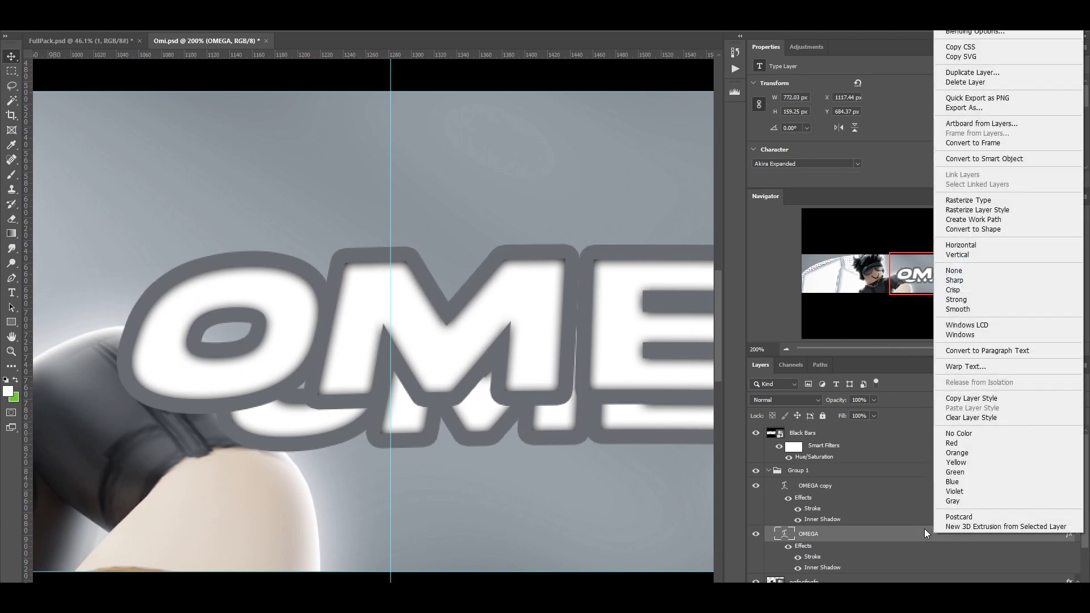
click(994, 210)
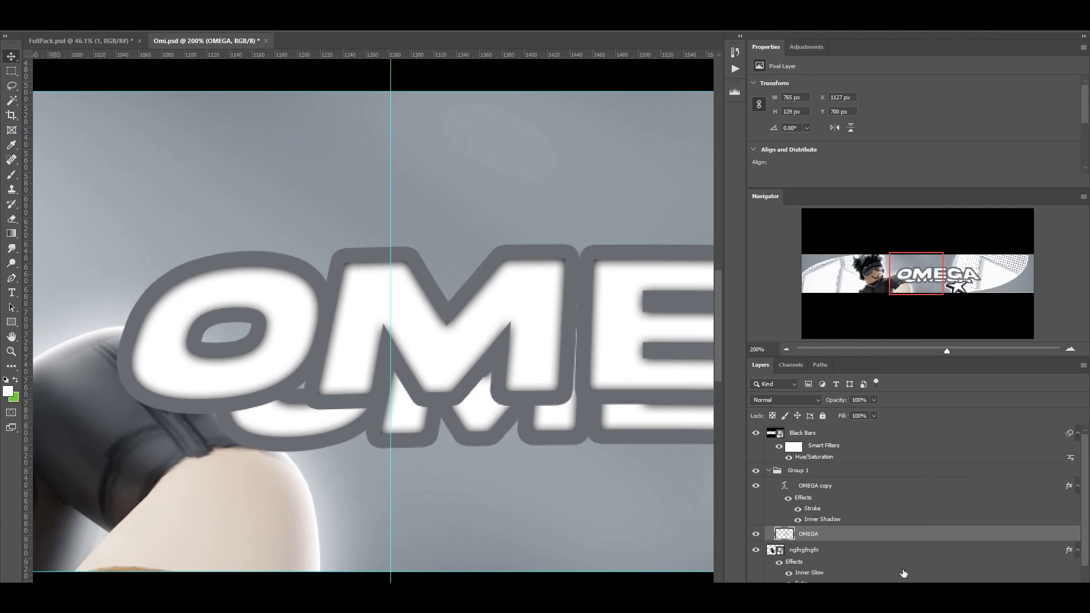
- Add a Color Overlay to the rasterized OMEGA layer with Normal blend mode and 100% opacity
double_click(962, 533)
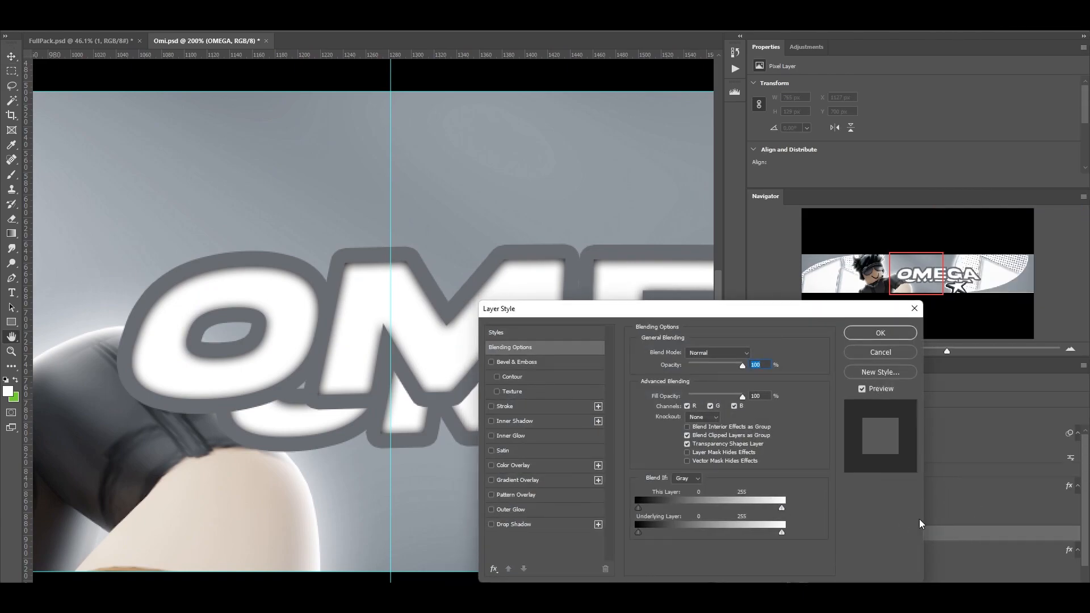
click(491, 465)
click(510, 465)
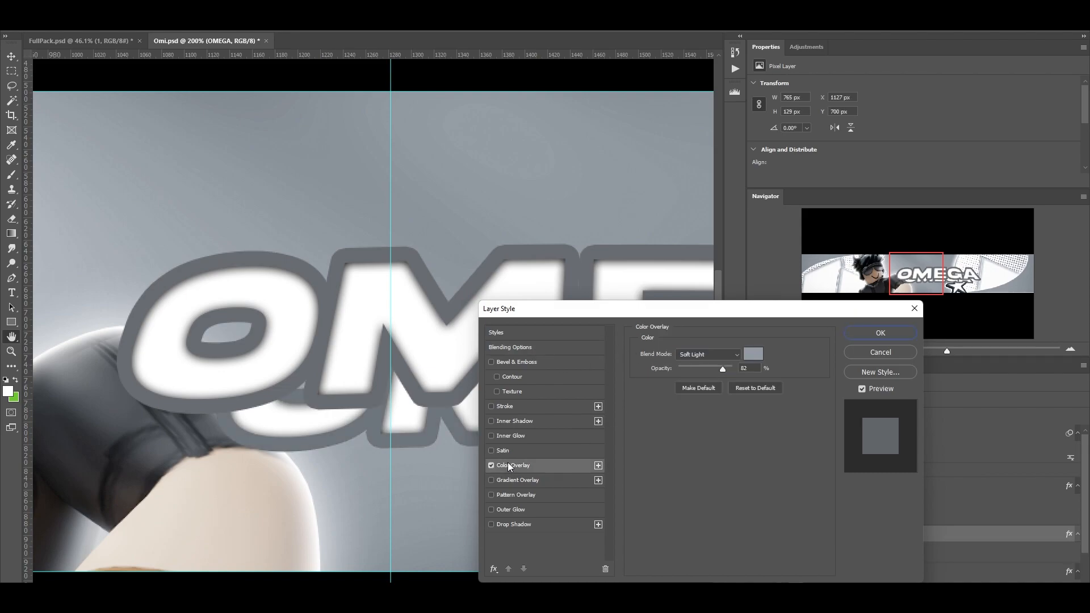
click(712, 356)
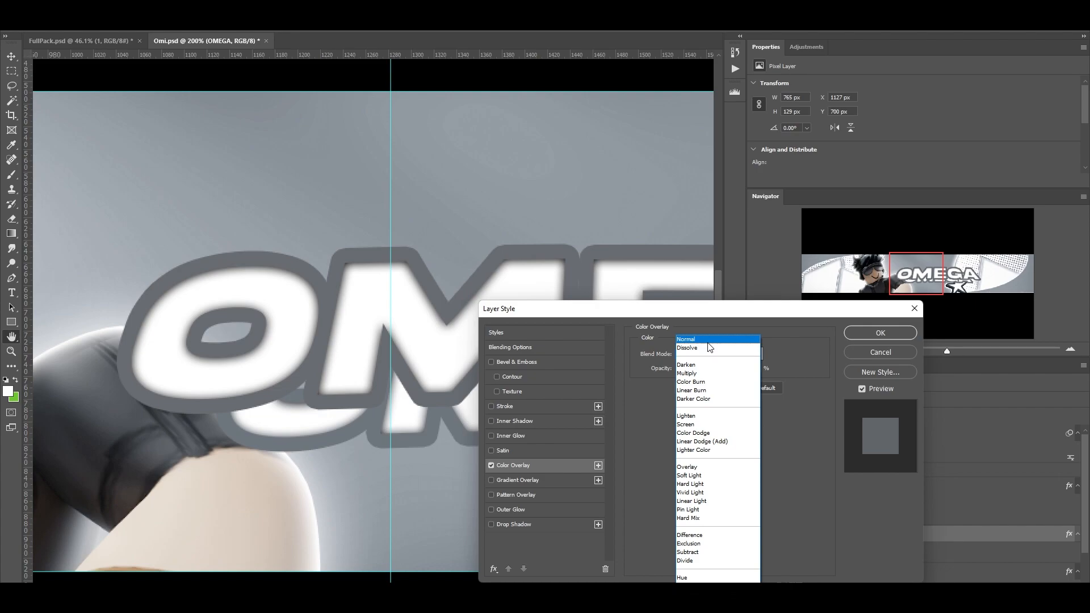
click(707, 342)
drag(729, 370, 737, 369)
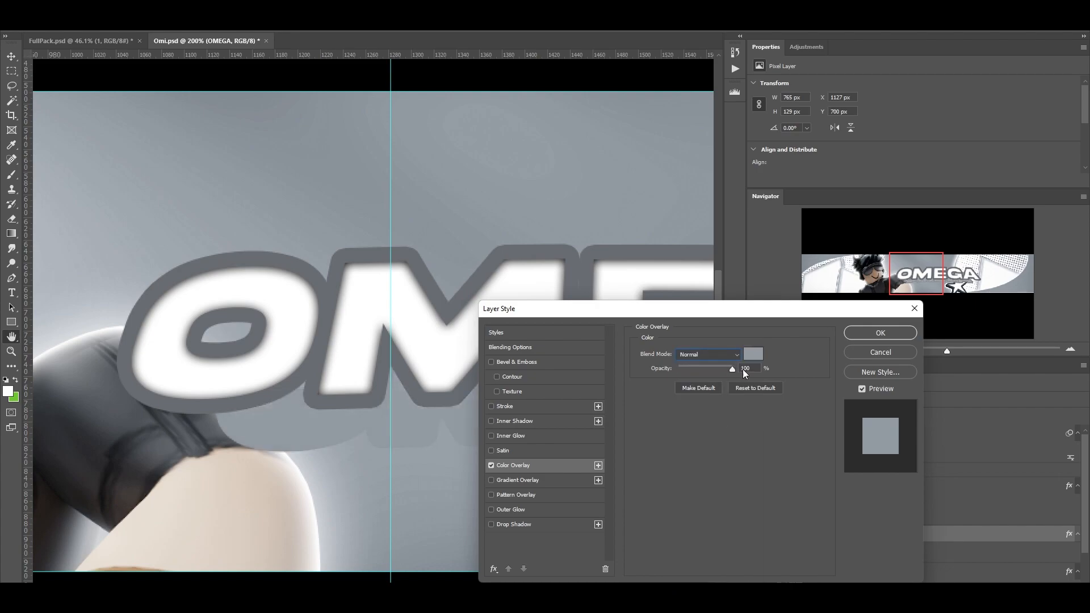
- Set the overlay colour to 55595d, a darker shade of the title's outline grey, and apply the layer style
click(753, 354)
click(282, 390)
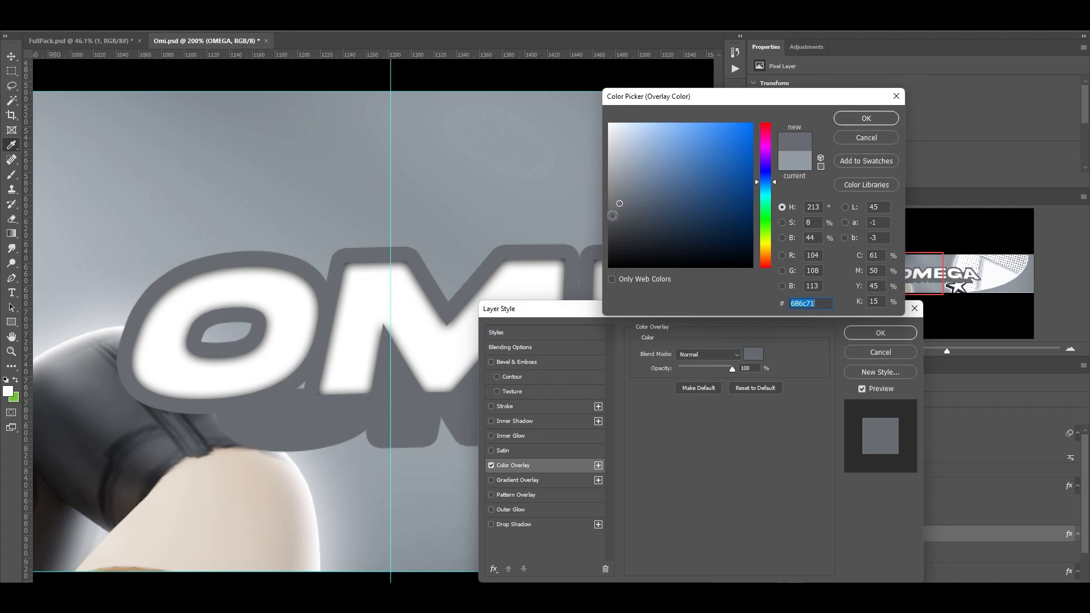
click(619, 215)
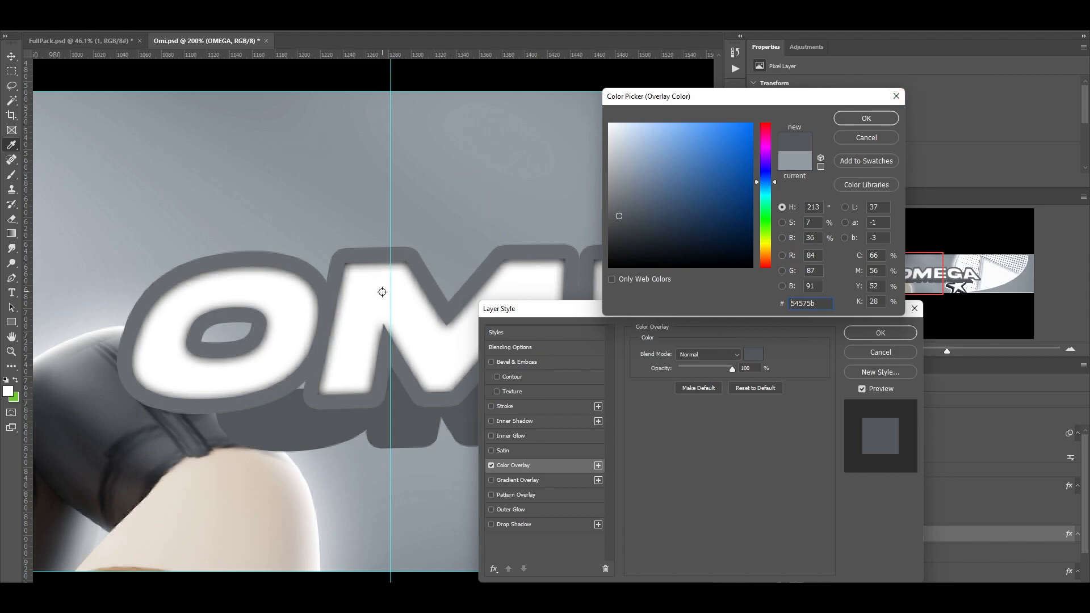
click(282, 388)
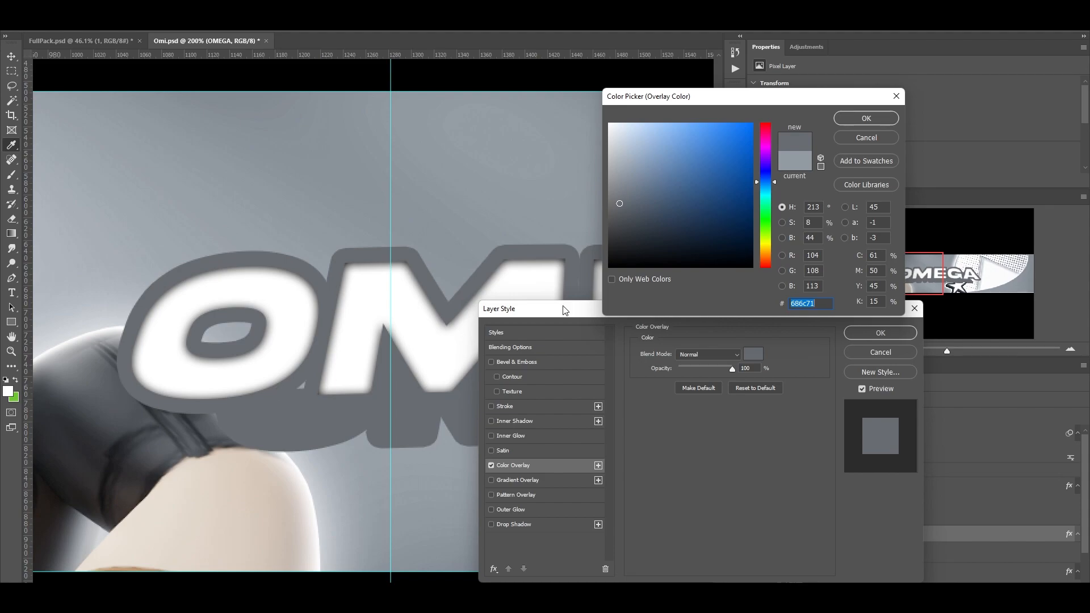
click(620, 215)
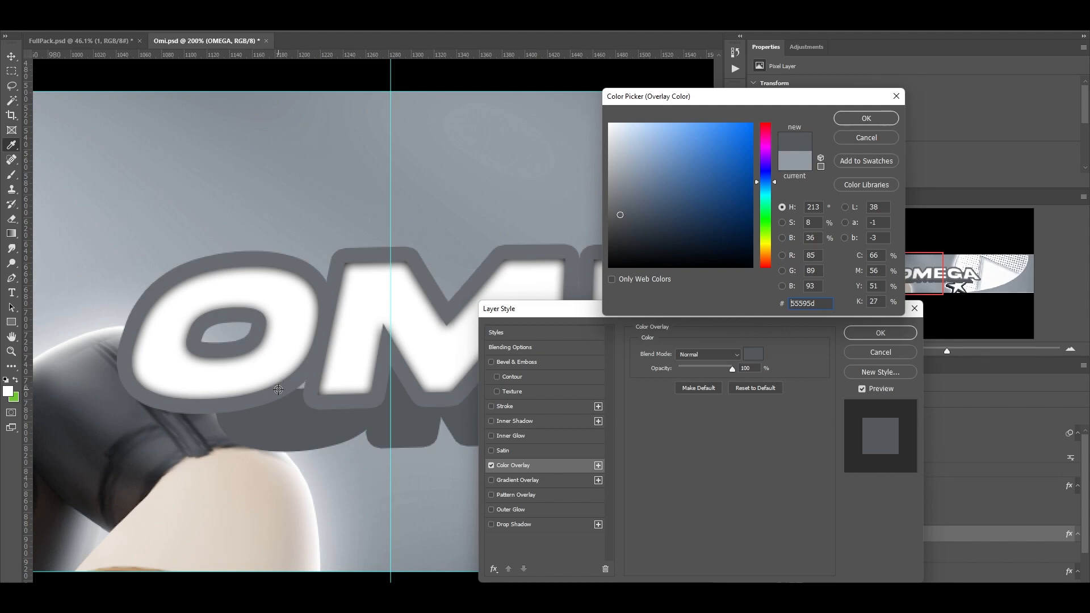
click(877, 125)
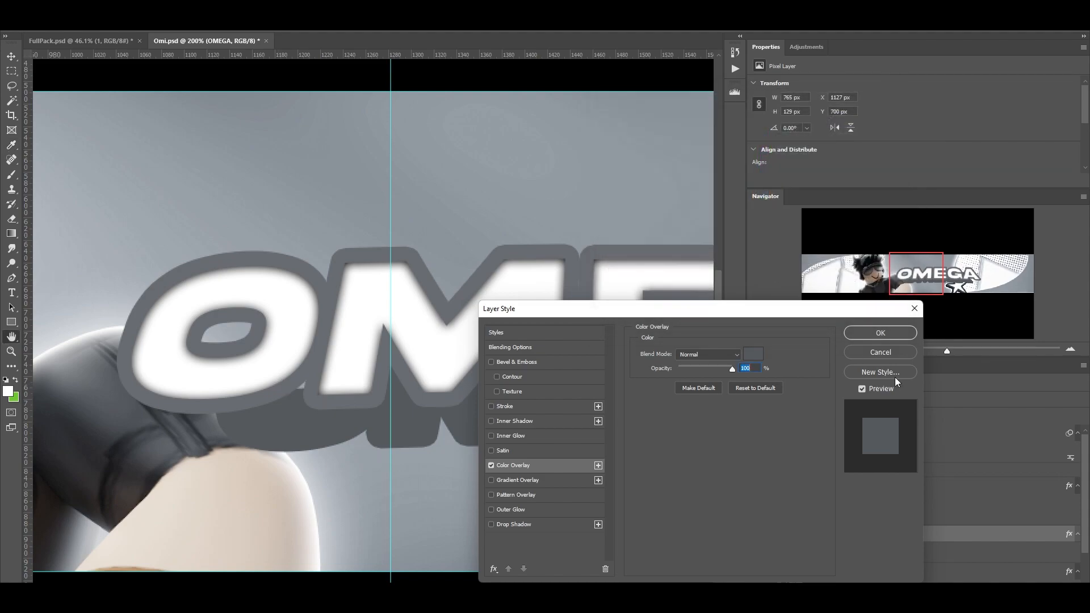
click(885, 333)
- Create a new empty layer directly above the lower OMEGA layer in the group
scroll(570, 398, down, 3)
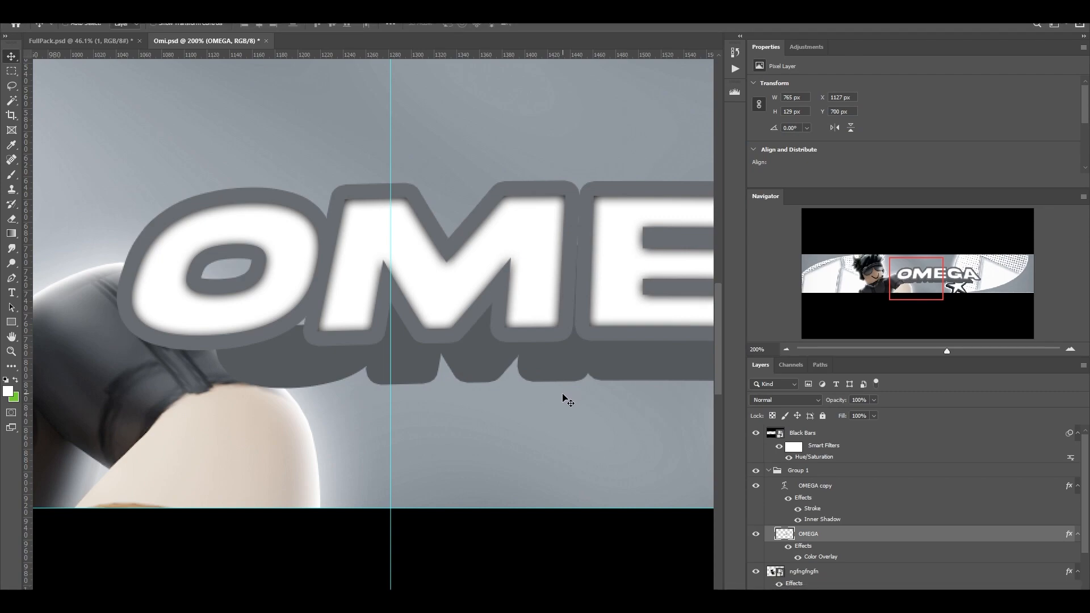
scroll(561, 400, left, 2)
scroll(560, 403, left, 3)
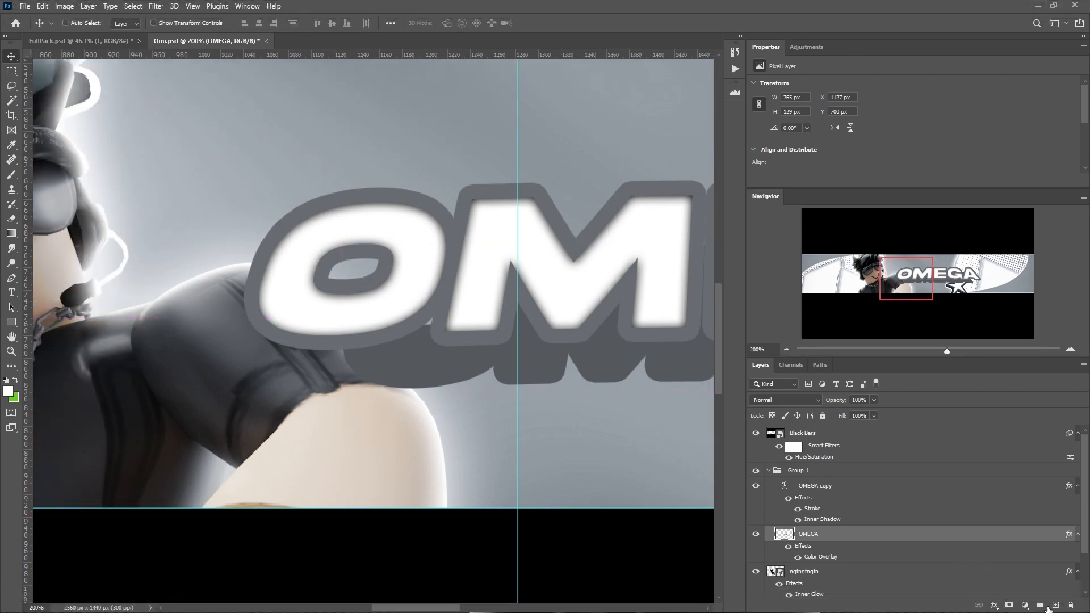
click(1055, 605)
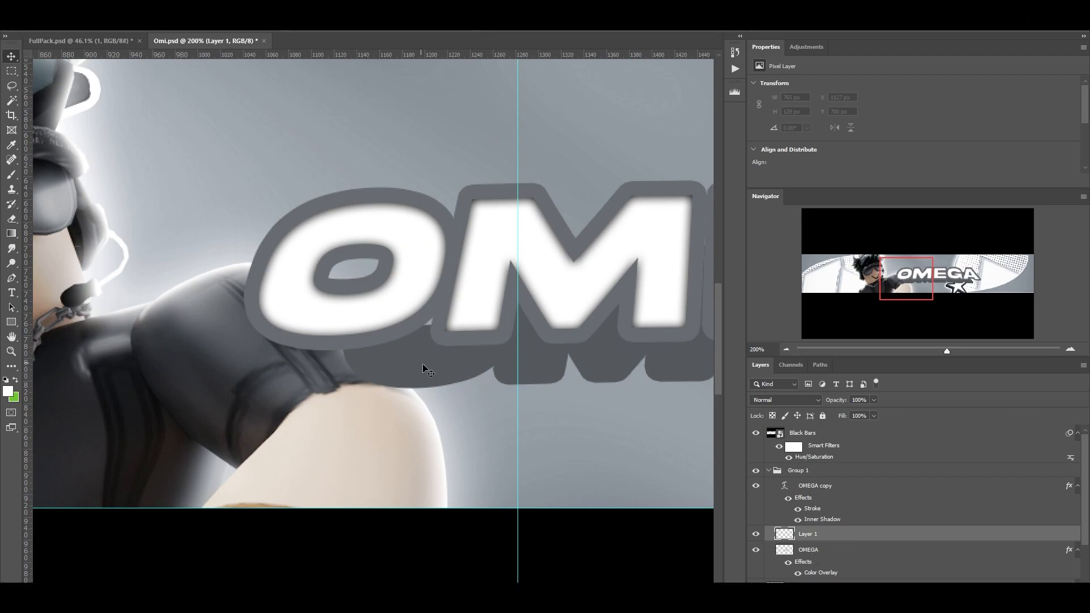
- Outline a curved extrusion area beneath the O with the Pen tool and convert the path to a selection with 0 px feather
scroll(423, 363, right, 2)
key(p)
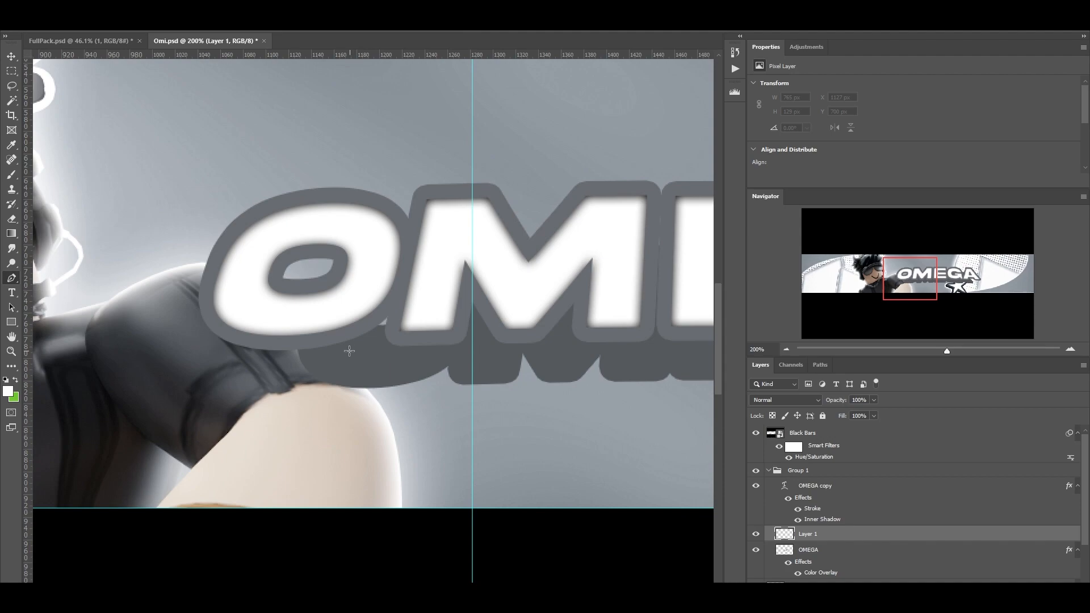
click(201, 313)
drag(375, 394, 461, 341)
click(393, 271)
click(222, 265)
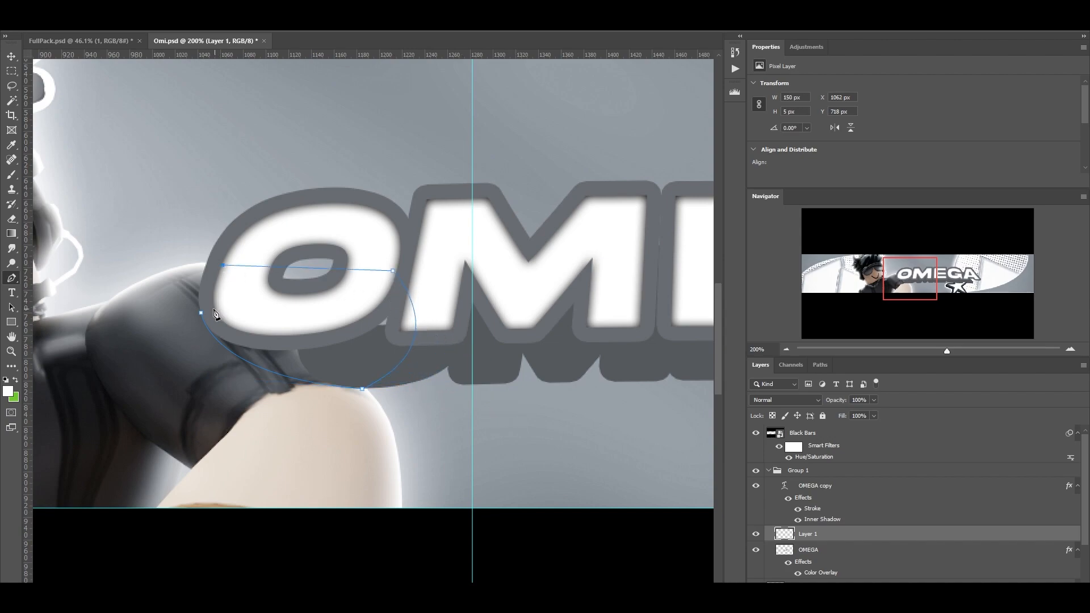
click(200, 314)
right_click(289, 323)
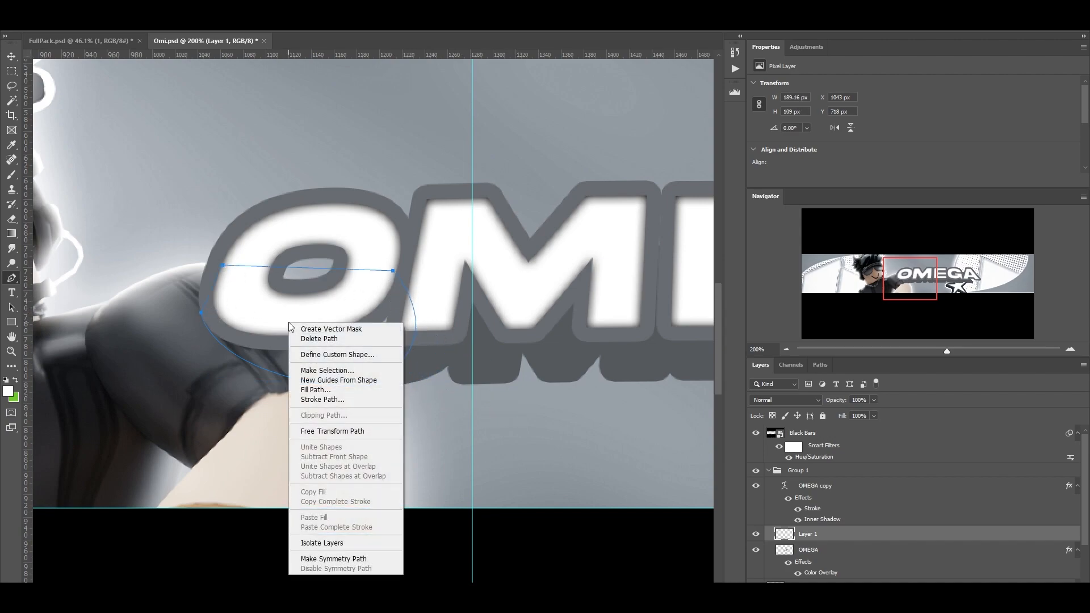
click(340, 370)
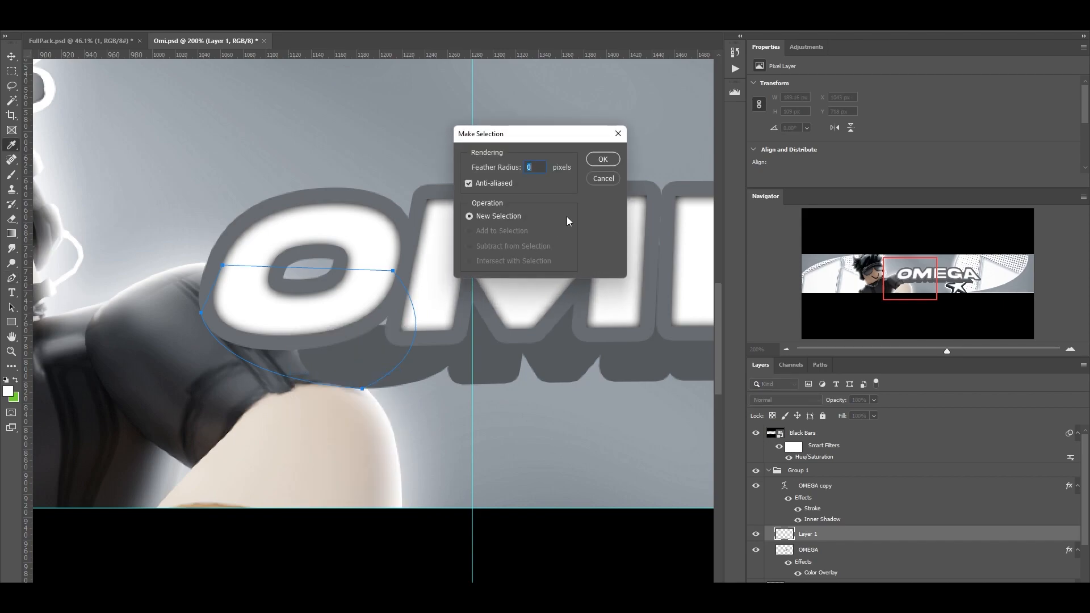
click(602, 161)
- Sample the lower layer's dark grey, brush it across the selected area beneath the O, and deselect
click(360, 348)
drag(359, 349, 354, 352)
key(b)
key(bracketleft)
key(bracketleft)
key(bracketleft)
key(bracketleft)
key(bracketleft)
right_click(447, 332)
click(618, 492)
mouse_move(334, 352)
mouse_down()
mouse_move(243, 342)
mouse_move(281, 355)
mouse_up()
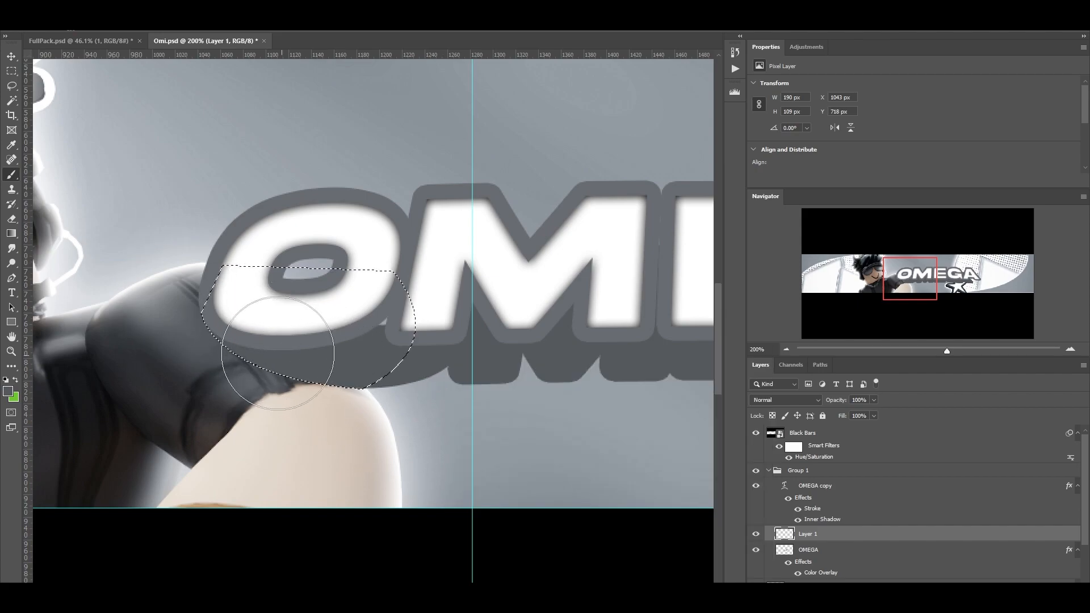
key(ctrl+d)
key(m)
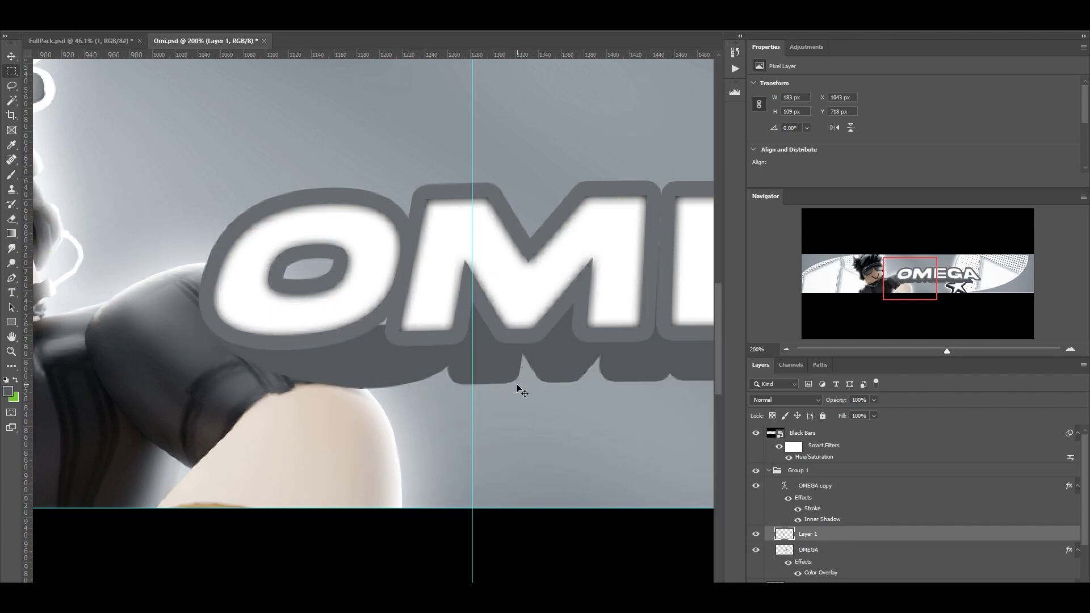
- Paint over the small gap between the bottoms of the O and M in dark grey with a smaller brush
scroll(493, 398, right, 3)
key(b)
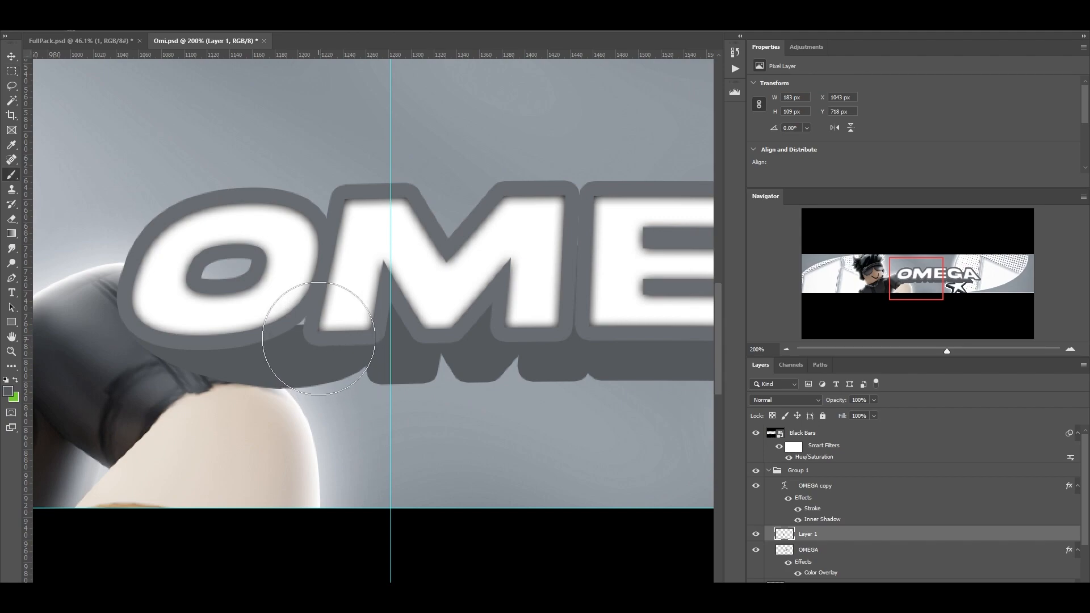
key(ctrl+plus)
key(ctrl+plus)
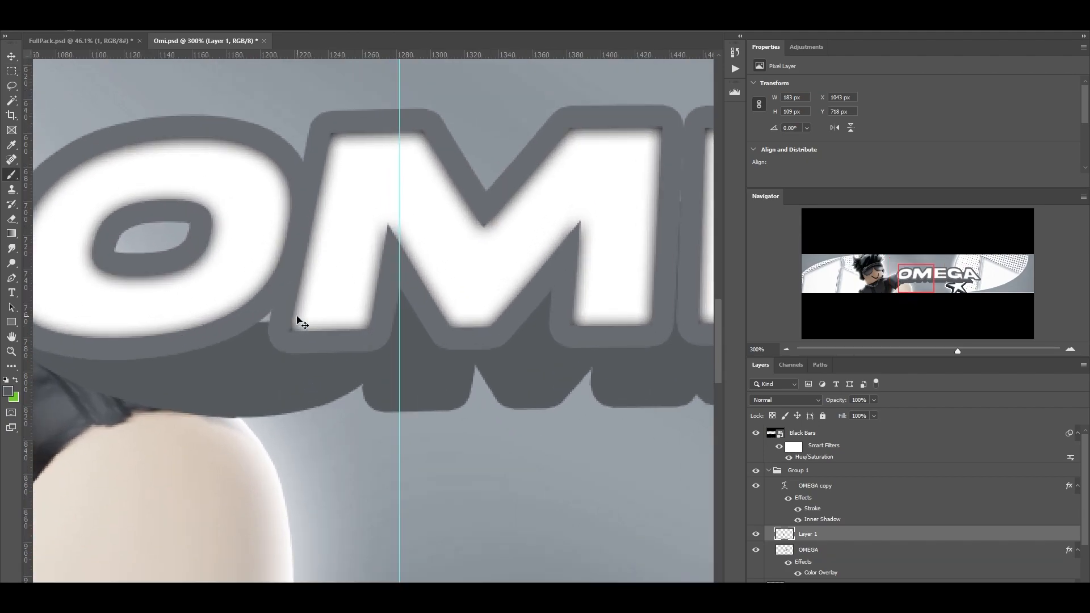
key(bracketleft)
key(bracketleft)
key(bracketleft)
key(bracketleft)
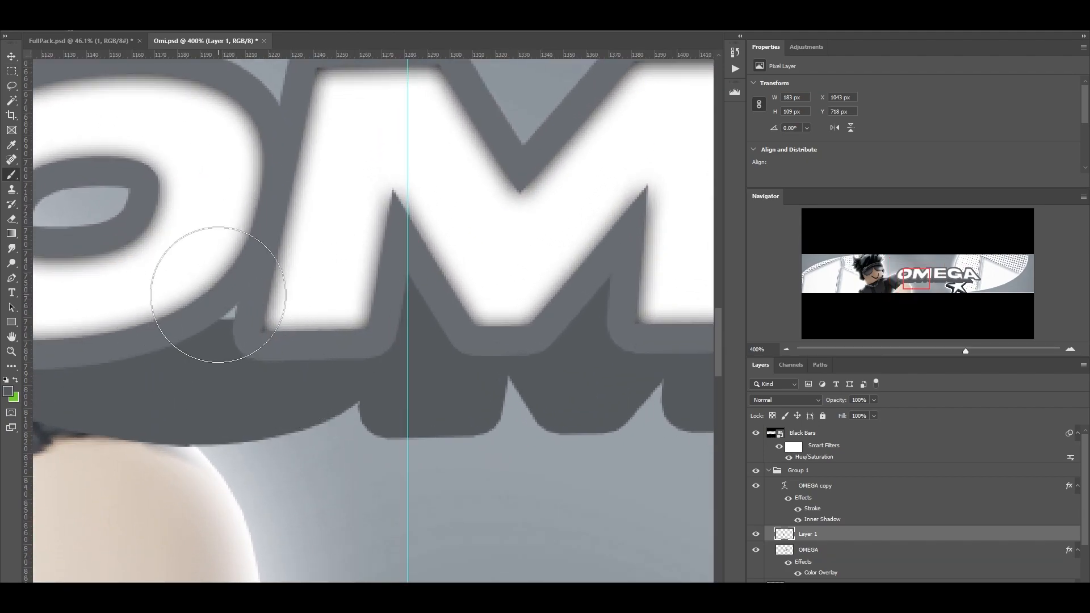
key(ctrl+minus)
key(ctrl+minus)
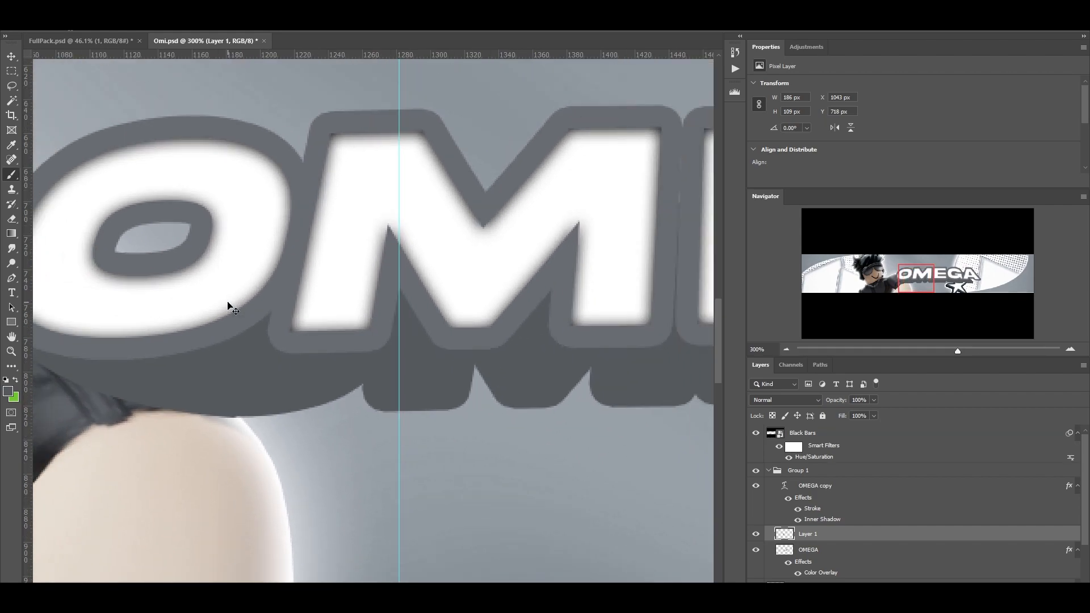
- Outline a curved extrusion area beneath the right end of the final A with the Pen tool and convert it to a selection
scroll(252, 310, right, 5)
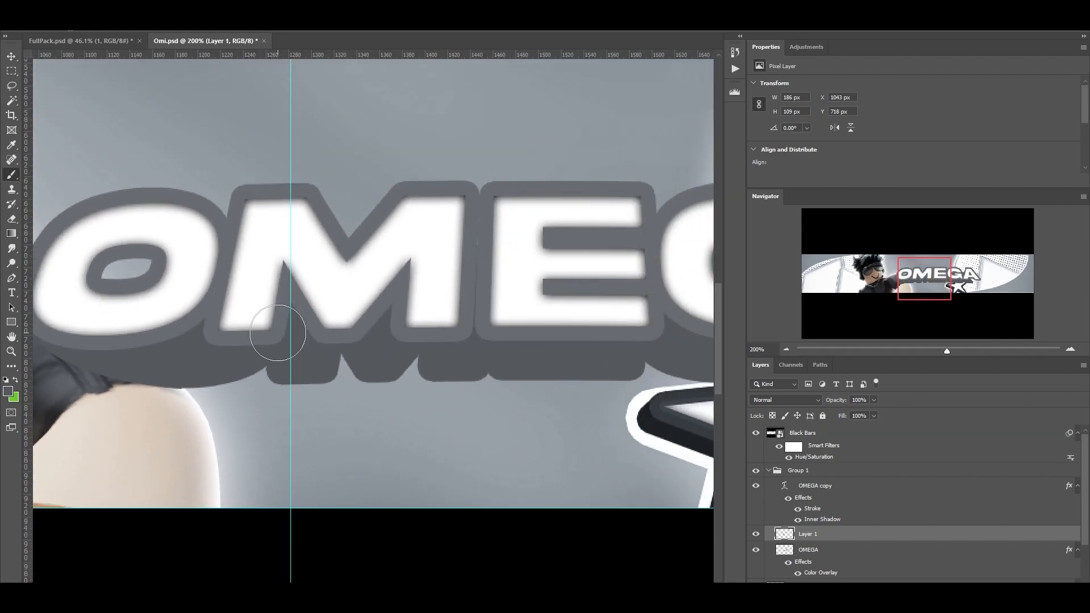
scroll(288, 350, right, 8)
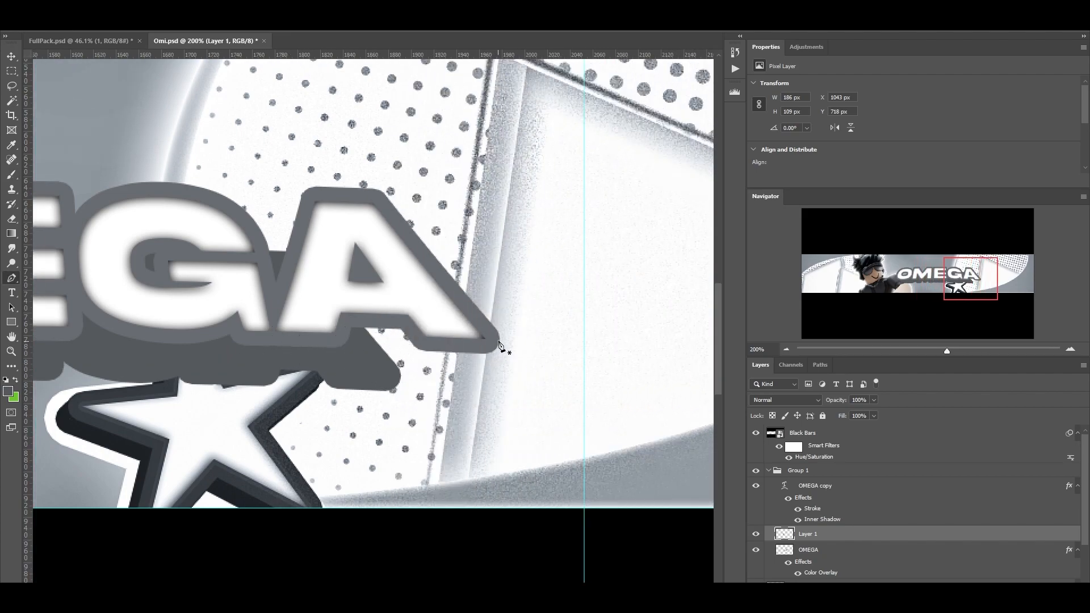
click(499, 335)
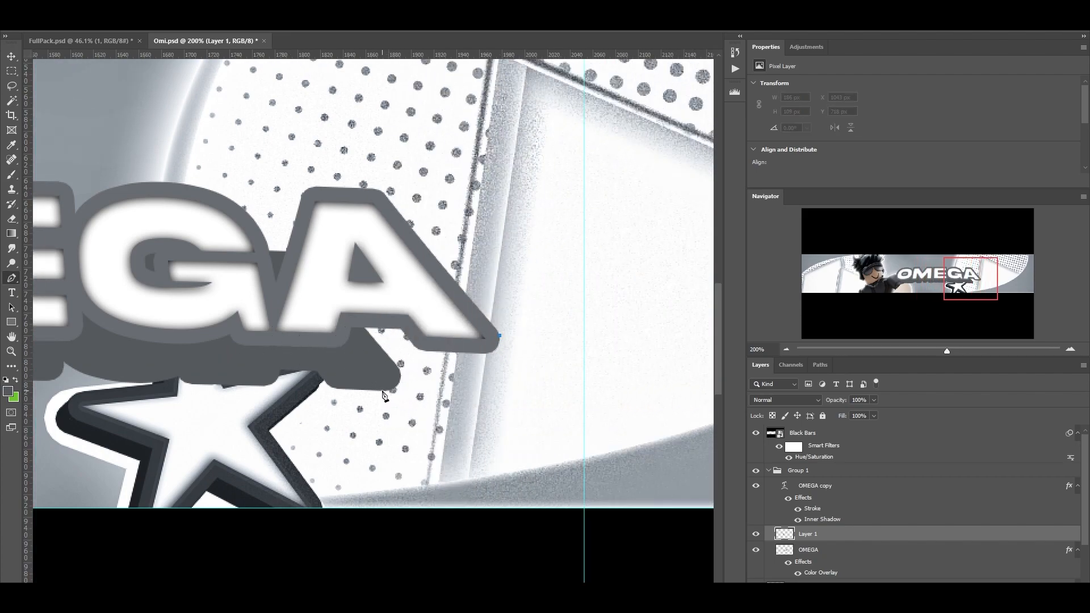
drag(382, 392, 262, 391)
drag(335, 305, 455, 309)
click(500, 336)
right_click(532, 297)
click(567, 348)
click(603, 161)
- Brush dark grey across the selected area beneath the A and deselect
key(b)
mouse_move(510, 348)
mouse_down()
mouse_move(467, 367)
mouse_move(320, 348)
mouse_move(372, 315)
mouse_move(372, 336)
mouse_move(428, 326)
mouse_move(390, 316)
mouse_up()
key(ctrl+d)
key(m)
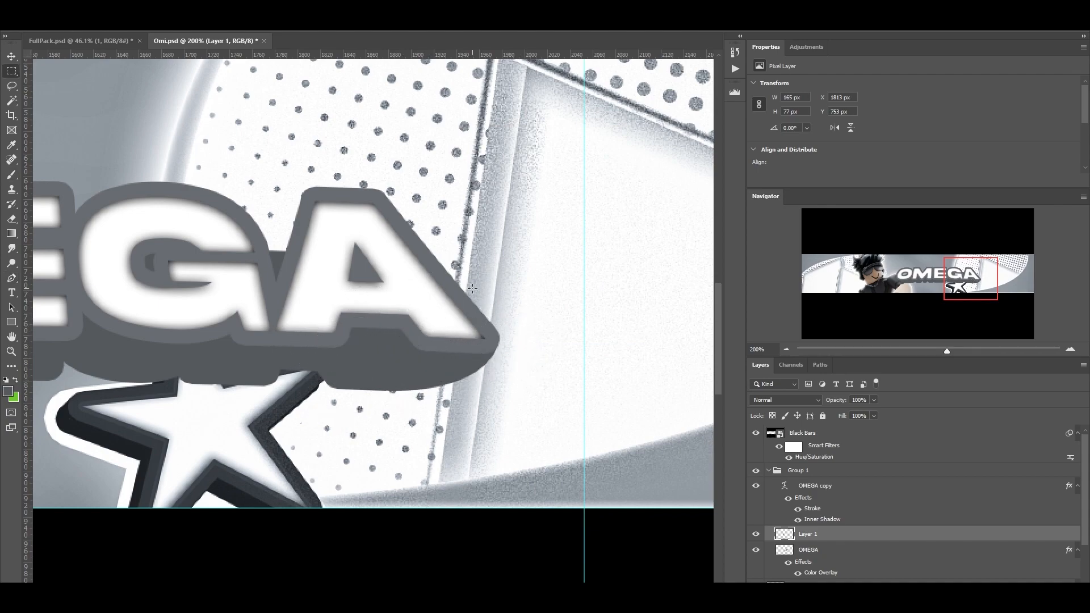
- Draw a closed Pen path around the open gap between the tops of the G and A
scroll(470, 341, left, 6)
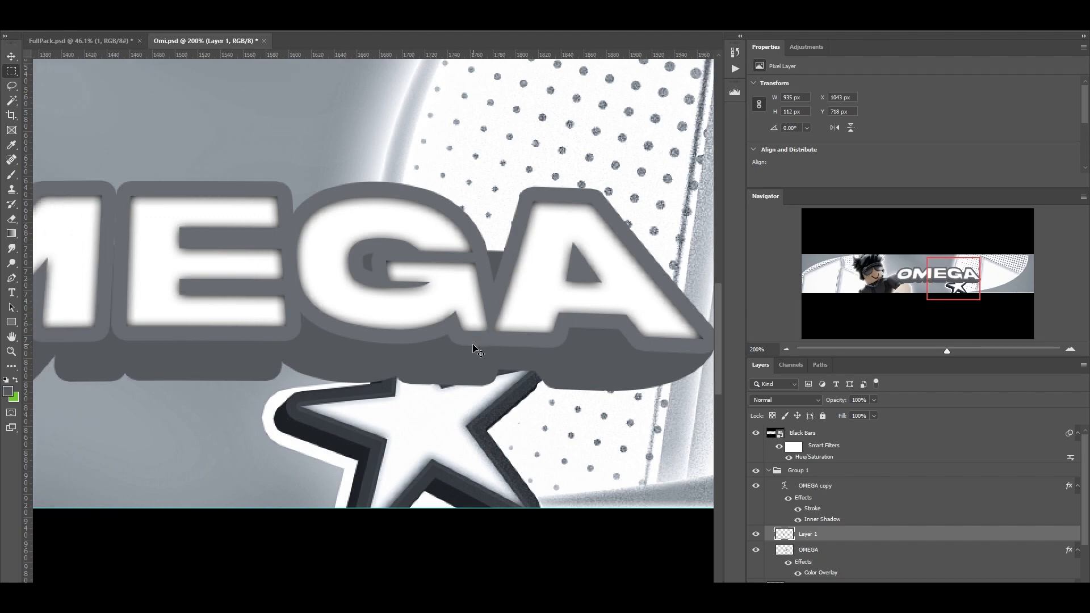
scroll(487, 367, up, 2)
scroll(513, 389, right, 2)
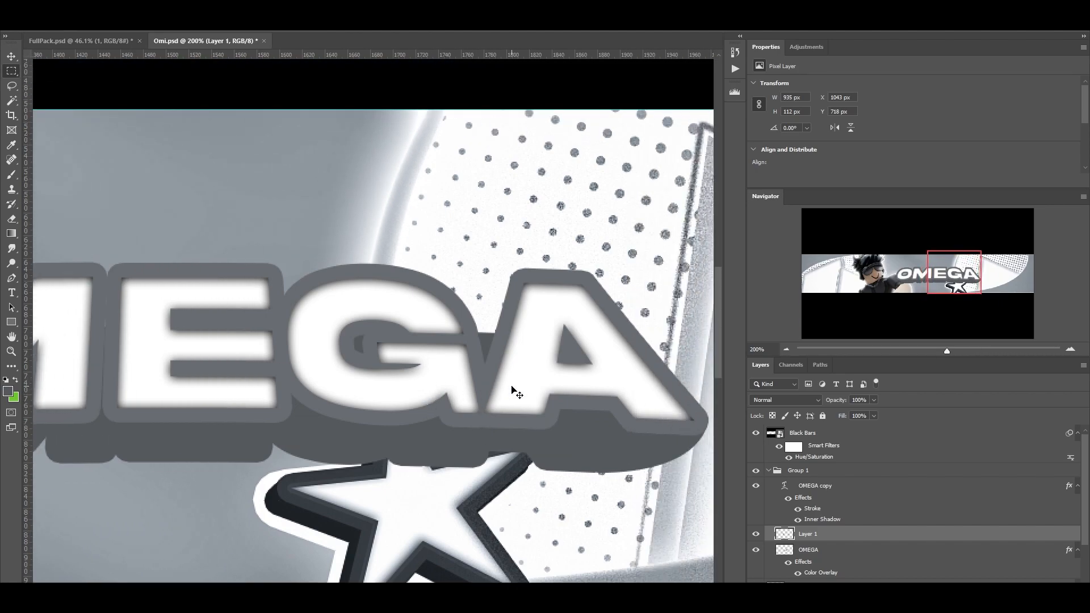
key(p)
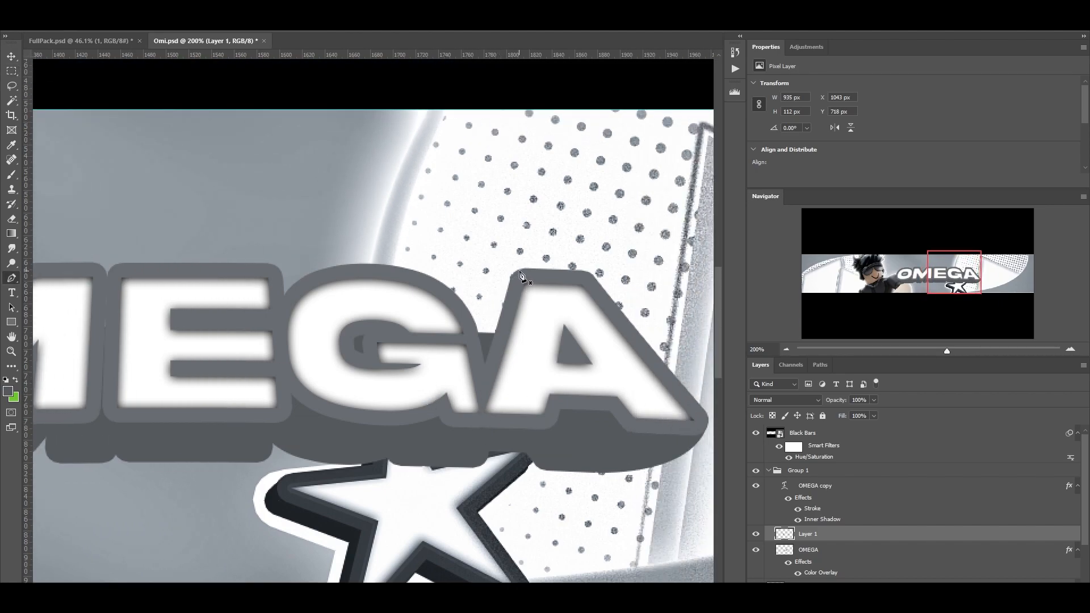
click(520, 270)
click(449, 291)
click(462, 360)
click(514, 346)
click(537, 290)
click(520, 270)
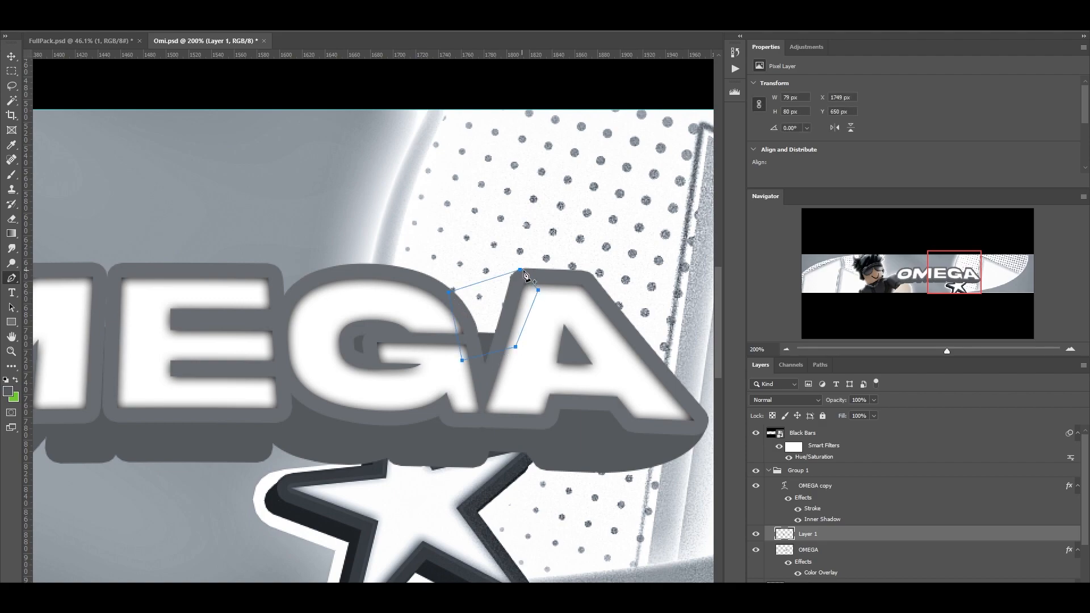
- Convert the path between the G and A to a selection, fill it with the dark grey foreground colour, and deselect
right_click(572, 267)
click(599, 316)
click(605, 161)
key(alt+BackSpace)
key(m)
key(ctrl+d)
- Outline the notch where the O's extrusion meets the M's left leg with the Pen tool and convert it to a selection
scroll(437, 311, left, 2)
scroll(437, 307, left, 4)
key(p)
click(182, 425)
click(250, 466)
click(290, 416)
click(207, 407)
click(181, 425)
right_click(222, 133)
click(282, 181)
click(604, 160)
- Outline a curved area beneath the M's right leg, convert it to a selection, fill it with dark grey, and deselect
click(364, 415)
drag(412, 464, 450, 466)
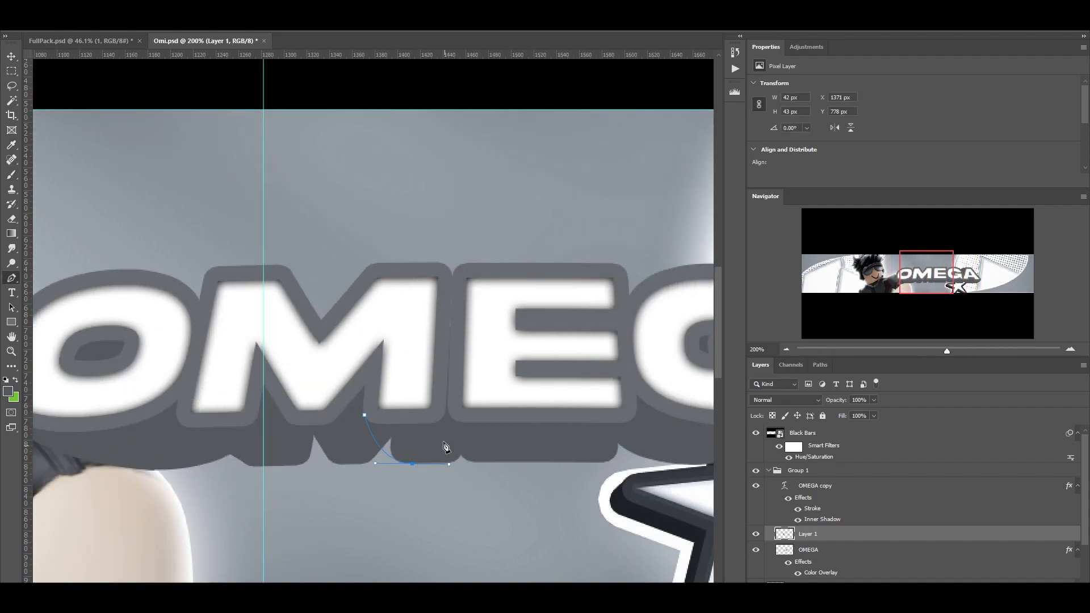
click(437, 406)
click(365, 415)
right_click(395, 384)
click(440, 180)
click(606, 159)
key(alt+BackSpace)
key(m)
key(ctrl+d)
- Review the extruded OMEGA title against the whole banner and at 100% size
scroll(456, 436, right, 4)
key(ctrl+0)
key(ctrl+plus)
key(ctrl+plus)
key(ctrl+plus)
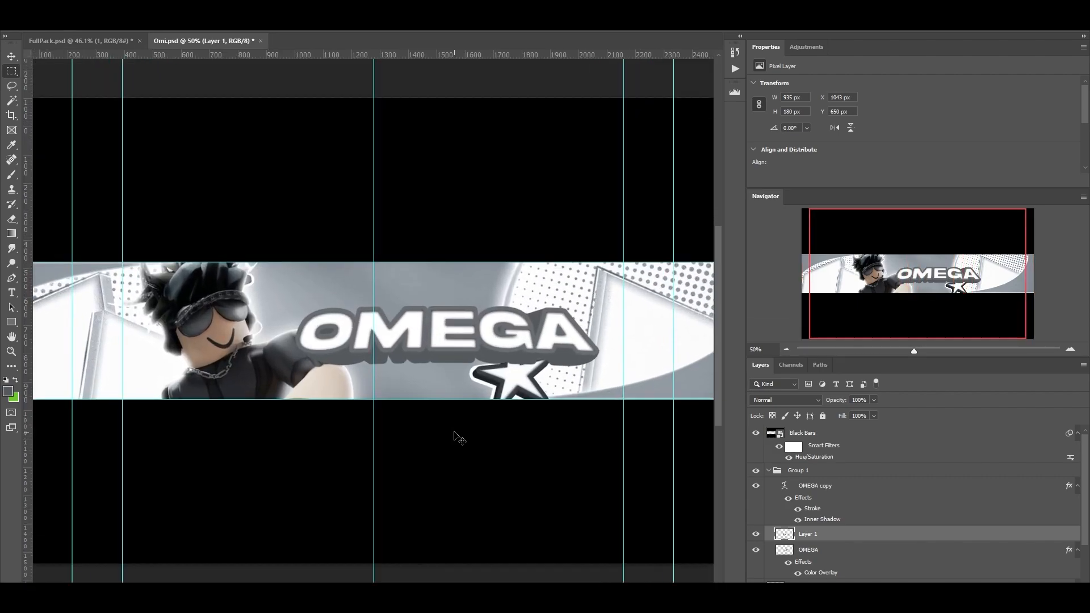
scroll(457, 435, right, 5)
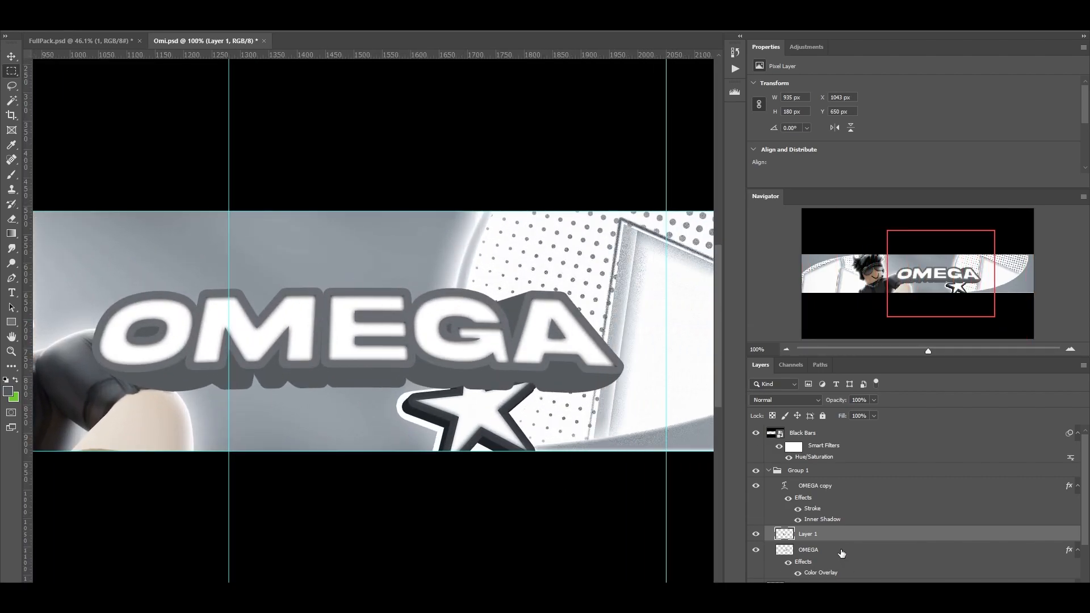
- Duplicate the OMEGA title group, hide the copy, and move it to the bottom of the layer stack
click(833, 550)
click(769, 470)
click(776, 472)
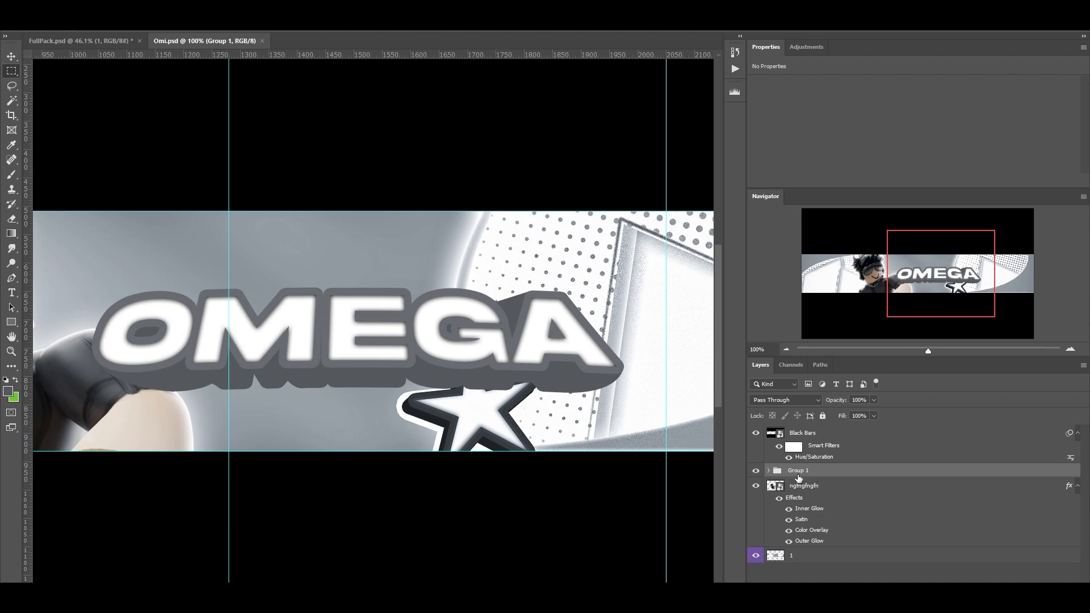
key(ctrl+j)
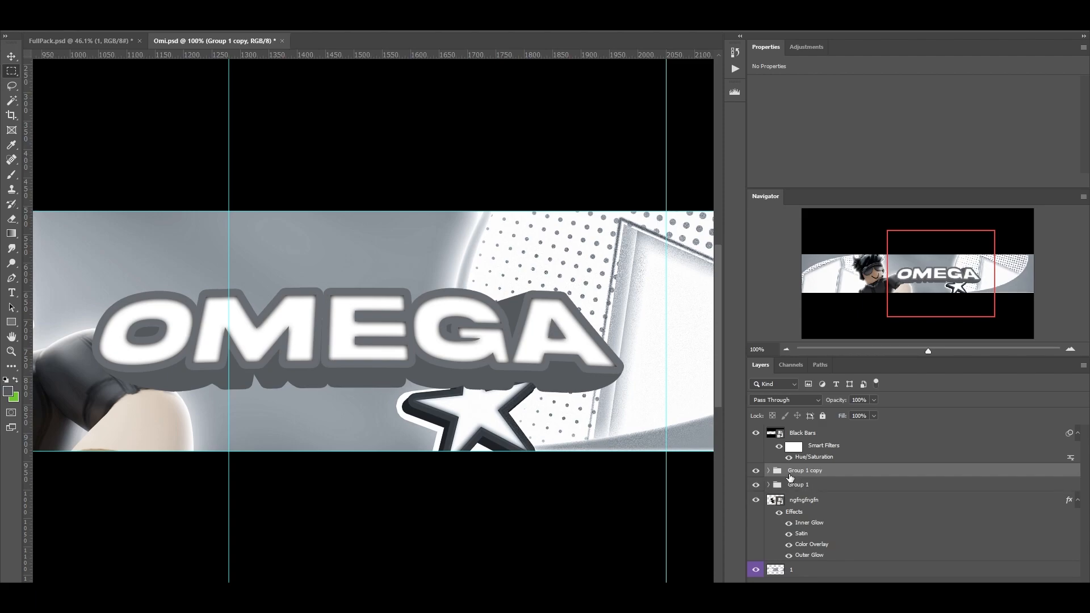
click(755, 470)
drag(797, 473, 785, 582)
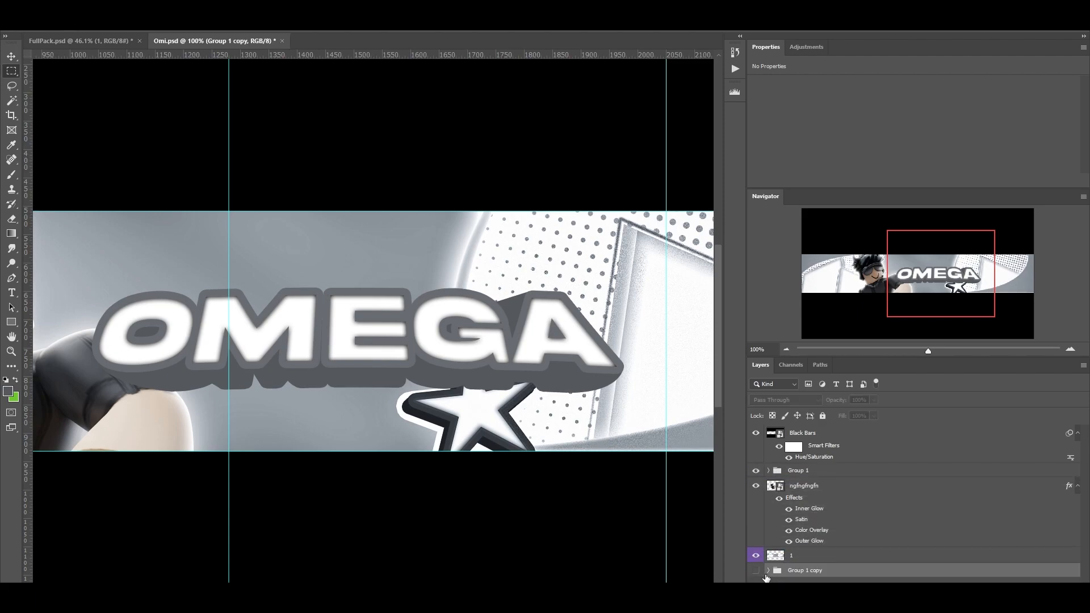
- Merge the visible OMEGA title group into a single layer
click(801, 471)
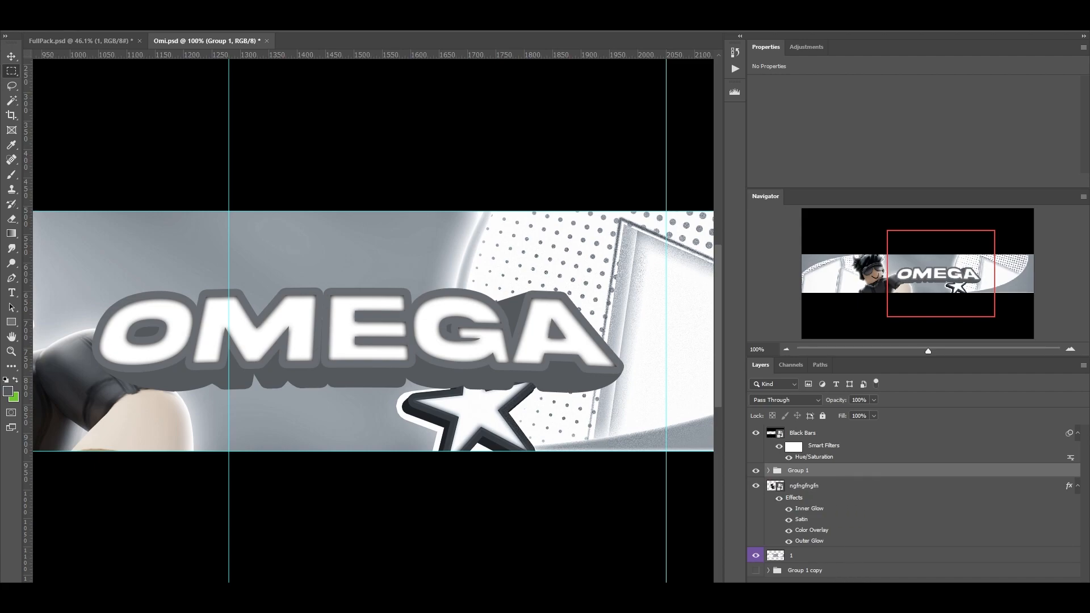
right_click(826, 469)
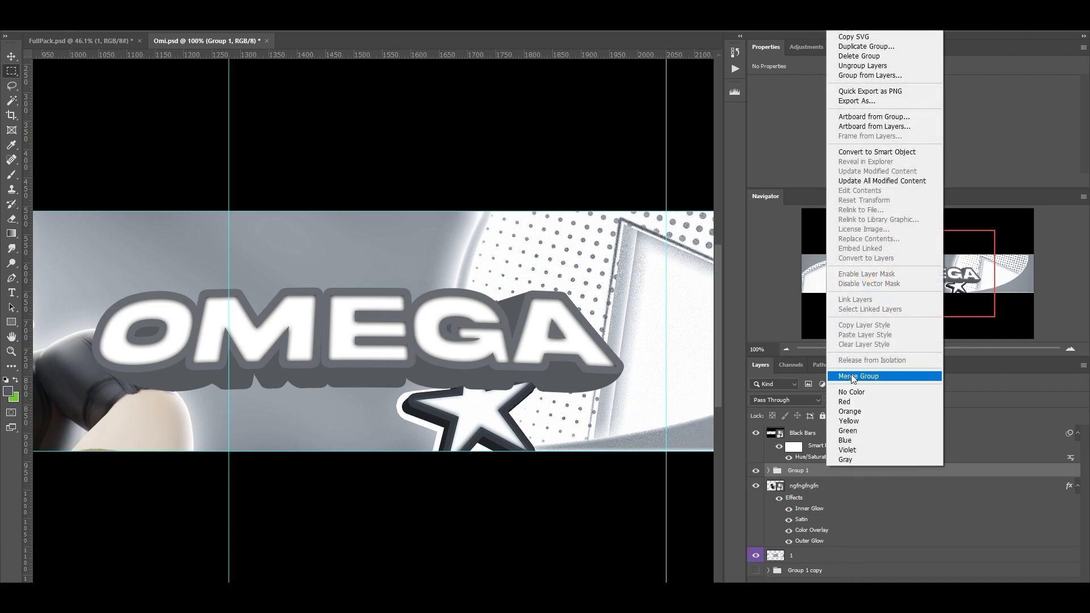
click(856, 376)
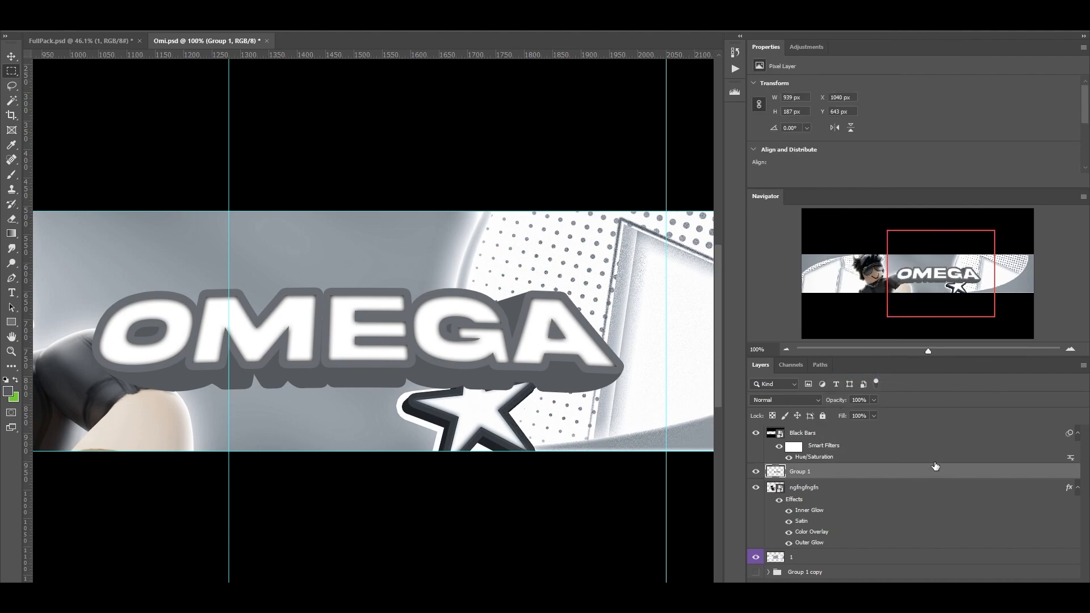
- Add a Gradient Overlay to the merged title layer using the black-to-white gradient from the Basics presets
double_click(1000, 476)
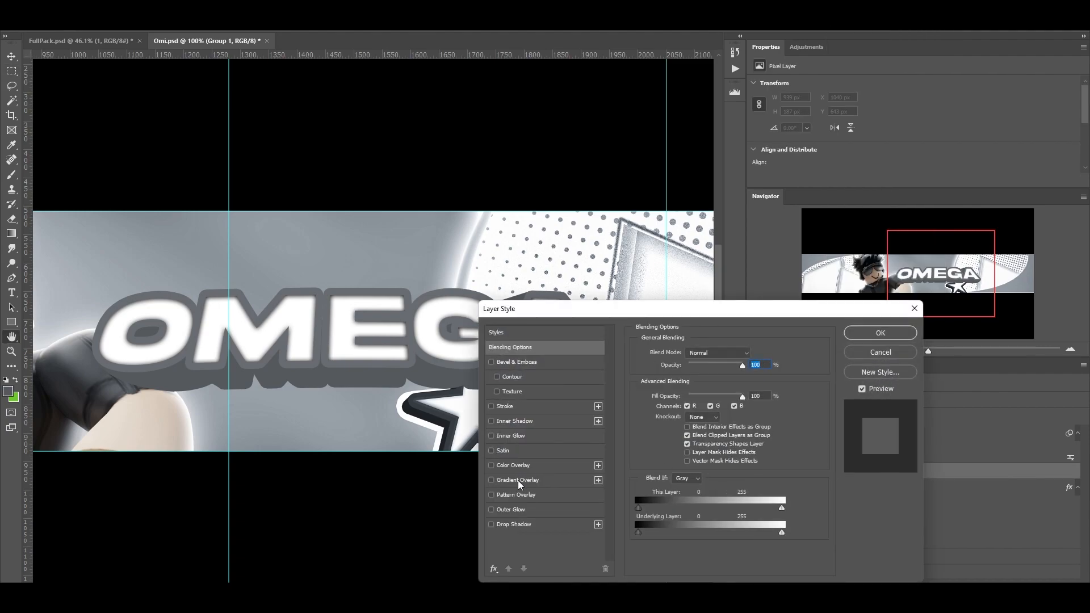
click(492, 481)
click(519, 479)
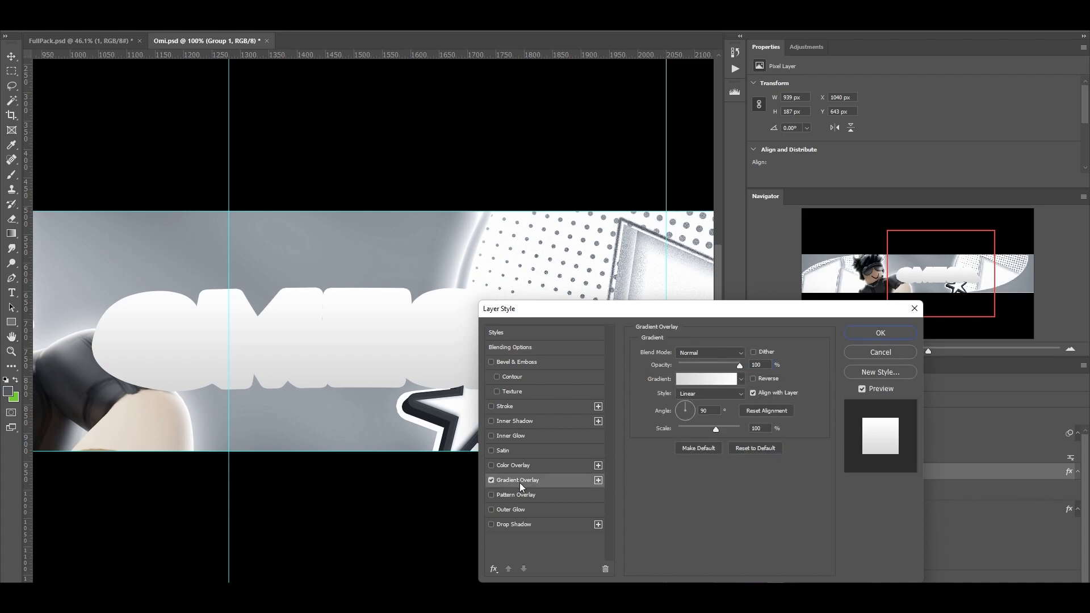
click(742, 380)
click(605, 400)
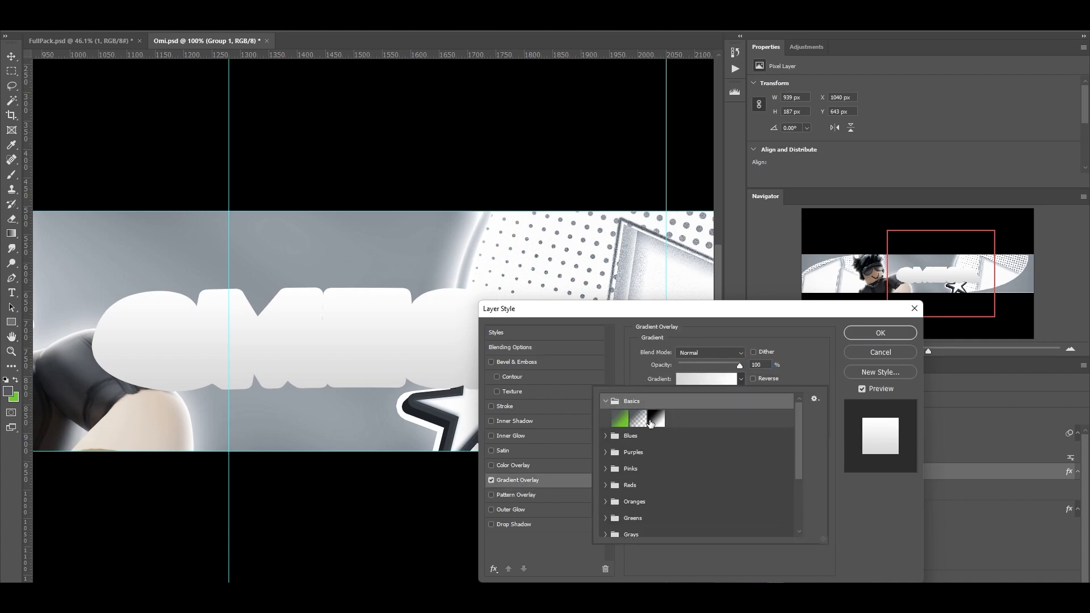
click(650, 420)
click(869, 536)
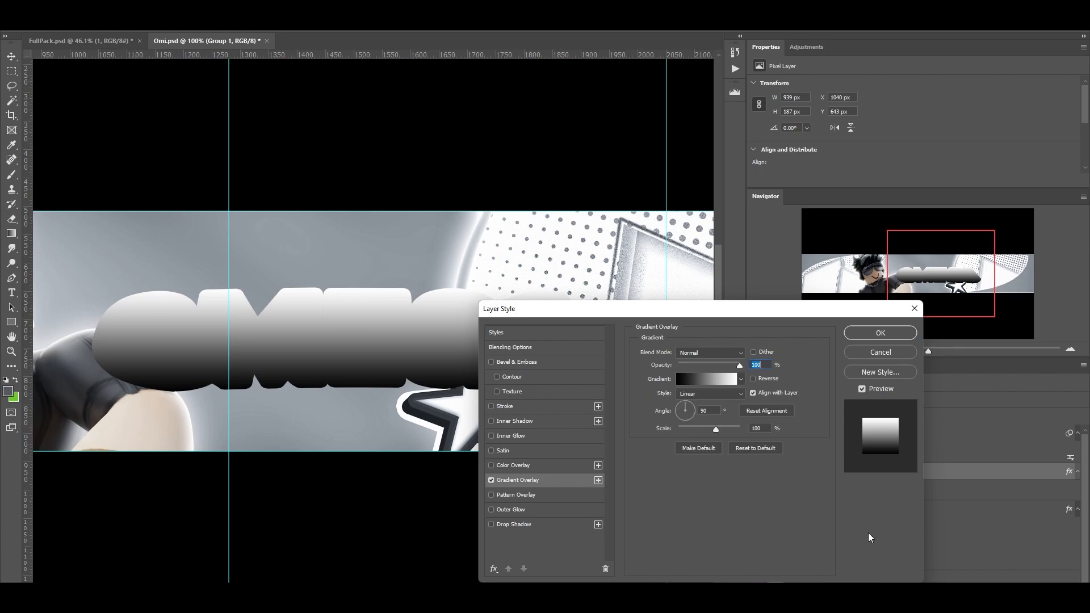
- Set the title's Gradient Overlay to Overlay blend mode at 61% opacity
click(700, 353)
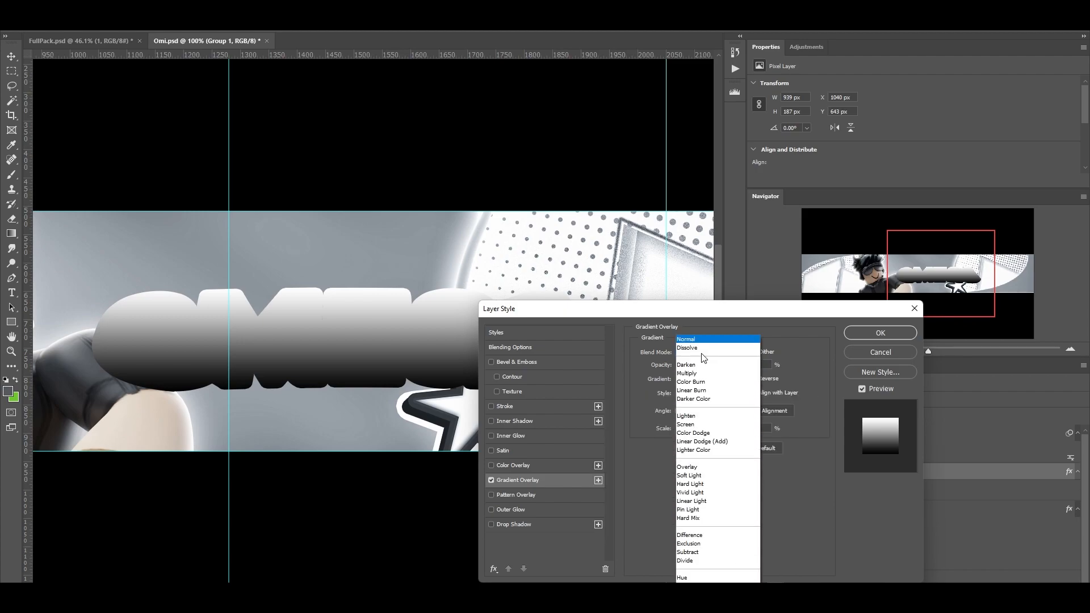
click(702, 467)
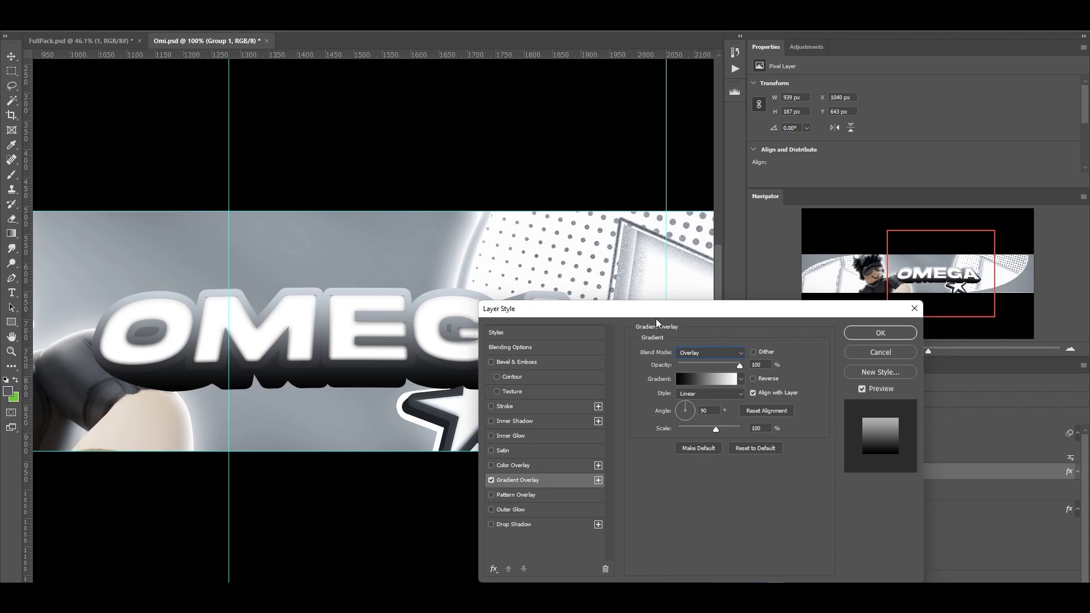
drag(655, 311, 748, 298)
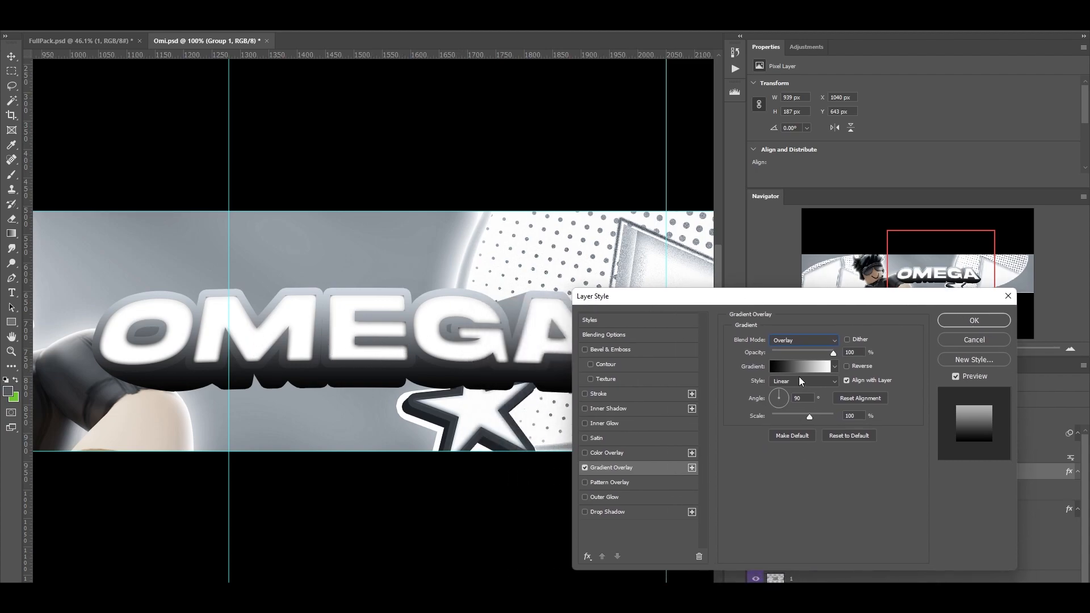
mouse_move(810, 351)
mouse_down()
mouse_move(797, 356)
mouse_move(821, 366)
mouse_move(810, 363)
mouse_up()
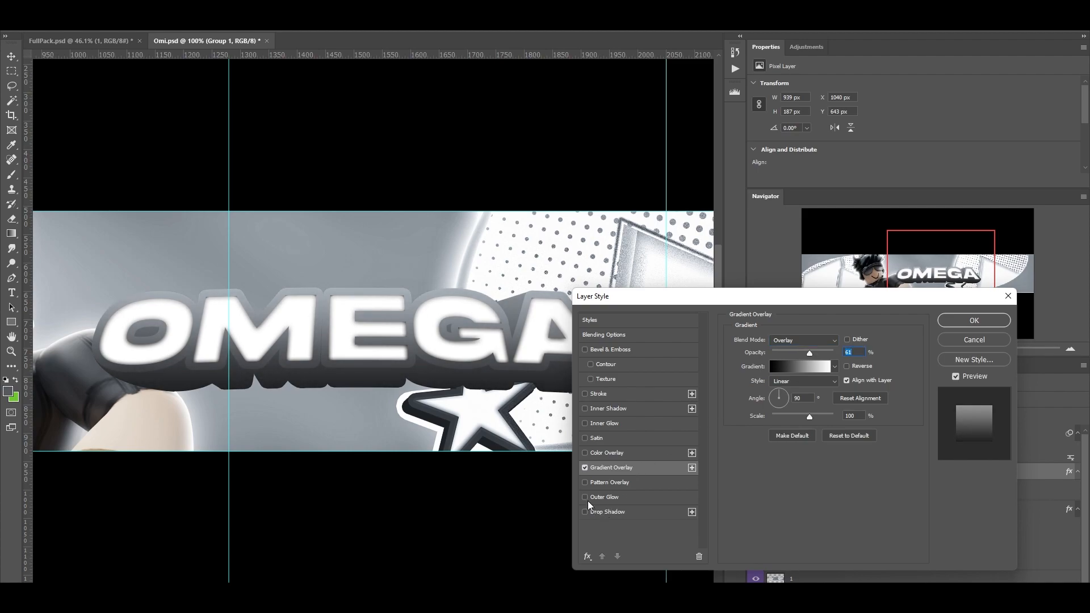
- Enable a white Inner Glow on the title layer, leaving Inner Shadow off
click(583, 410)
click(583, 410)
click(583, 424)
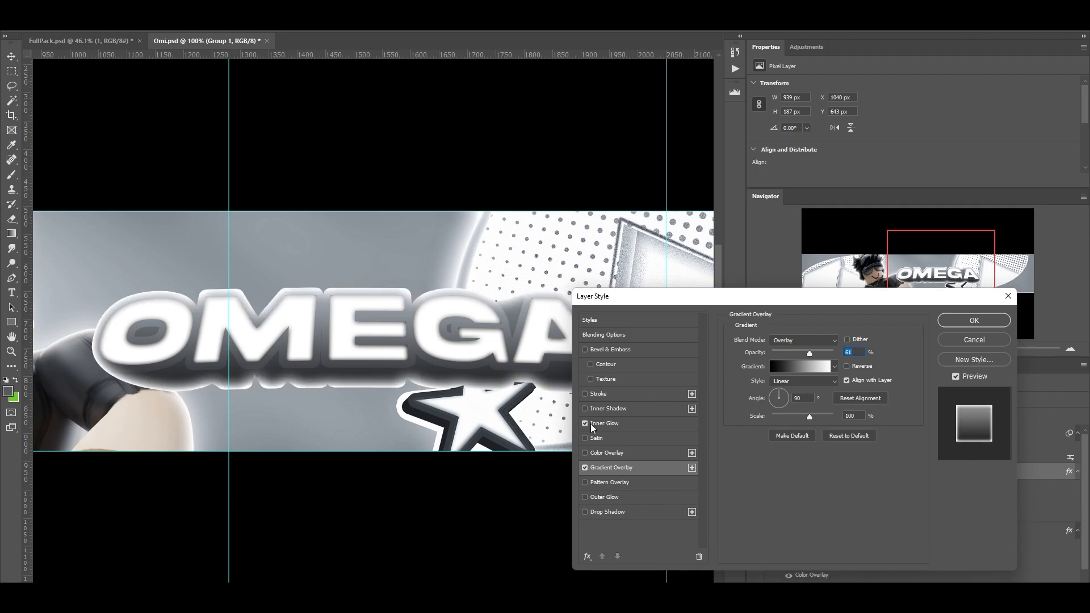
click(597, 423)
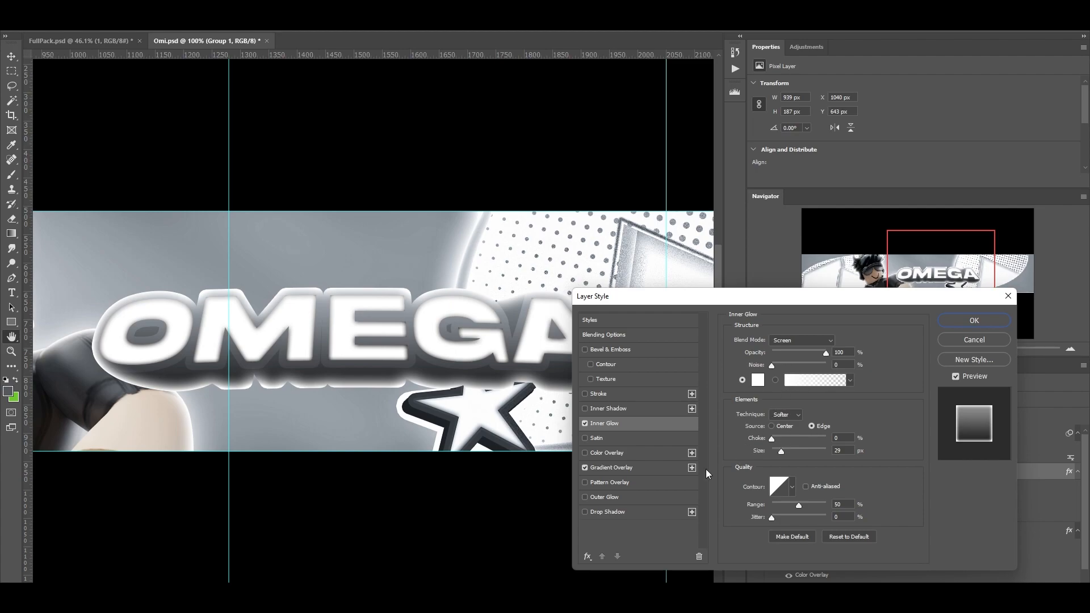
- Add a white Outer Glow at 79% opacity to the title and apply the layer style
click(585, 497)
click(612, 498)
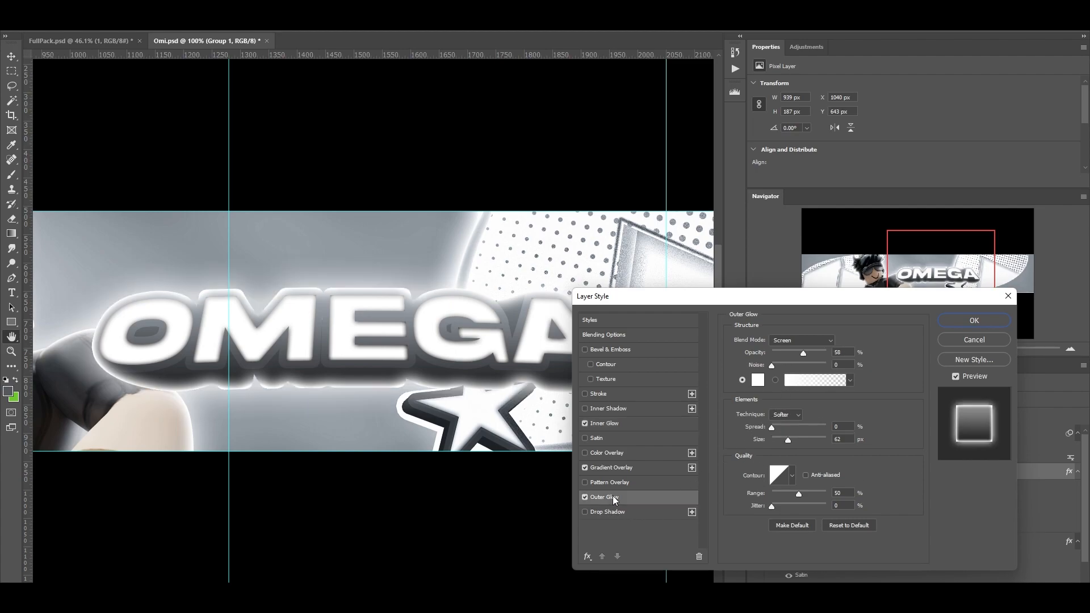
drag(822, 353, 815, 357)
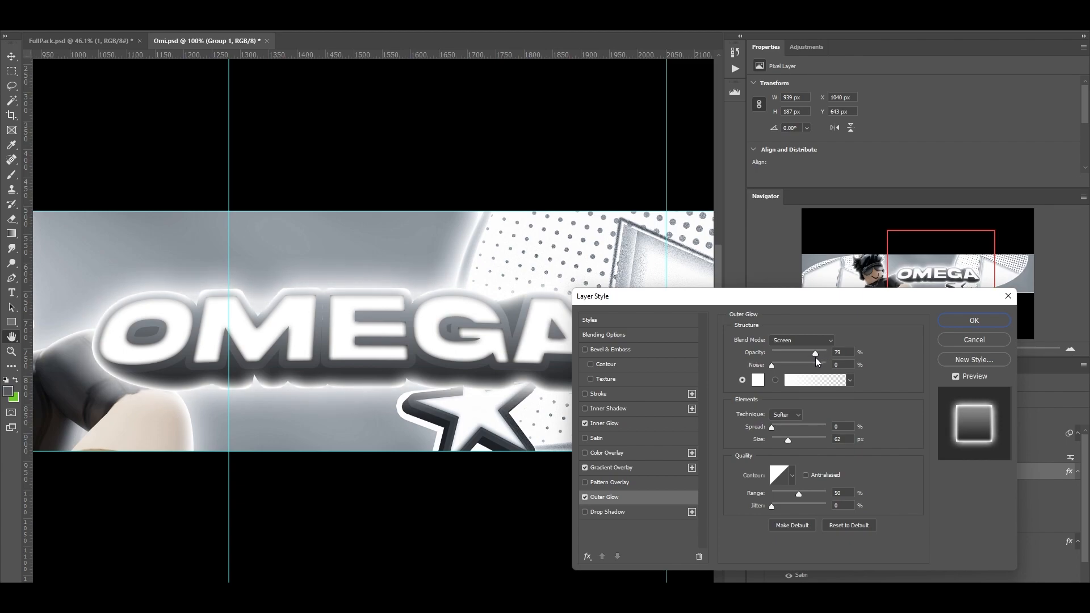
click(953, 321)
- Rasterize the layer style of the character render's layer
scroll(445, 462, right, 5)
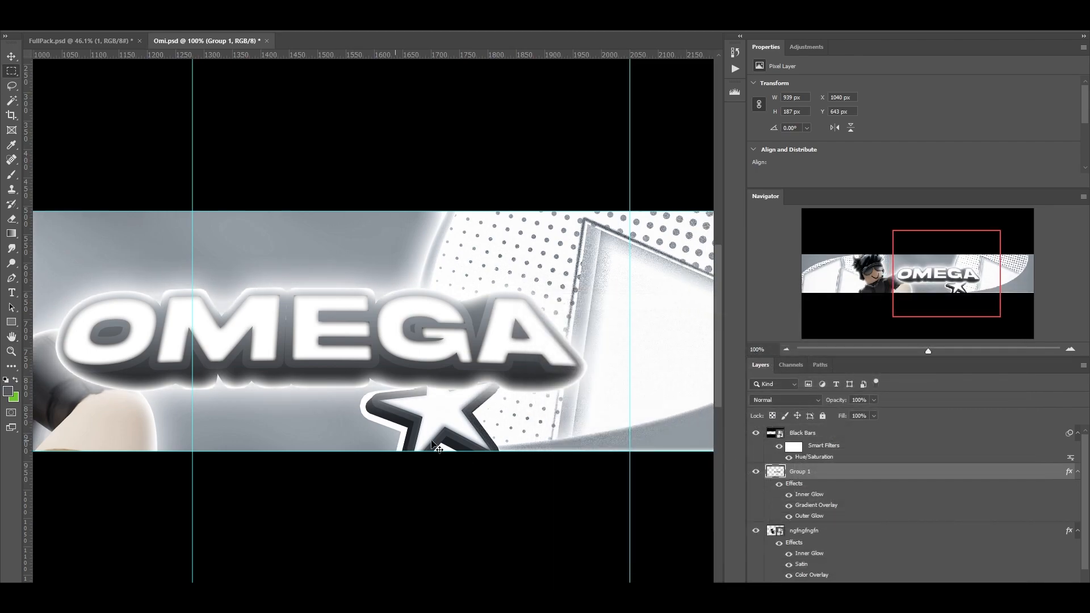
scroll(445, 462, left, 10)
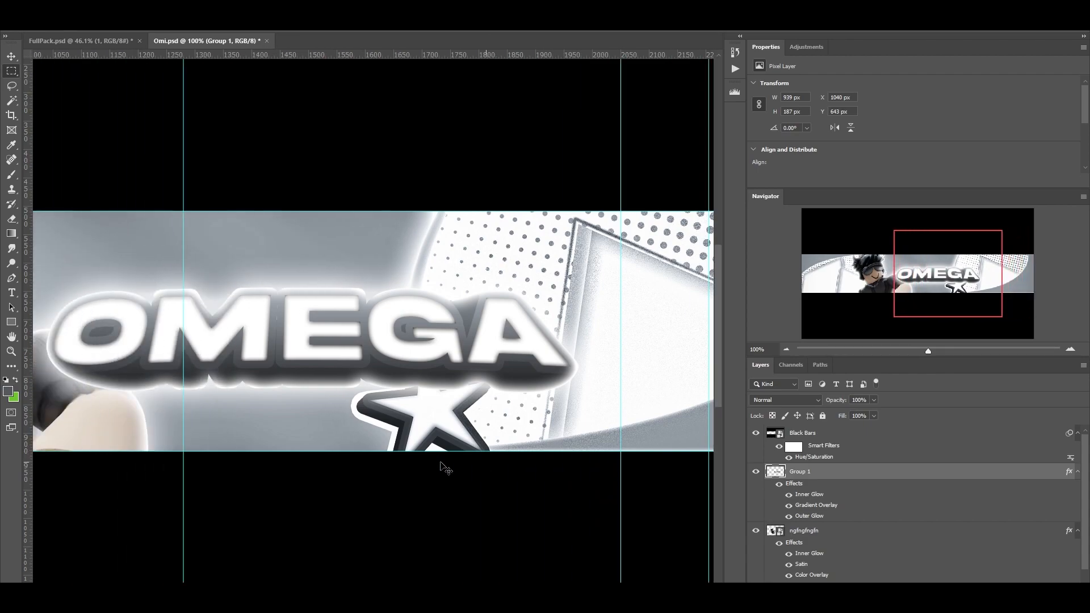
scroll(443, 468, left, 6)
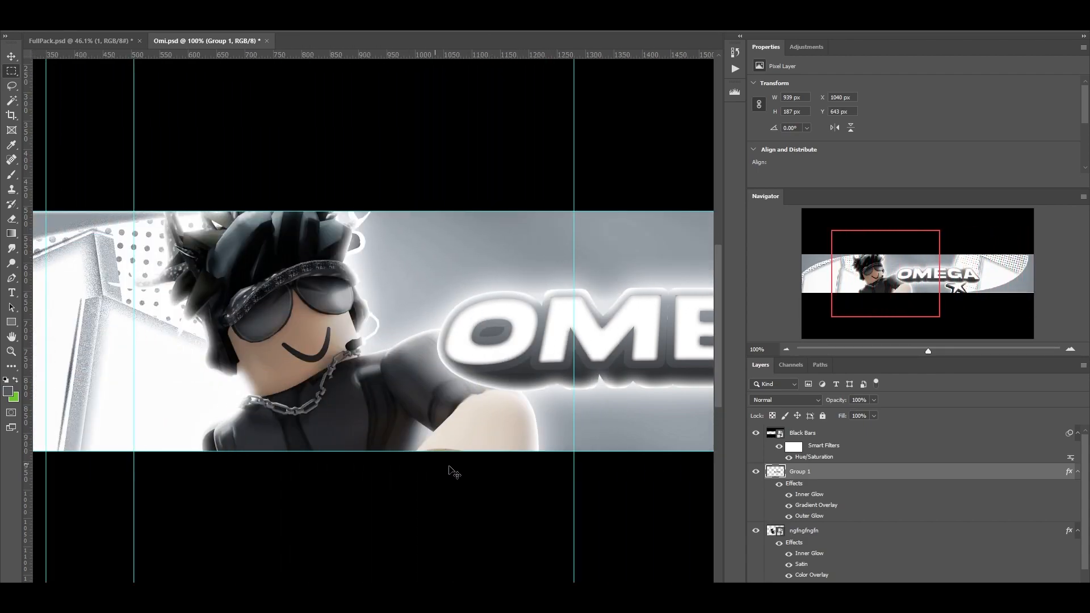
click(920, 530)
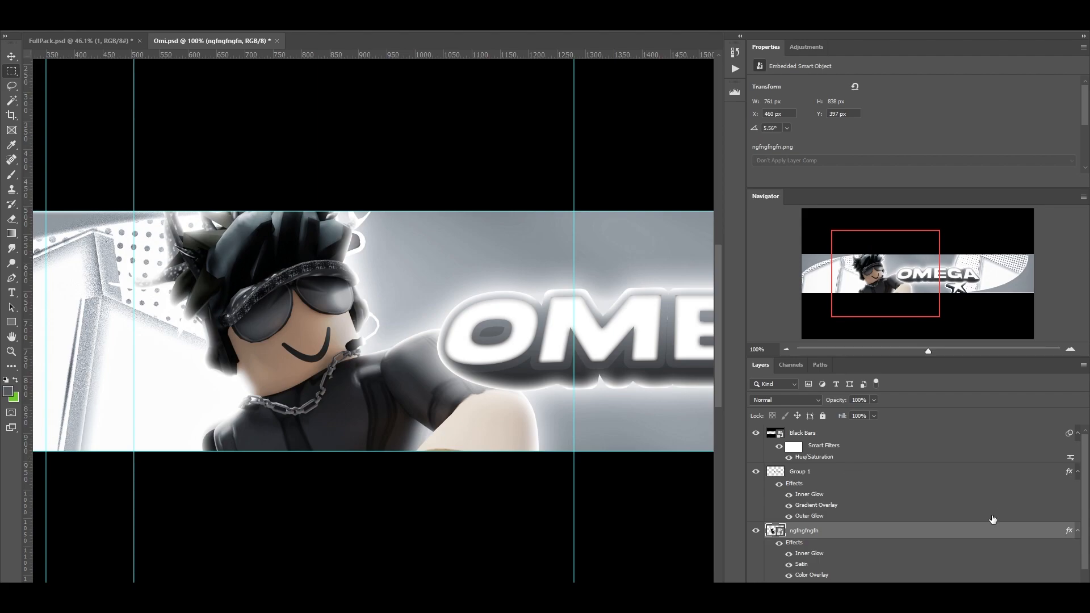
right_click(888, 535)
click(944, 257)
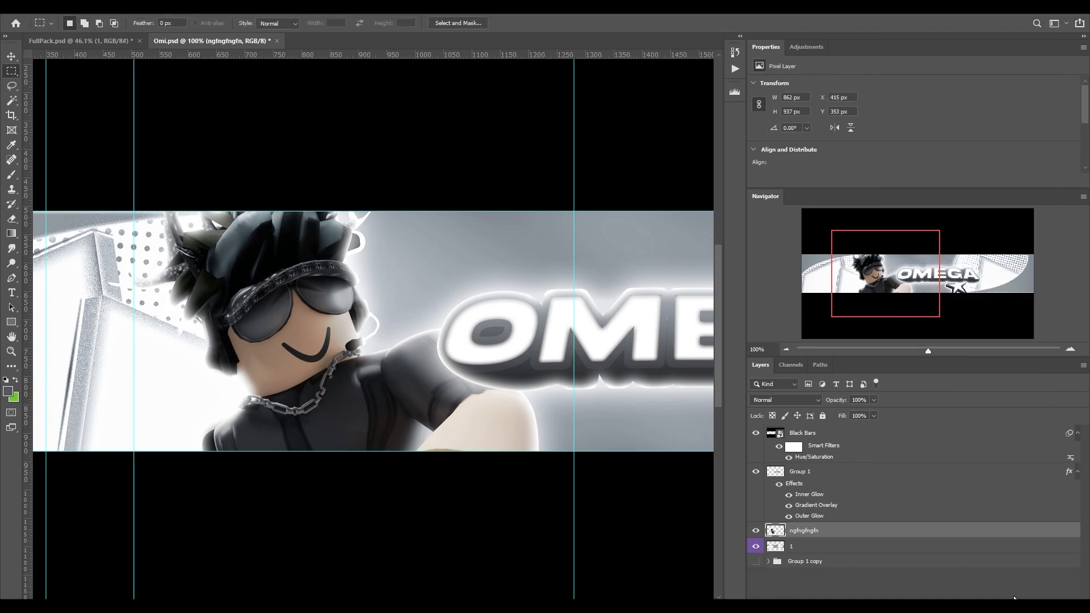
- Create a new layer above the character and clip it to the character layer
click(1055, 605)
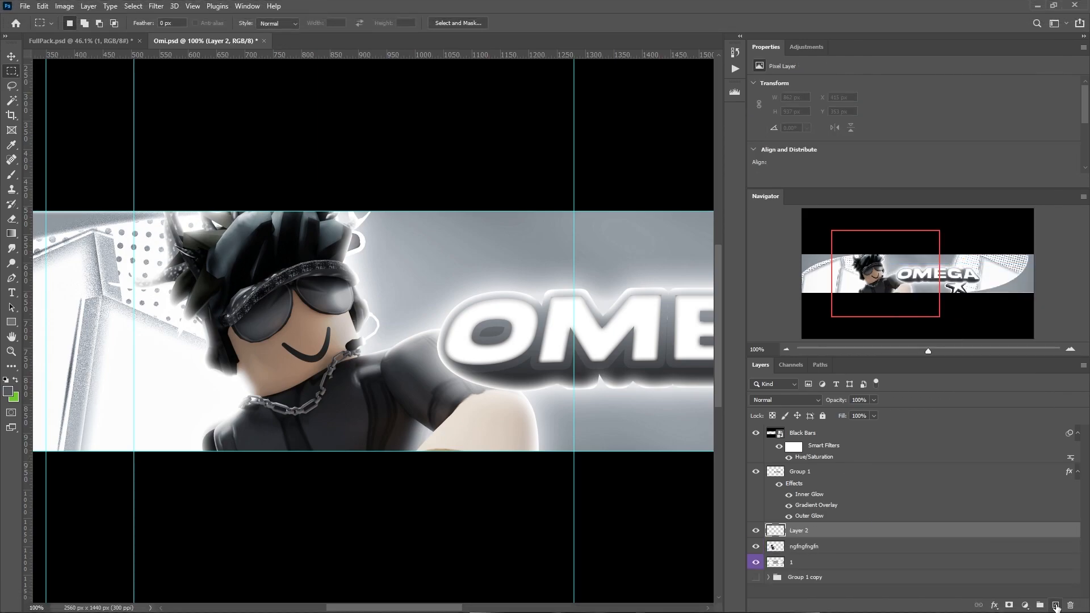
right_click(869, 533)
click(927, 267)
- Sample white from the background and paint soft light with a large brush over the character's hair, face edge and shoulder facing the title
key(b)
key(bracketright)
key(bracketright)
key(bracketright)
key(bracketright)
key(bracketright)
key(bracketright)
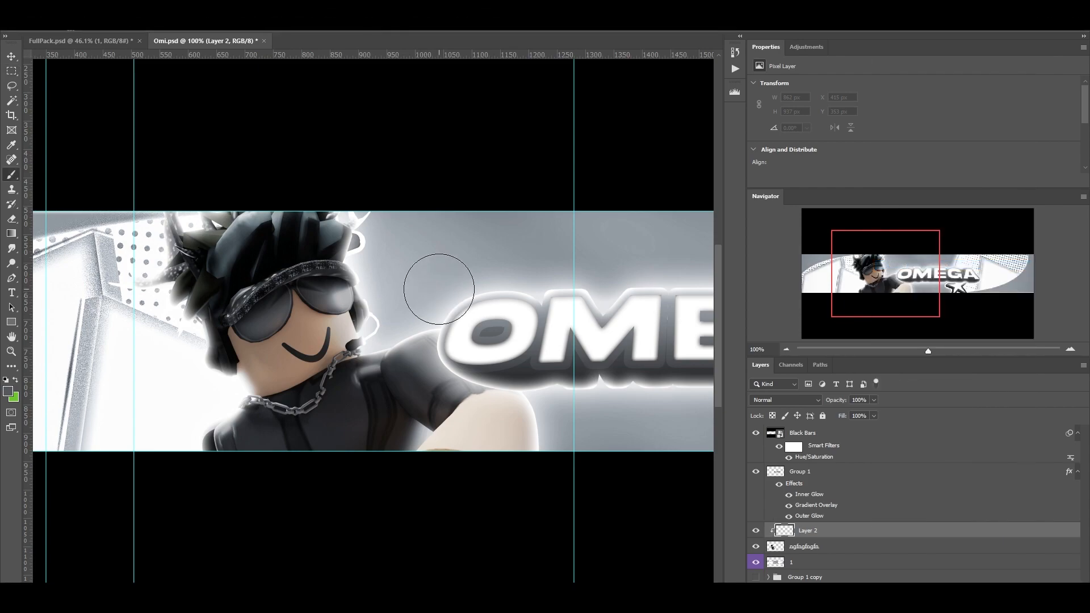
right_click(438, 283)
click(872, 528)
alt+click(180, 394)
key(bracketright)
key(bracketright)
key(bracketright)
key(bracketright)
key(bracketright)
key(bracketright)
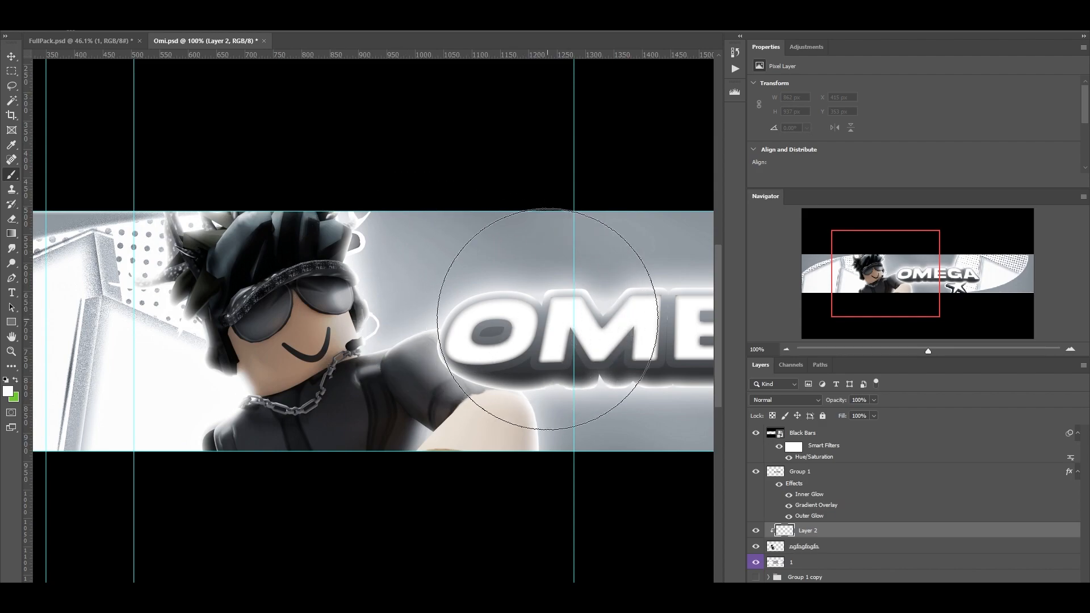
scroll(572, 340, right, 3)
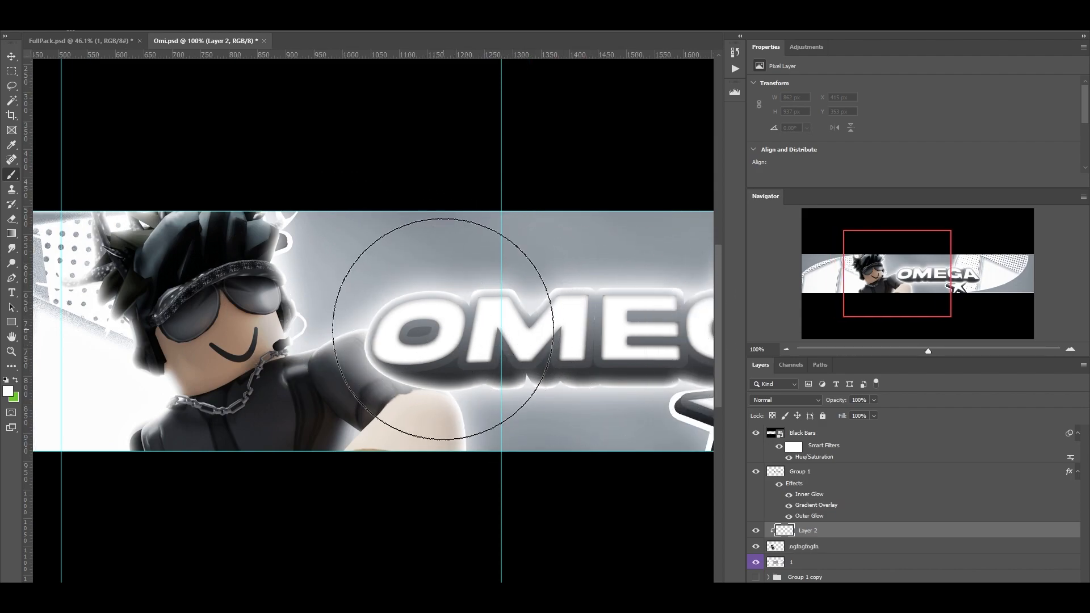
click(273, 301)
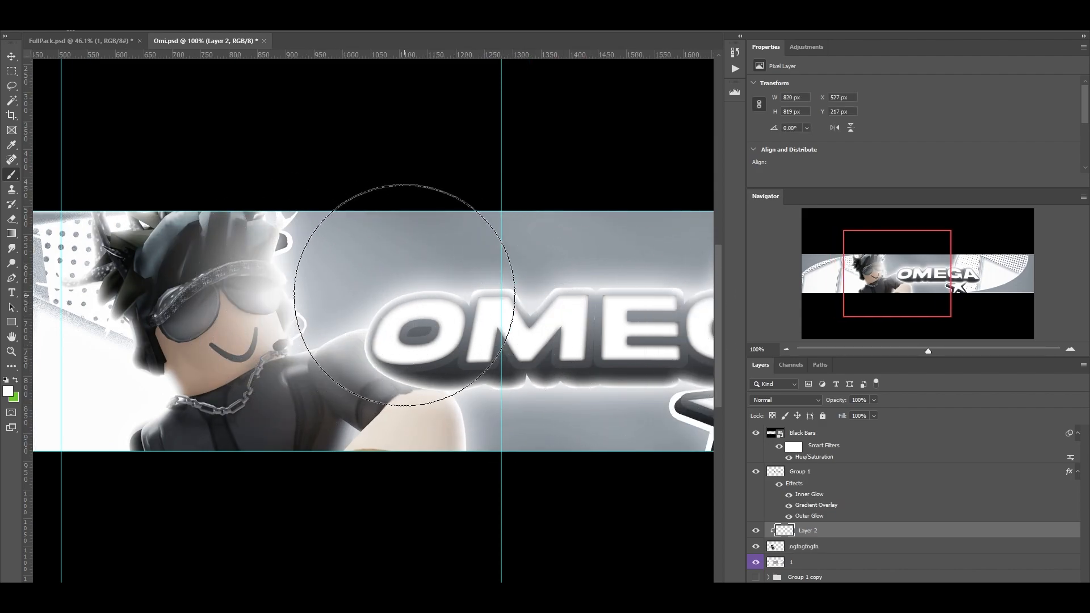
click(360, 283)
click(350, 278)
mouse_move(533, 371)
mouse_down()
mouse_move(434, 297)
mouse_move(335, 252)
mouse_move(304, 209)
mouse_move(224, 159)
mouse_move(372, 235)
mouse_up()
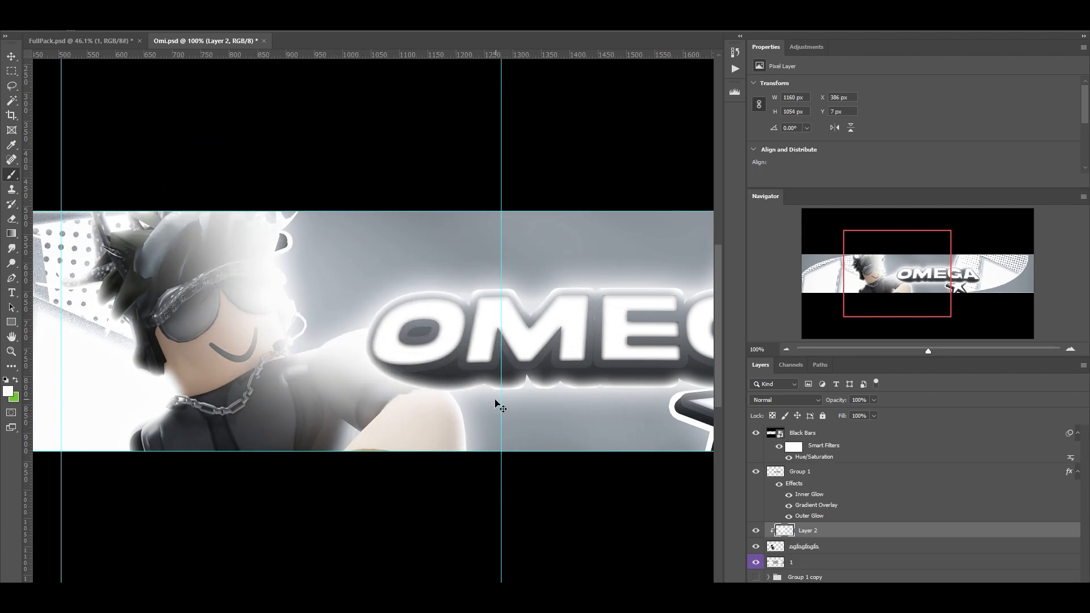
- Set the clipped light layer to Soft Light blend mode with 74% fill
scroll(489, 429, left, 2)
click(801, 396)
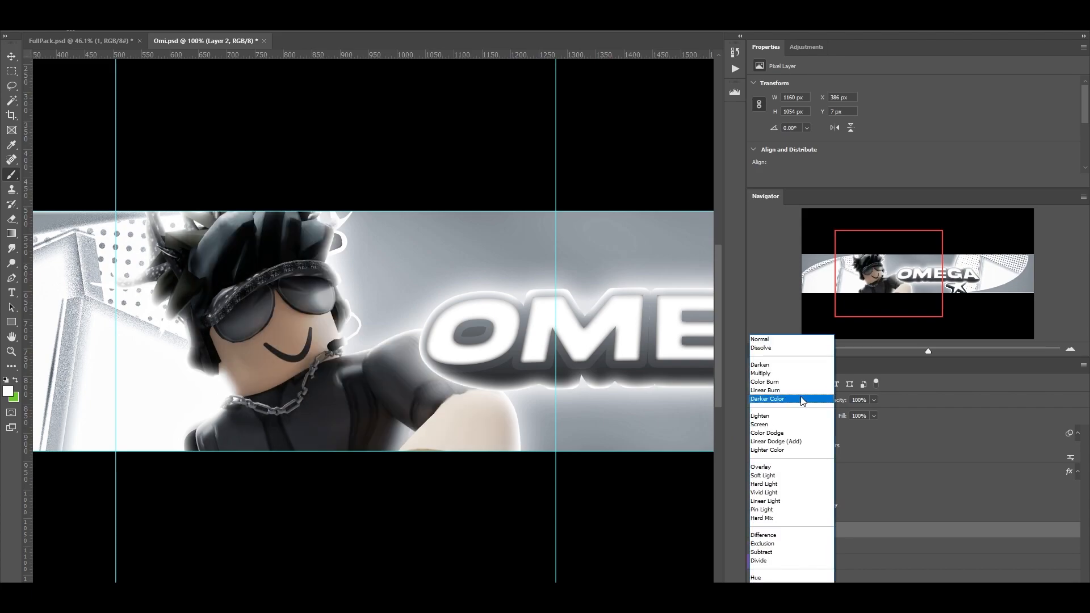
click(785, 476)
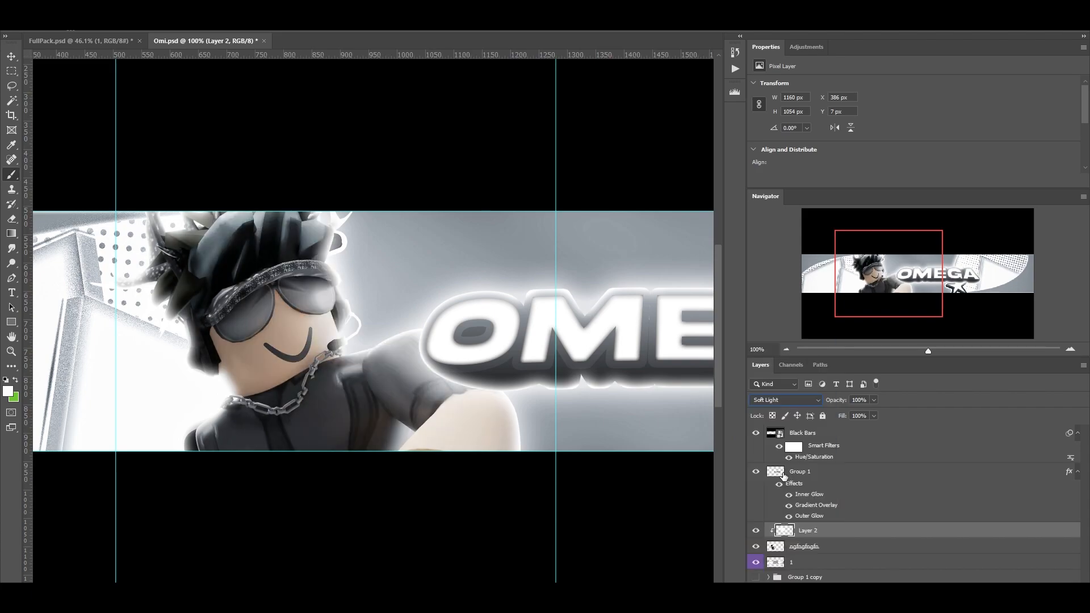
drag(866, 424, 860, 429)
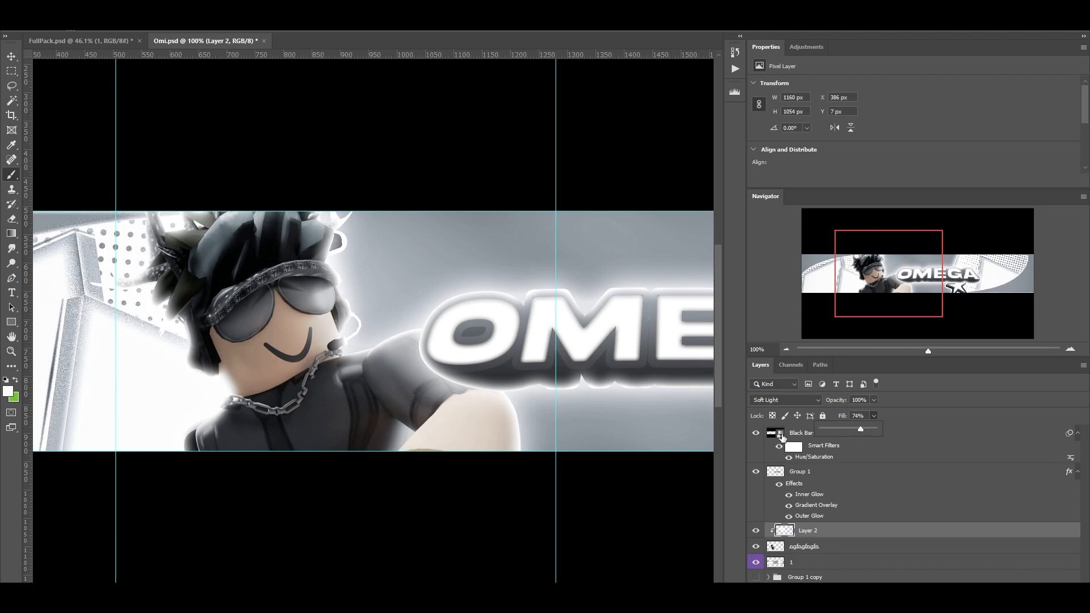
- Add a white brush dab beside the character on the side away from the title, and check the lighting across the banner
click(109, 300)
scroll(425, 423, right, 10)
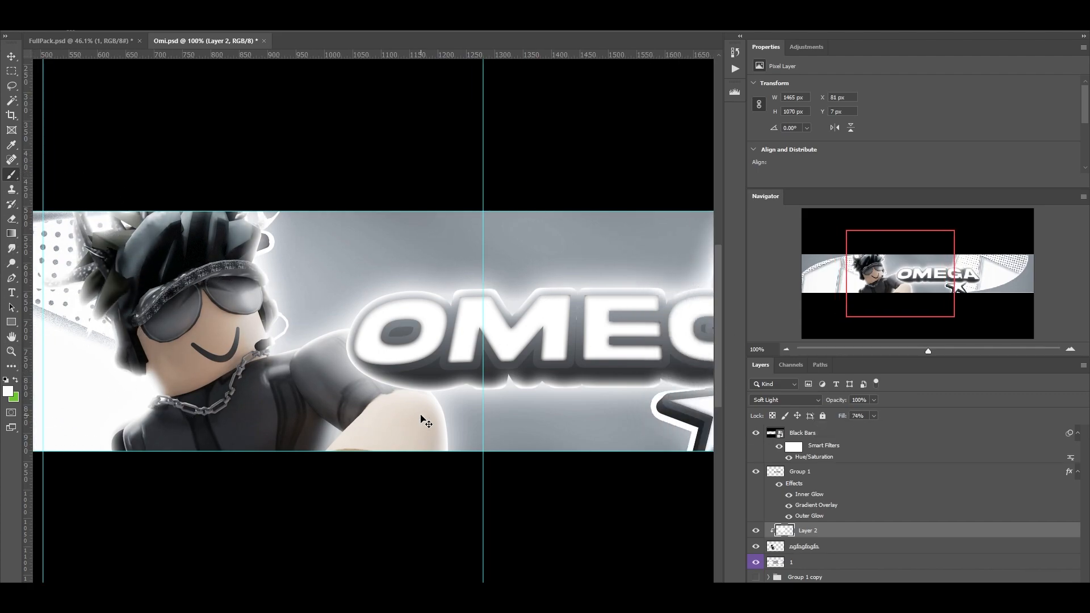
scroll(425, 423, right, 2)
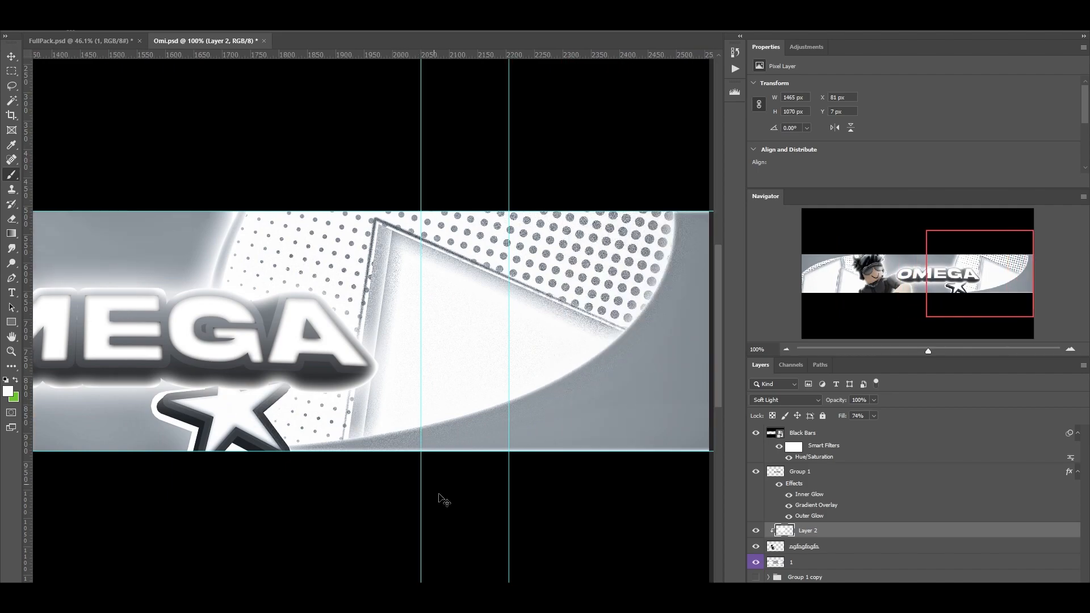
scroll(426, 422, left, 9)
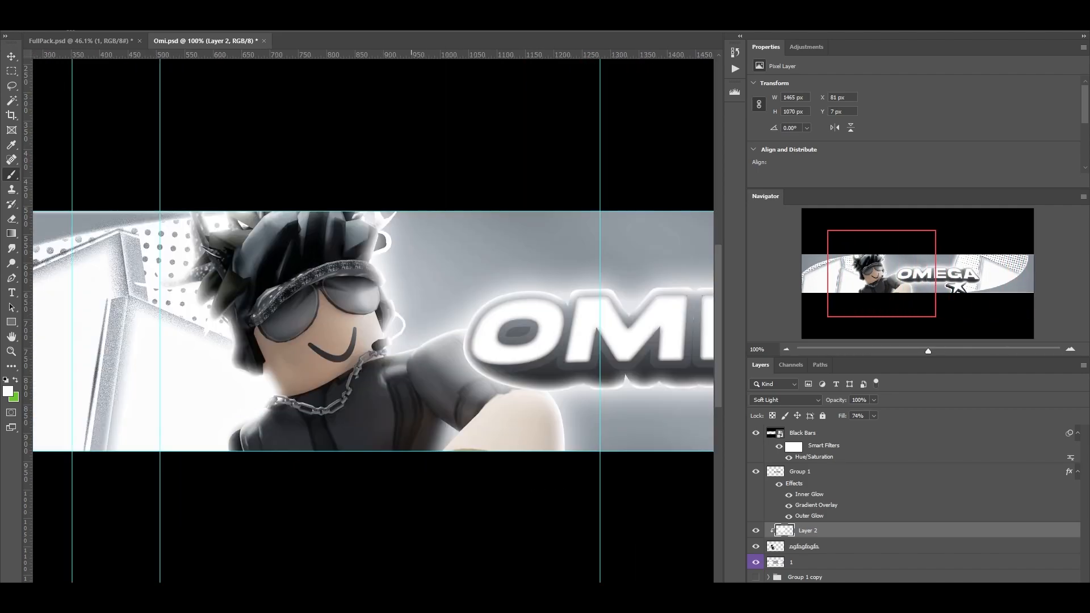
- Group the title, clipped light, character and background layers together beneath the Black Bars layer
click(813, 563)
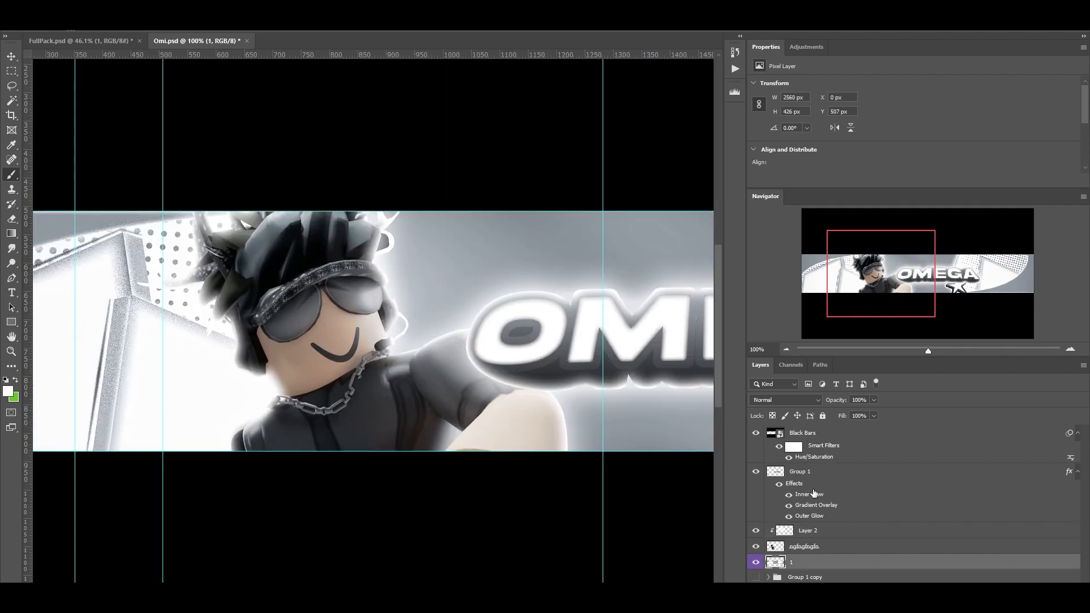
shift+click(820, 479)
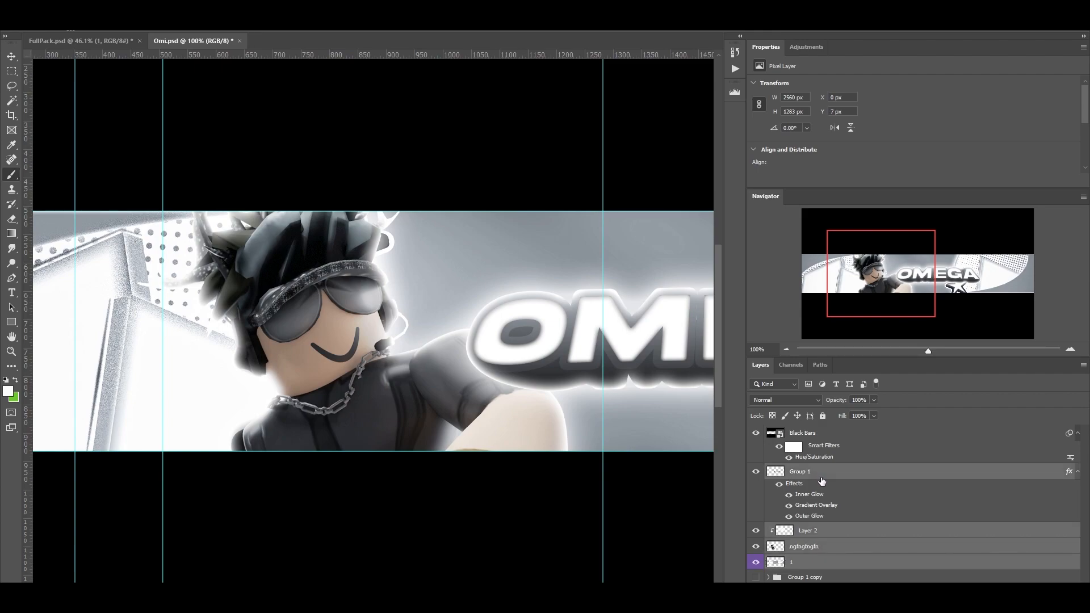
key(ctrl+g)
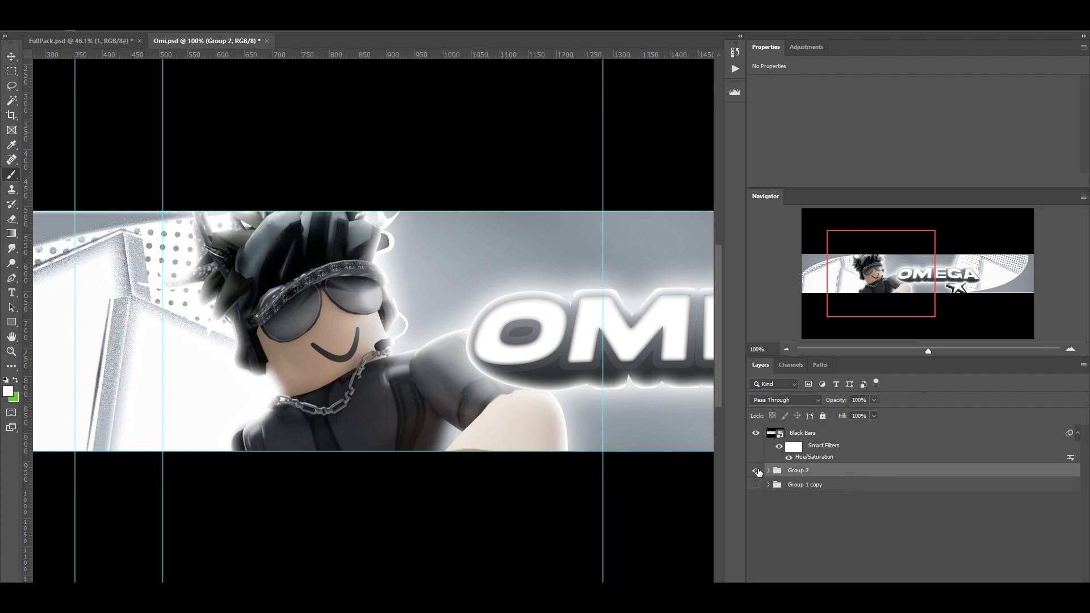
- Duplicate the new banner group, hide the original as a backup, and merge the copy into a single layer
key(ctrl+j)
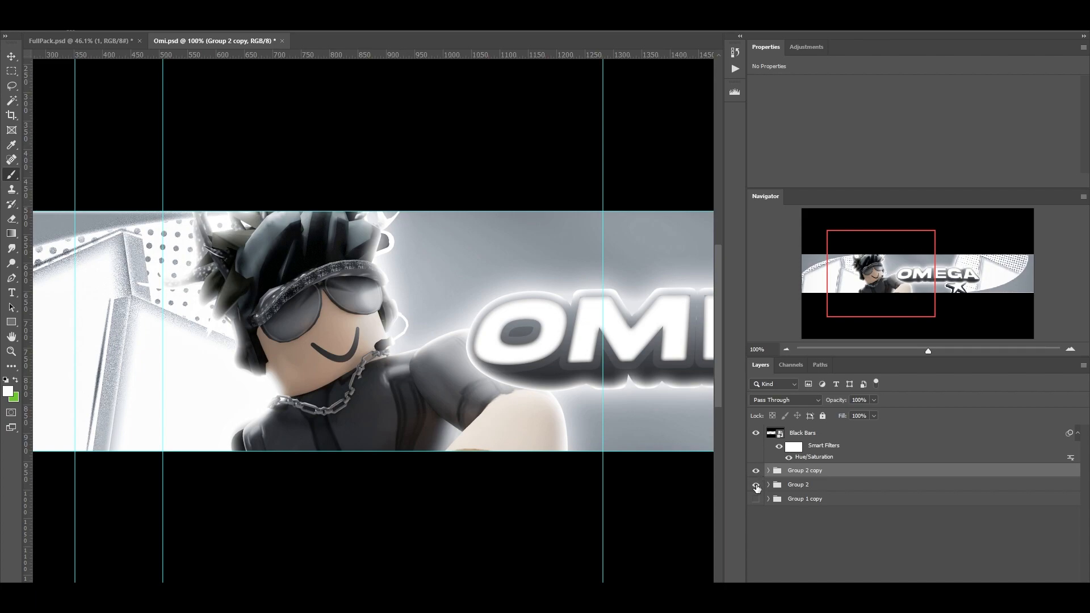
click(756, 486)
right_click(807, 474)
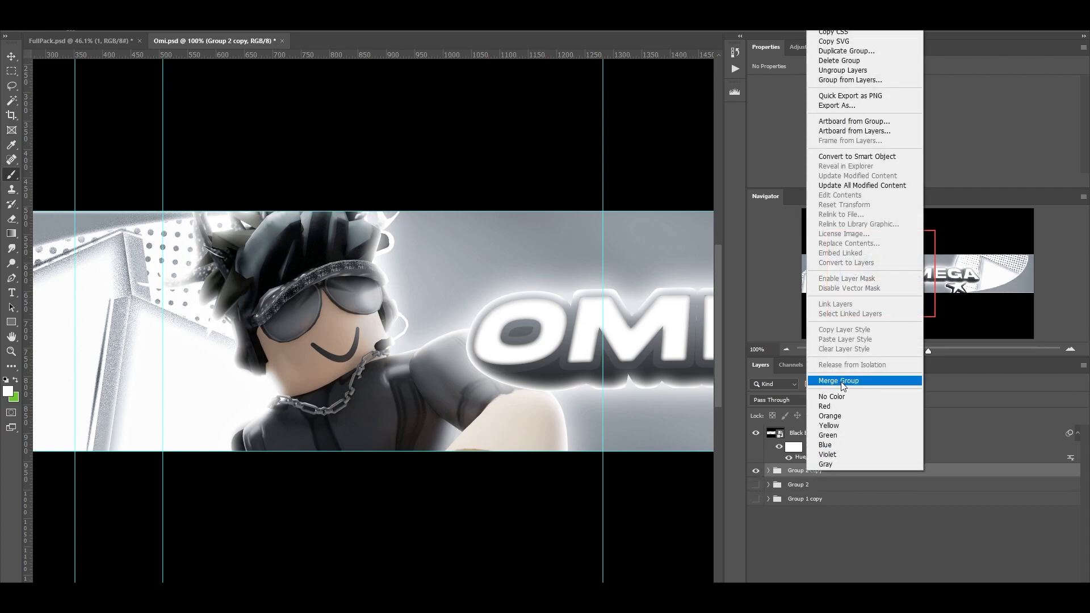
click(845, 382)
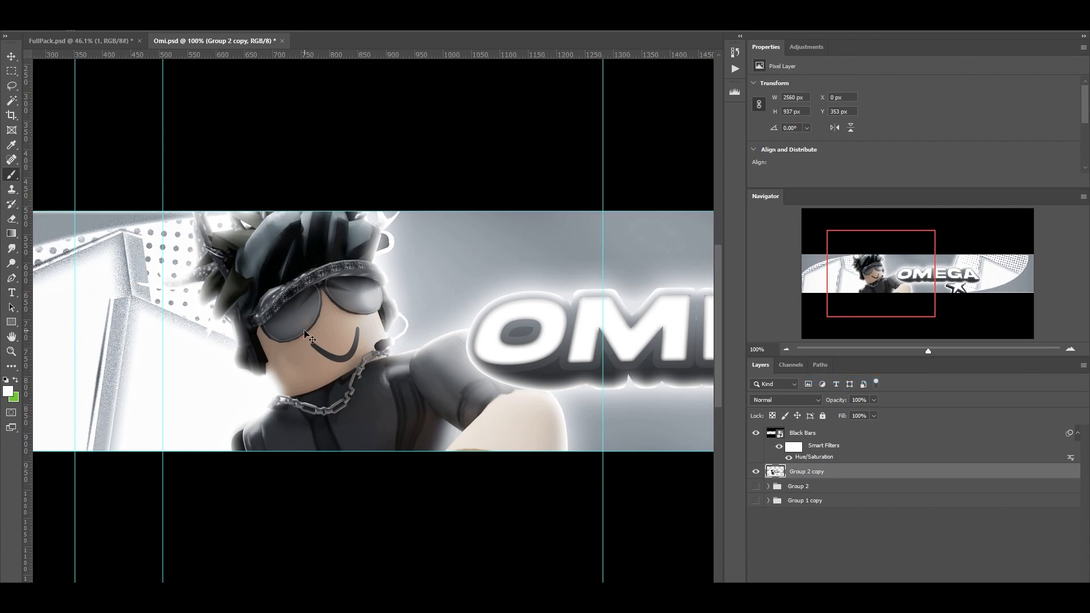
- Open the Camera Raw Filter for the merged banner layer with the whole canvas in view
key(ctrl+0)
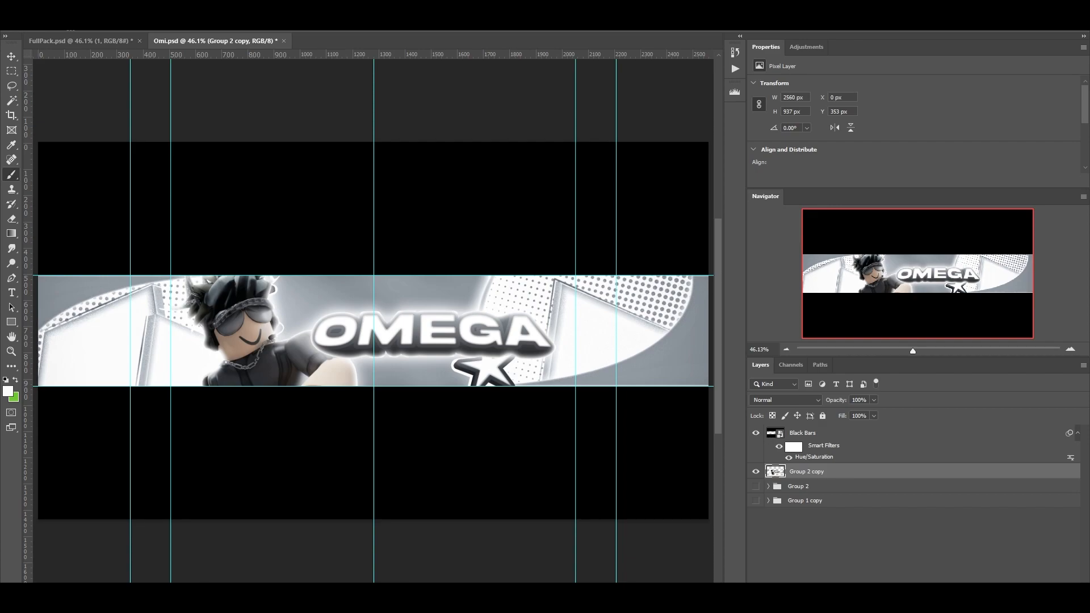
click(155, 6)
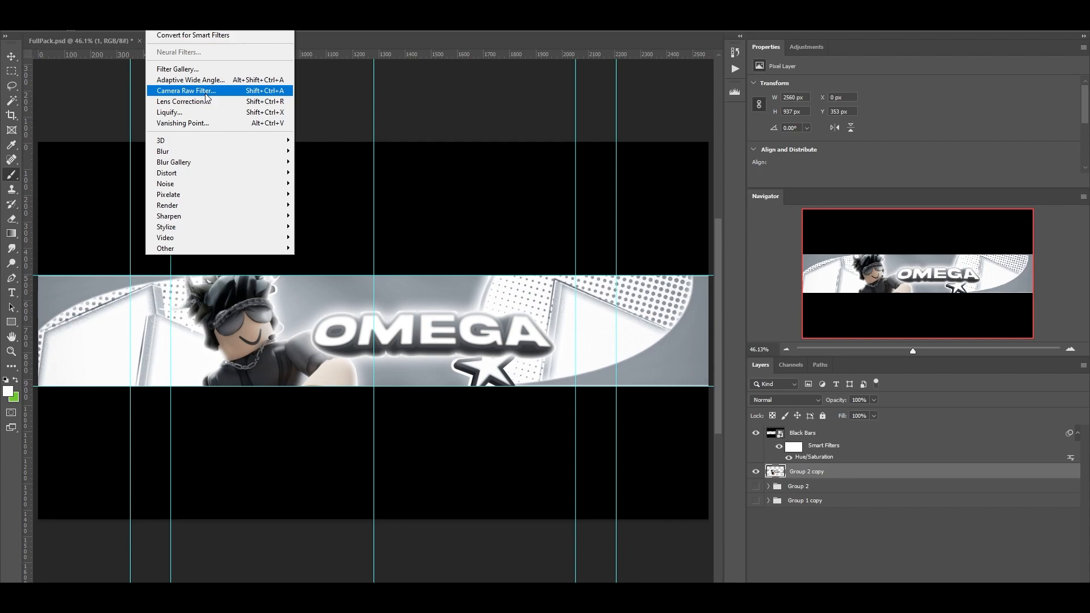
click(205, 92)
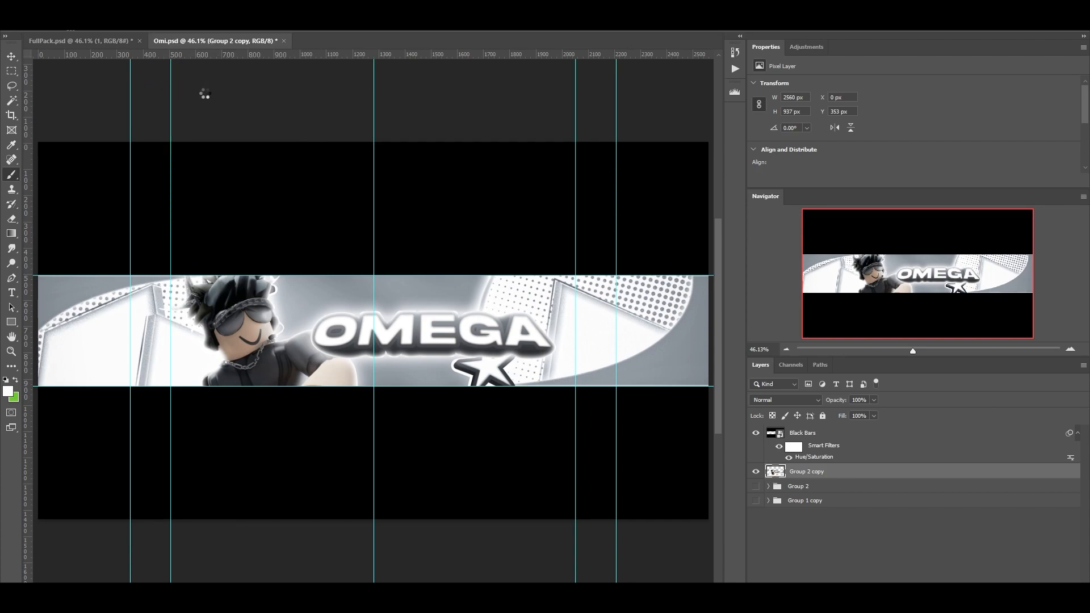